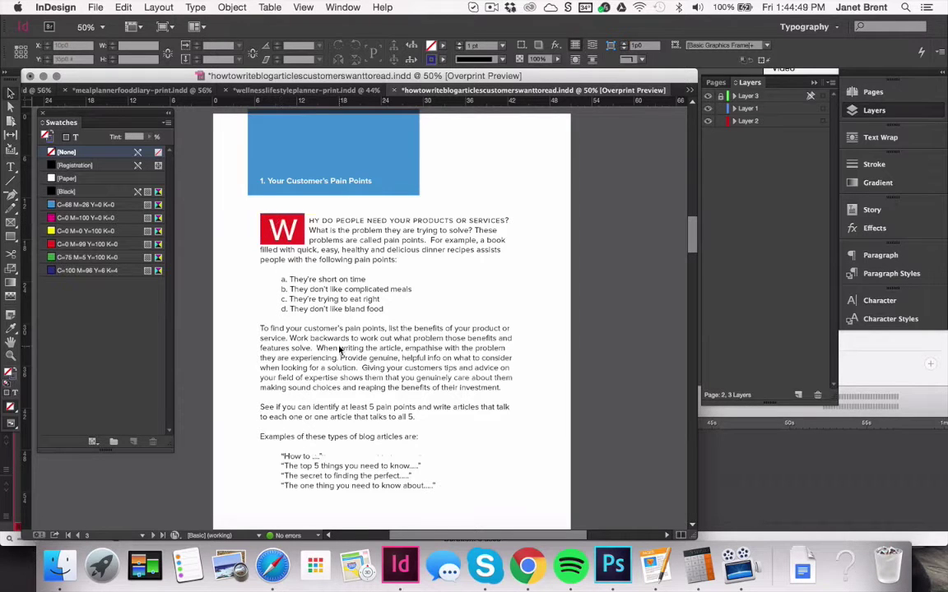
- Unlock Layer 3 to make the Pitfalls and Traps text on page 4 editable
{"action": "scroll", "coordinate": [339, 355], "scroll_direction": "down", "scroll_amount": 8}
{"action": "scroll", "coordinate": [339, 355], "scroll_direction": "down", "scroll_amount": 4}
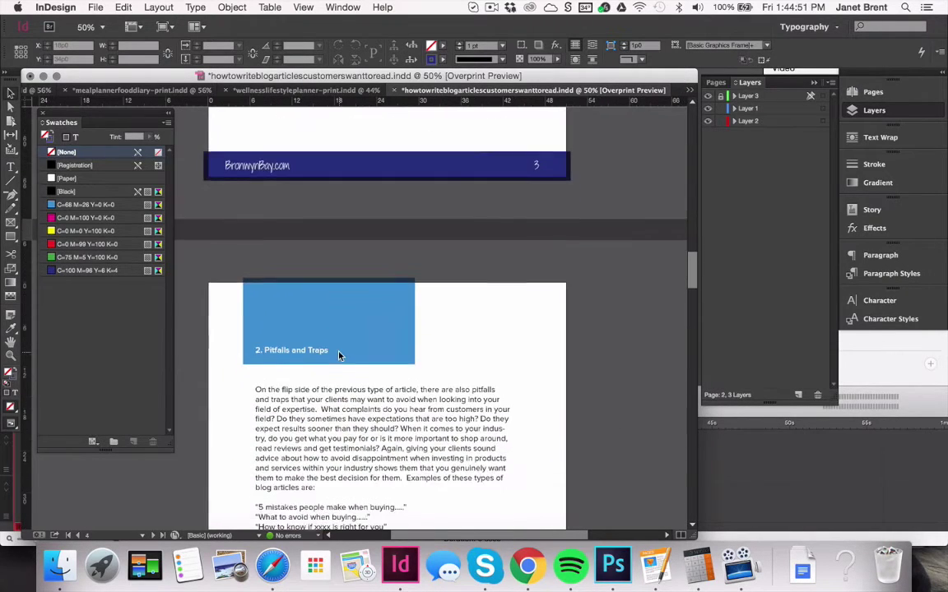
{"action": "scroll", "coordinate": [339, 356], "scroll_direction": "down", "scroll_amount": 3}
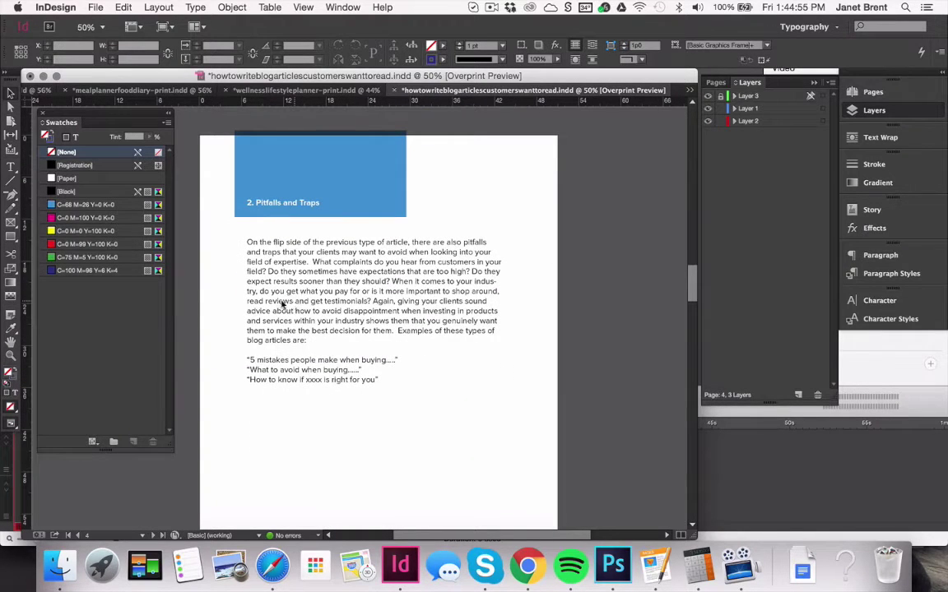
{"action": "left_click", "coordinate": [11, 167]}
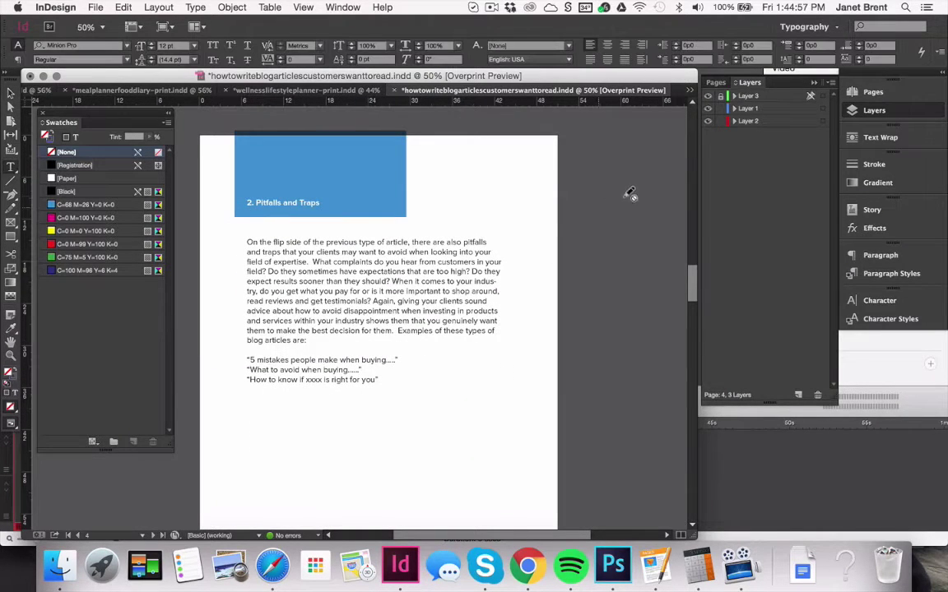
{"action": "left_click", "coordinate": [718, 96]}
- Compare the plain opening paragraph and its character settings on page 4 with the red drop cap paragraph on page 3
{"action": "left_click_drag", "start_coordinate": [444, 301], "coordinate": [246, 242]}
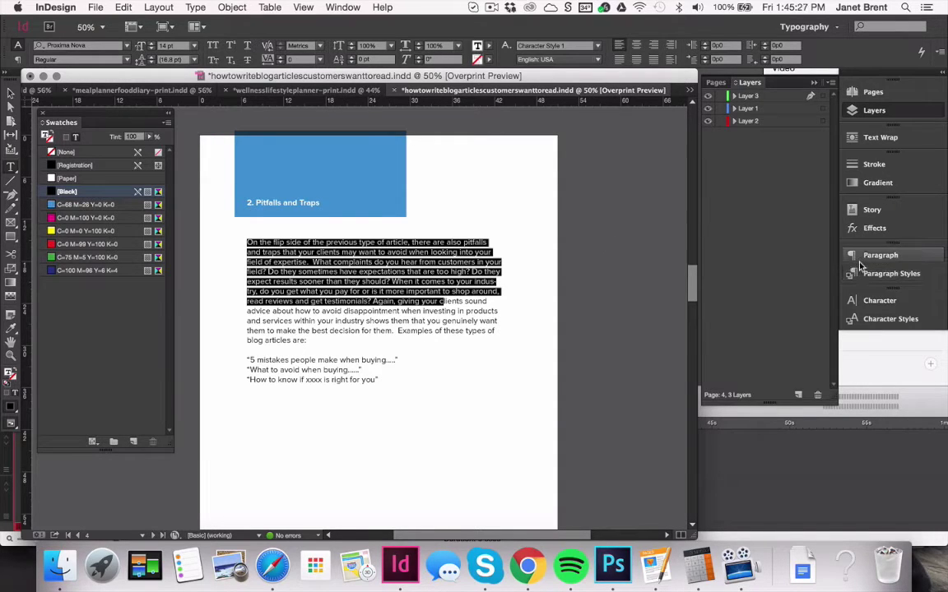
{"action": "left_click", "coordinate": [874, 301]}
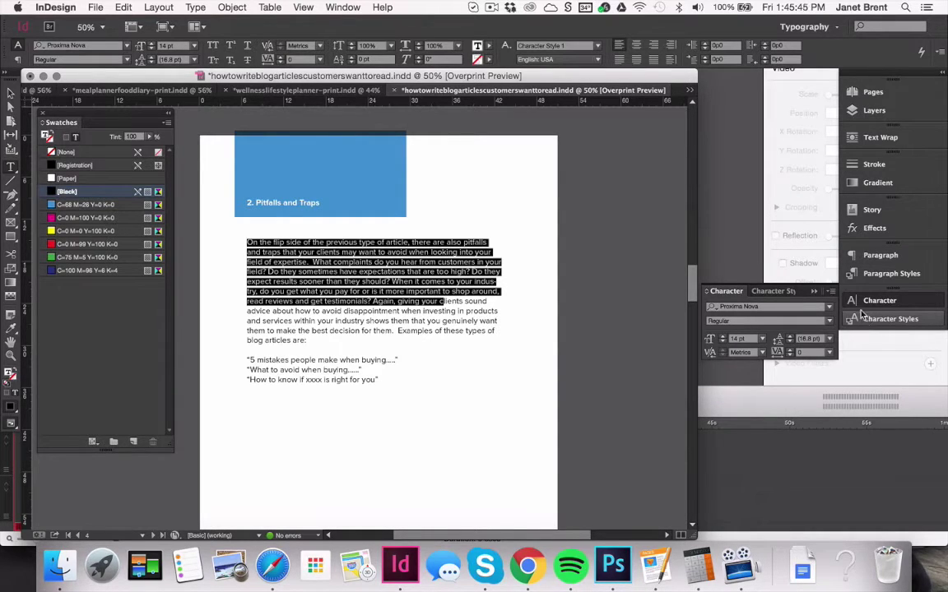
{"action": "left_click", "coordinate": [372, 290]}
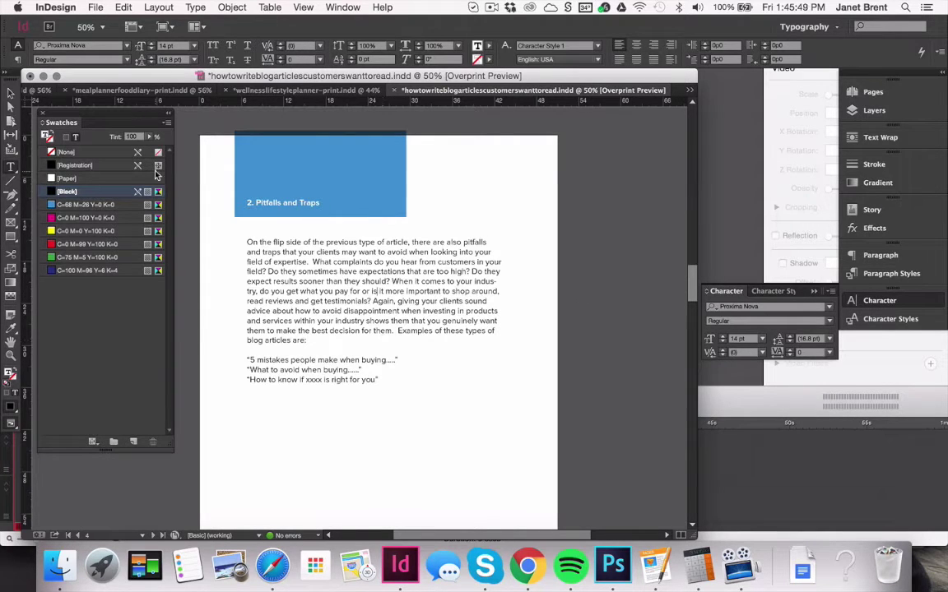
{"action": "left_click", "coordinate": [11, 94]}
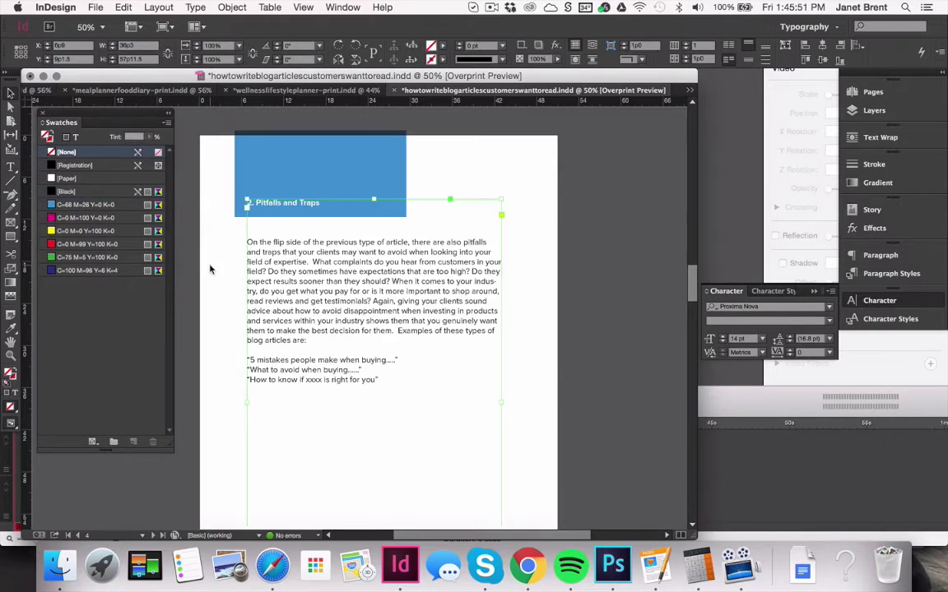
{"action": "scroll", "coordinate": [211, 269], "scroll_direction": "up", "scroll_amount": 10}
{"action": "scroll", "coordinate": [211, 269], "scroll_direction": "up", "scroll_amount": 3}
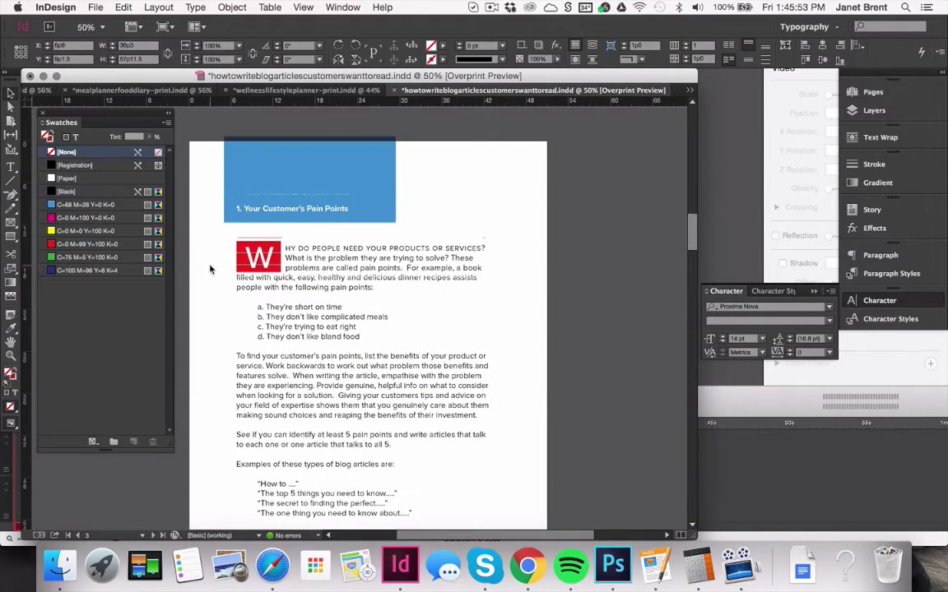
{"action": "left_click", "coordinate": [212, 305]}
{"action": "scroll", "coordinate": [265, 367], "scroll_direction": "down", "scroll_amount": 15}
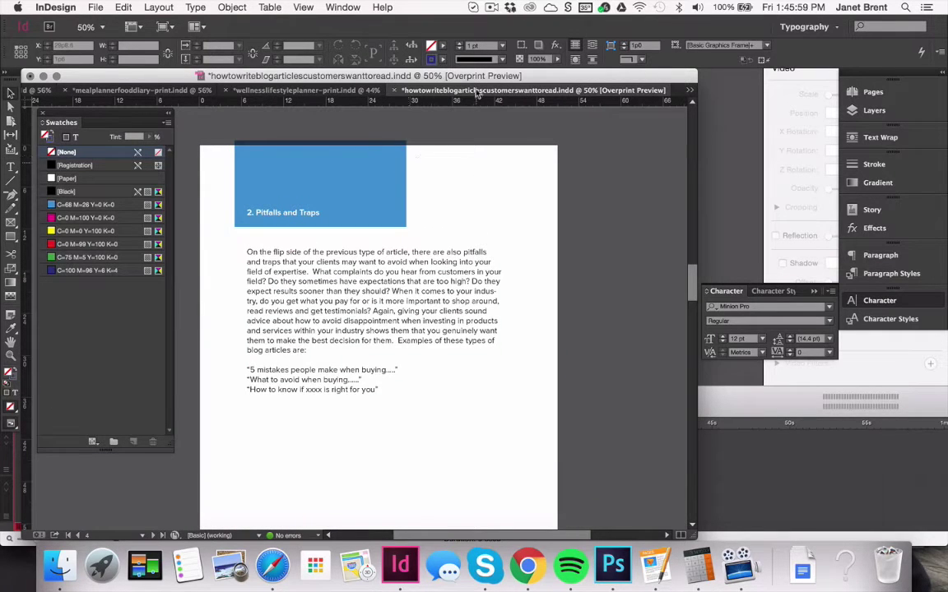
- Set the workspace to Typography and check that it is the active one
{"action": "left_click", "coordinate": [345, 7]}
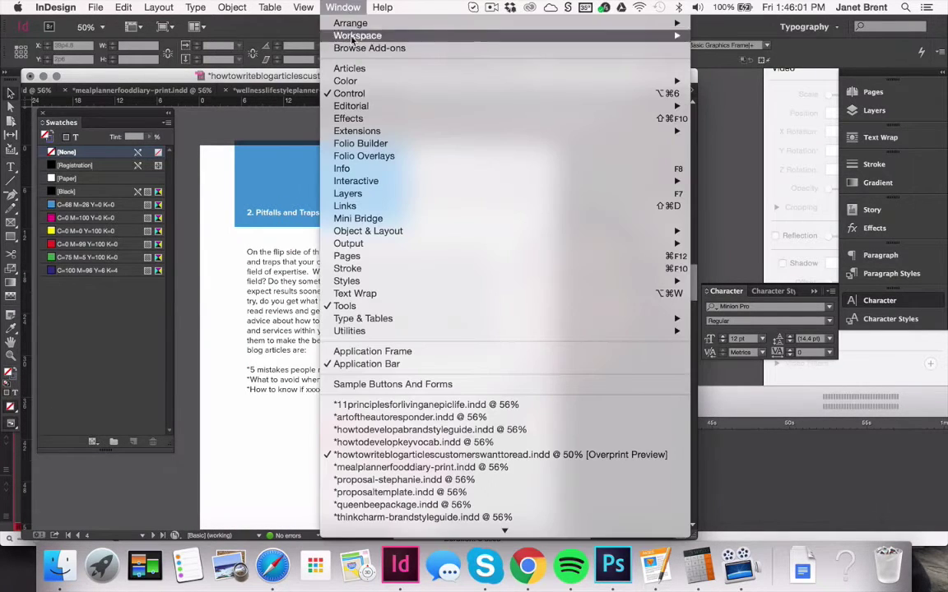
{"action": "mouse_move", "coordinate": [492, 37]}
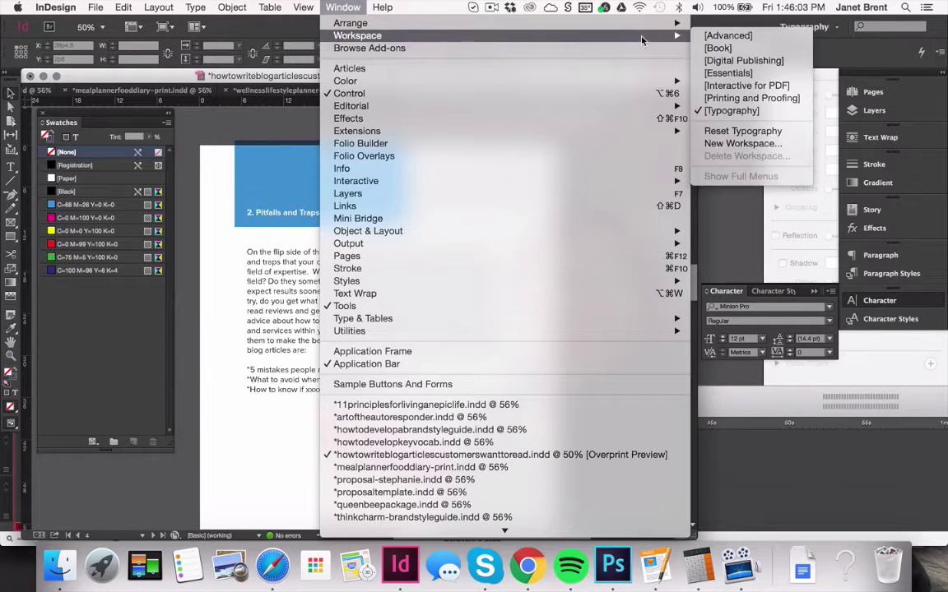
{"action": "left_click", "coordinate": [714, 111]}
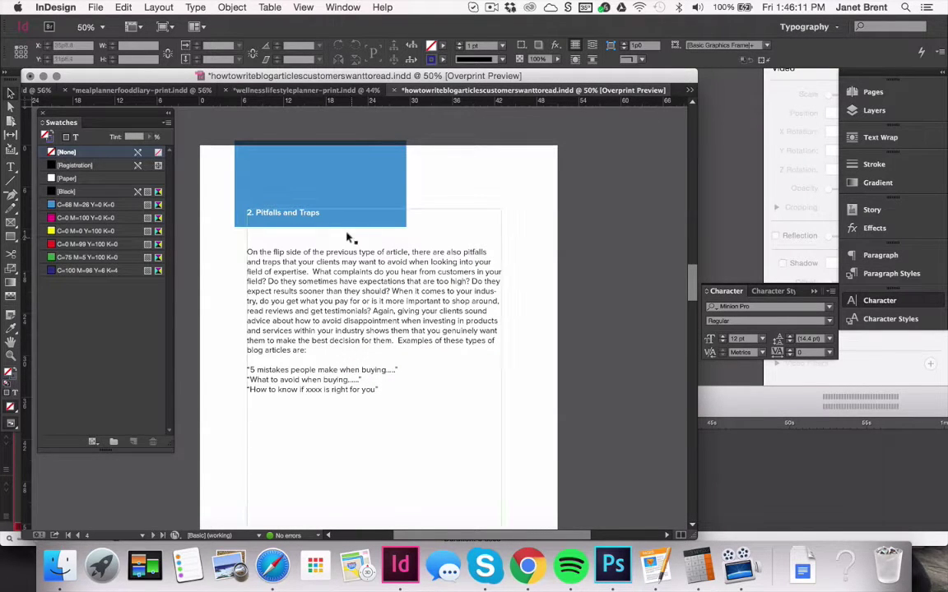
{"action": "left_click", "coordinate": [337, 7]}
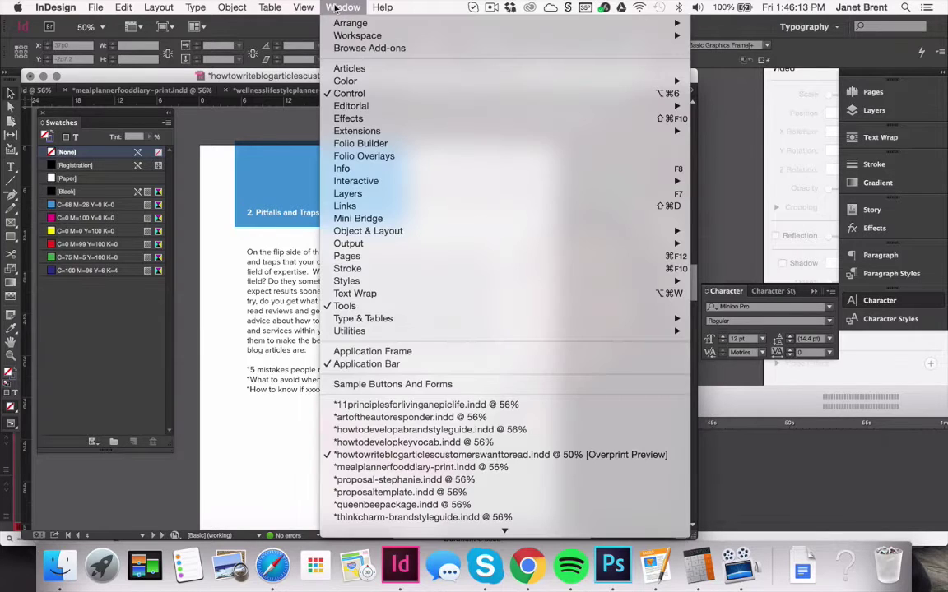
{"action": "mouse_move", "coordinate": [348, 38]}
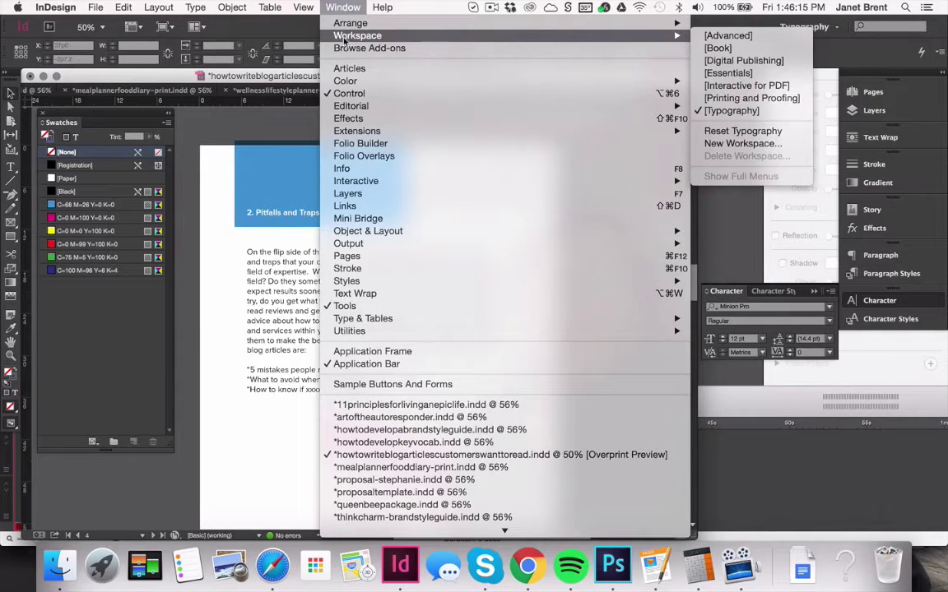
{"action": "left_click", "coordinate": [262, 282]}
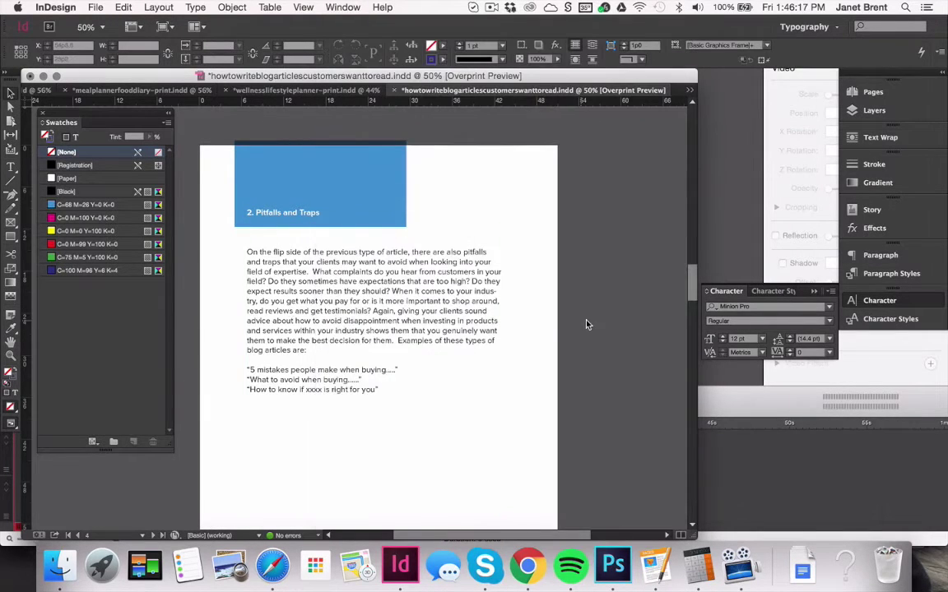
- Try to apply a 3-line drop cap through Drop Caps and Nested Styles without any text selected
{"action": "left_click", "coordinate": [861, 302]}
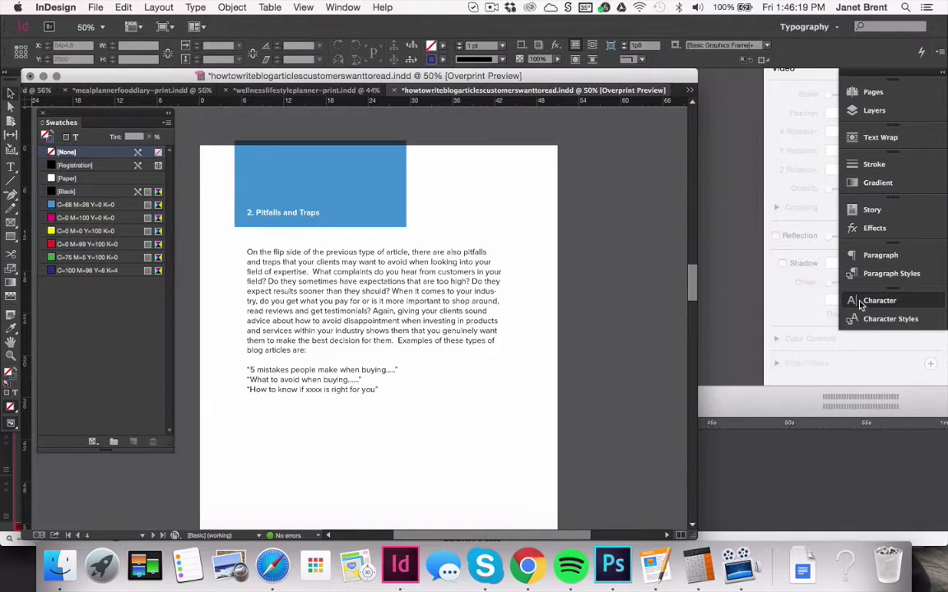
{"action": "left_click", "coordinate": [861, 303]}
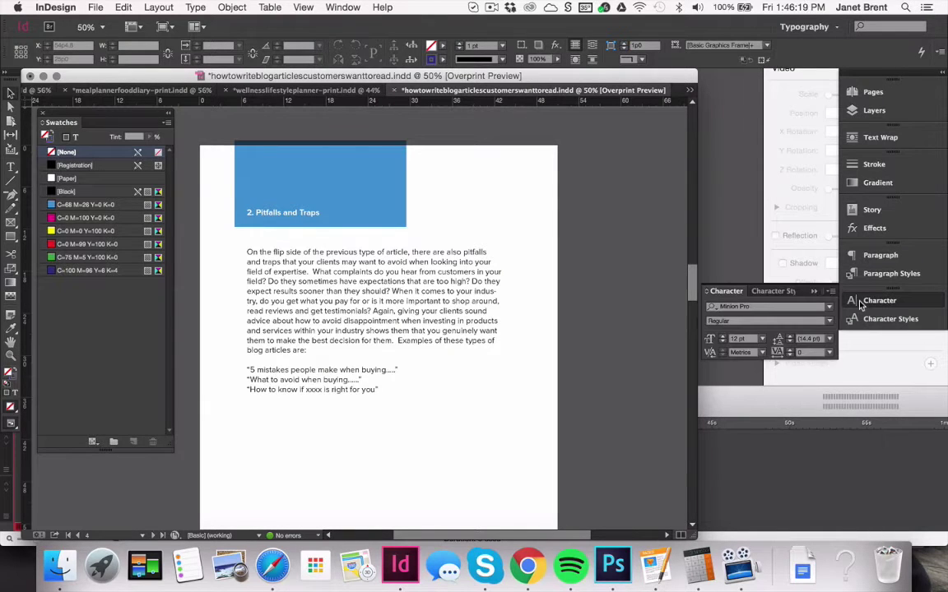
{"action": "left_click", "coordinate": [874, 255]}
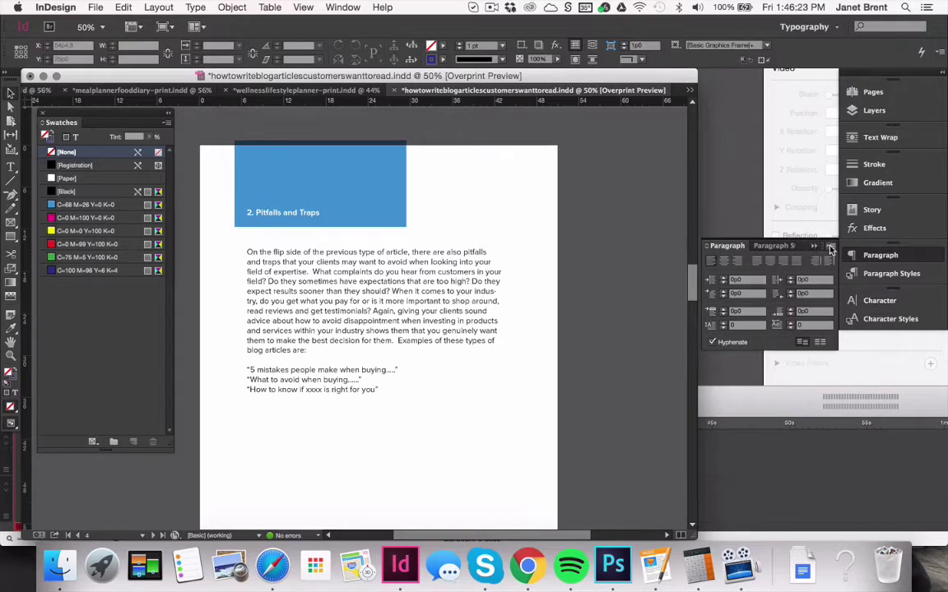
{"action": "left_click", "coordinate": [830, 247]}
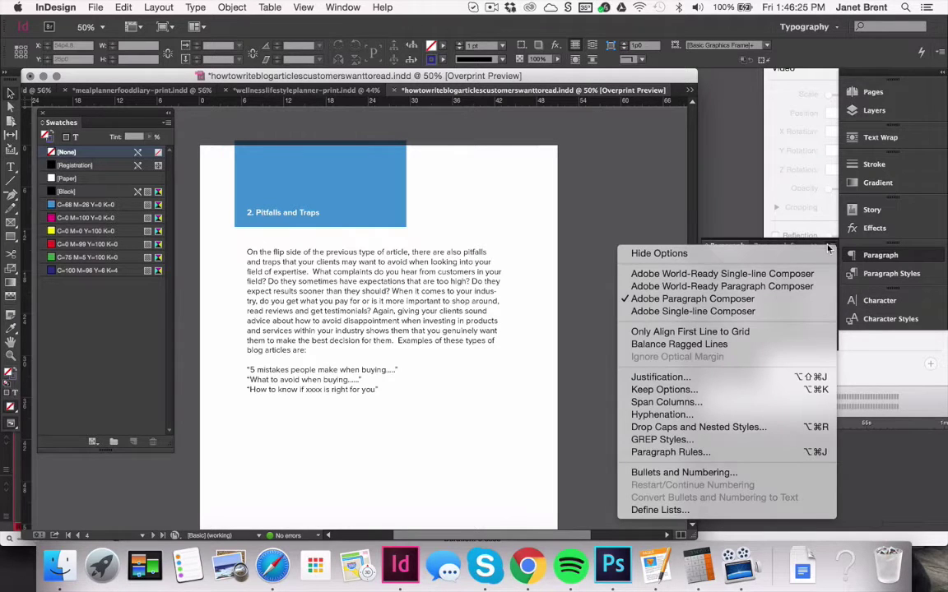
{"action": "left_click", "coordinate": [807, 245]}
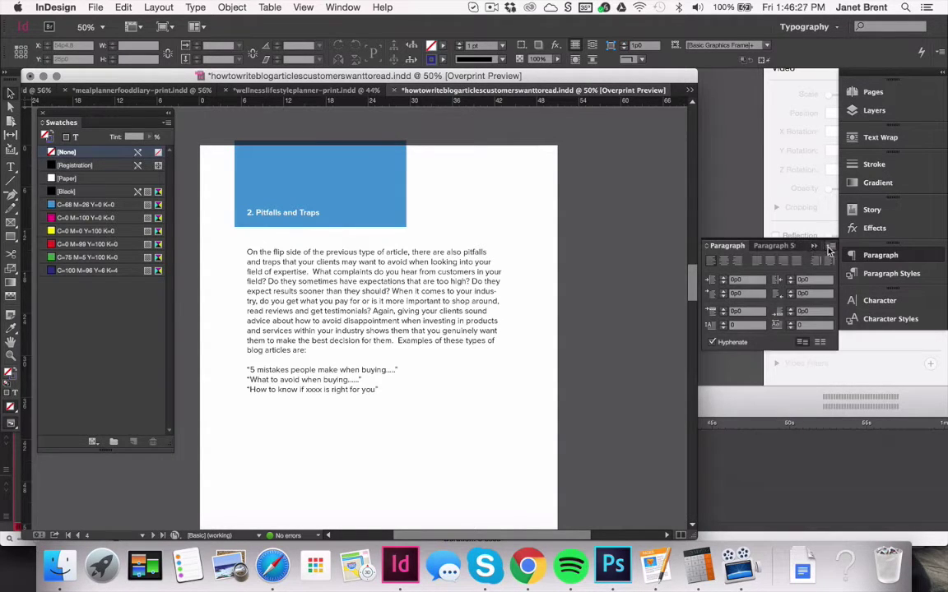
{"action": "left_click", "coordinate": [831, 248]}
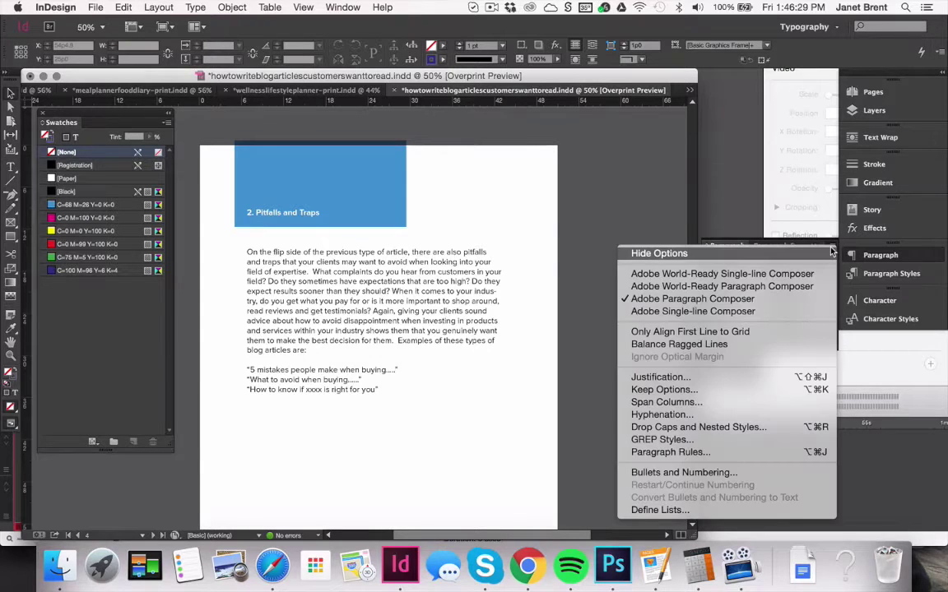
{"action": "left_click", "coordinate": [728, 429]}
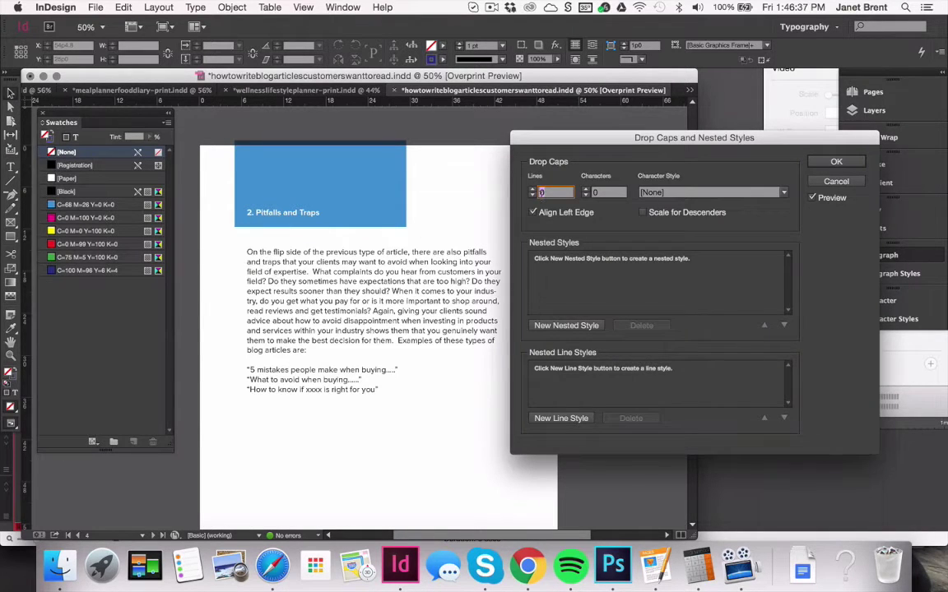
{"action": "left_click", "coordinate": [533, 190]}
{"action": "left_click", "coordinate": [533, 190]}
{"action": "left_click", "coordinate": [832, 162]}
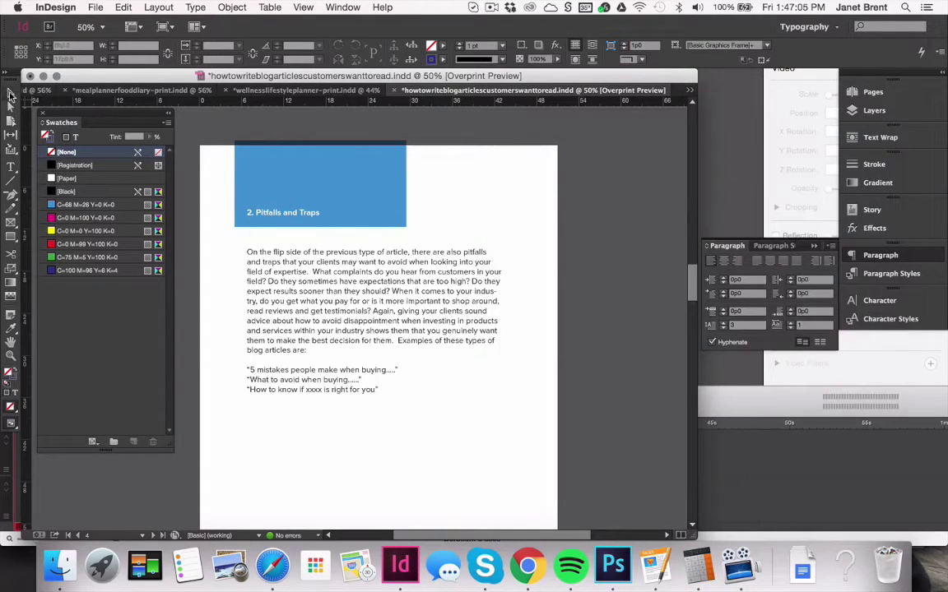
{"action": "double_click", "coordinate": [341, 395]}
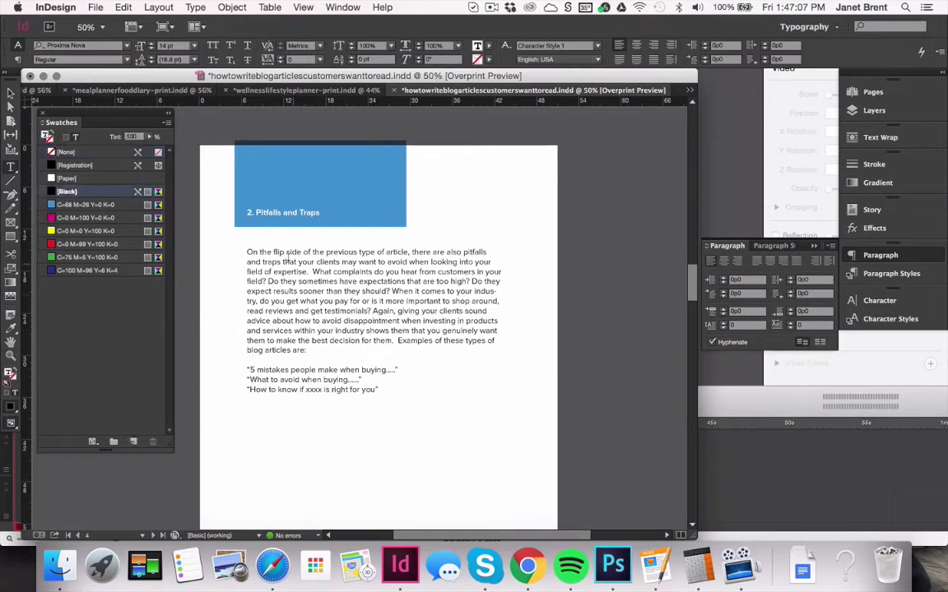
{"action": "left_click_drag", "start_coordinate": [308, 292], "coordinate": [230, 250]}
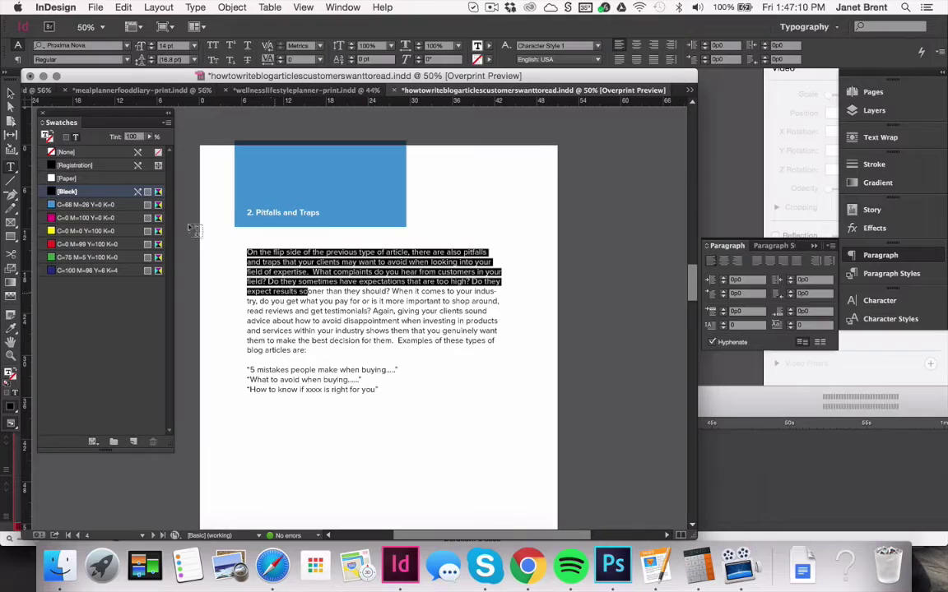
{"action": "left_click", "coordinate": [10, 93]}
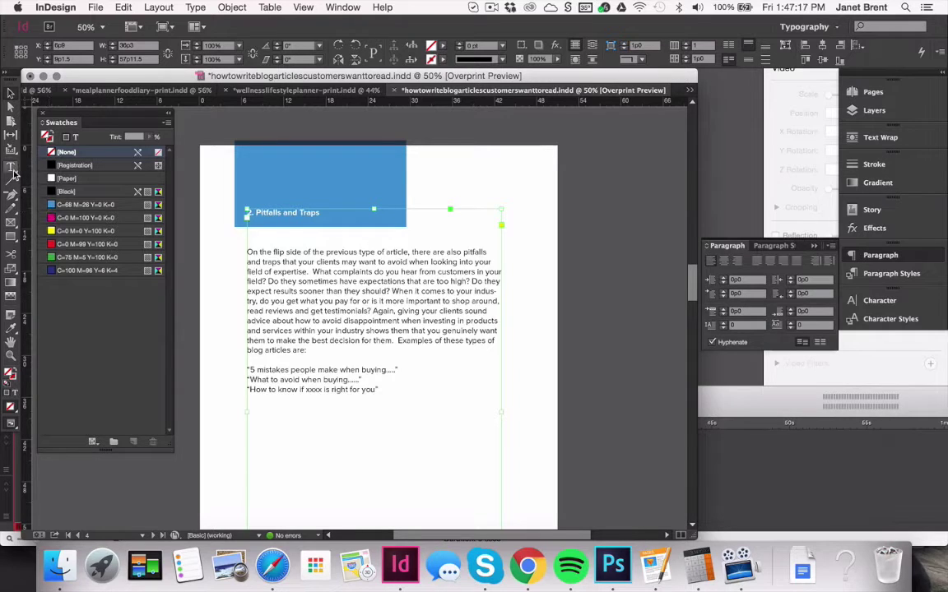
{"action": "left_click", "coordinate": [12, 172]}
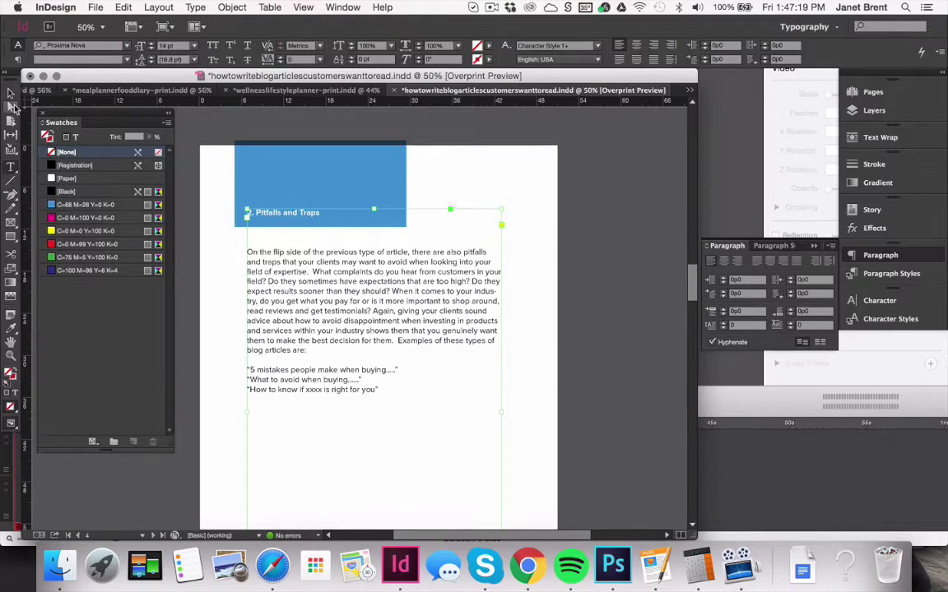
{"action": "left_click", "coordinate": [10, 93]}
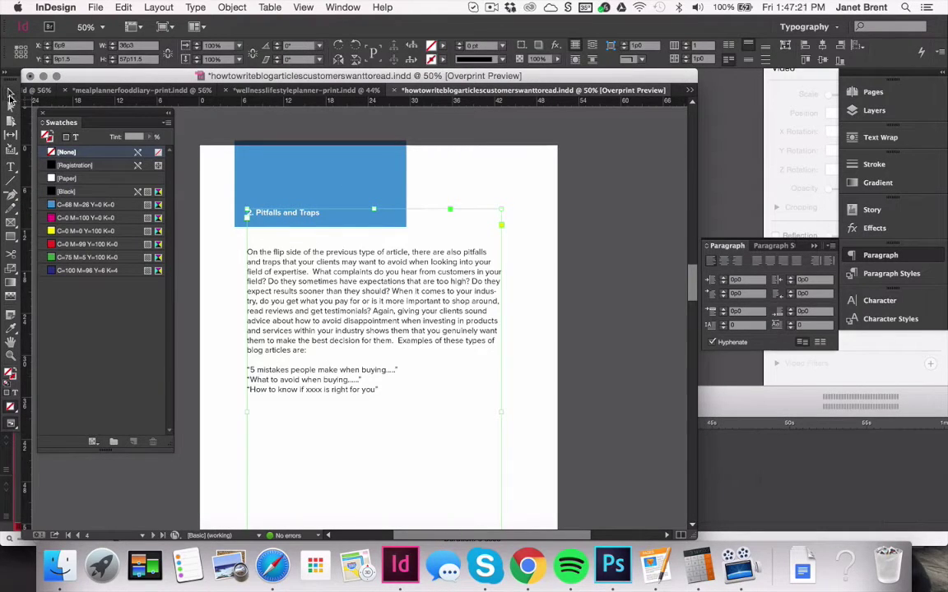
- Select the opening lines of the Pitfalls and Traps body text and preview a drop cap 3 lines high
{"action": "left_click", "coordinate": [291, 265]}
{"action": "double_click", "coordinate": [291, 265]}
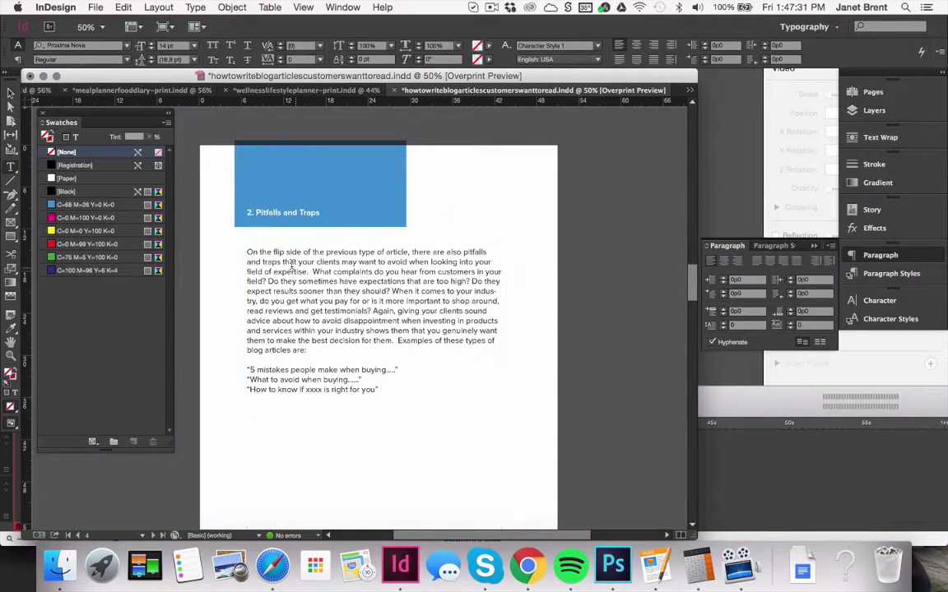
{"action": "left_click_drag", "start_coordinate": [319, 270], "coordinate": [246, 252]}
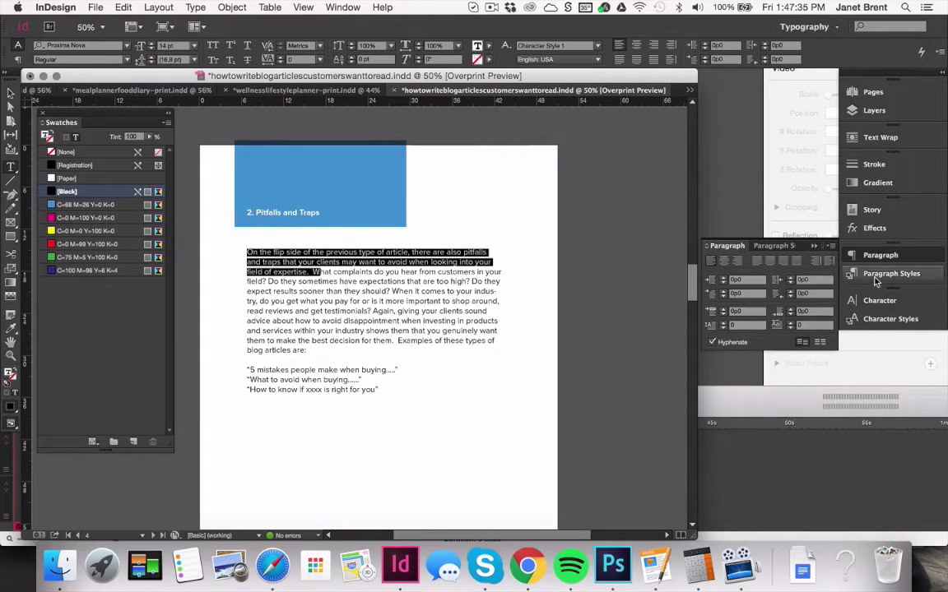
{"action": "left_click", "coordinate": [830, 246]}
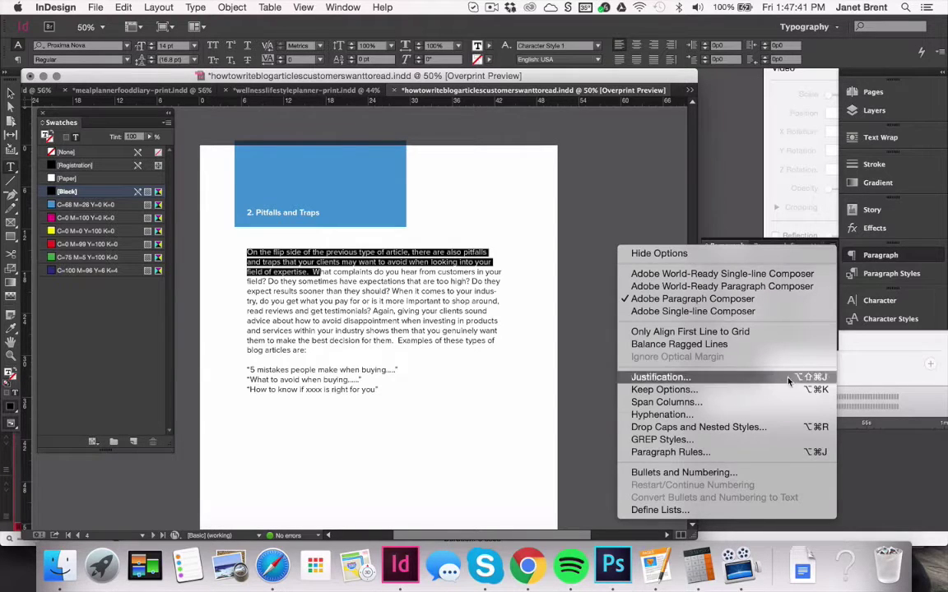
{"action": "left_click", "coordinate": [779, 427]}
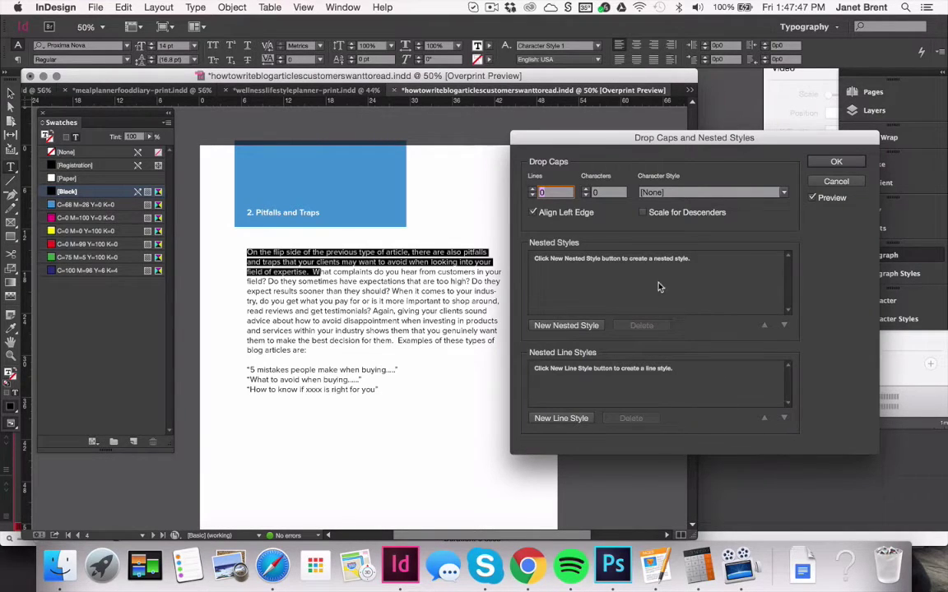
{"action": "left_click", "coordinate": [532, 190]}
{"action": "left_click", "coordinate": [532, 189]}
{"action": "left_click", "coordinate": [531, 190]}
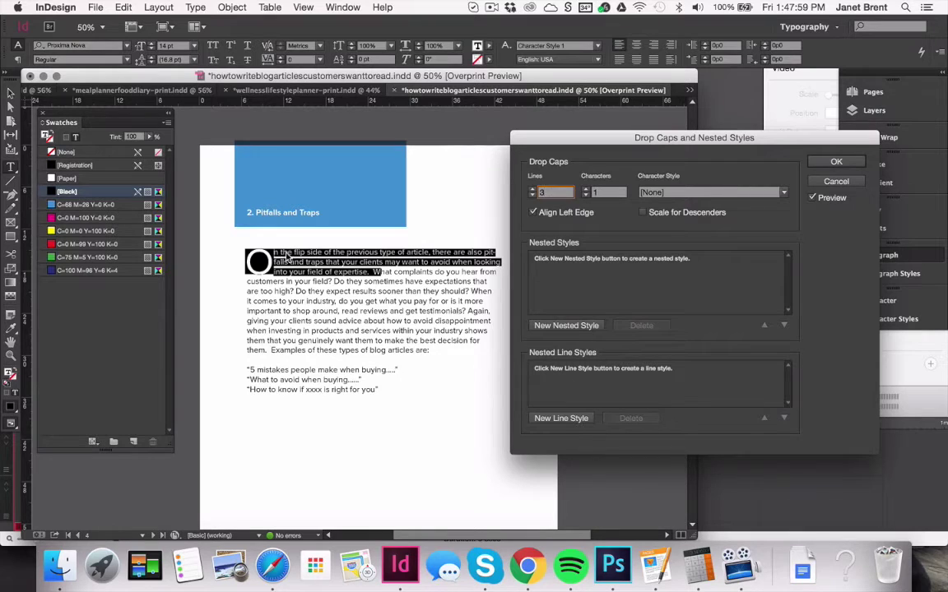
- Preview drop cap heights of 4 and 2 lines, and apply the drop cap at 3 lines and 1 character
{"action": "left_click", "coordinate": [532, 189]}
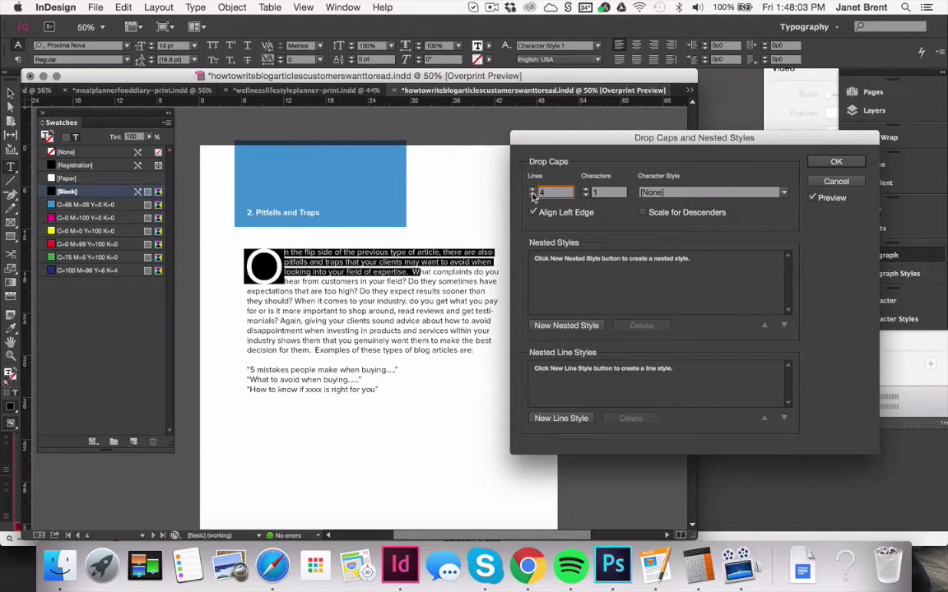
{"action": "left_click", "coordinate": [532, 195]}
{"action": "left_click", "coordinate": [532, 195]}
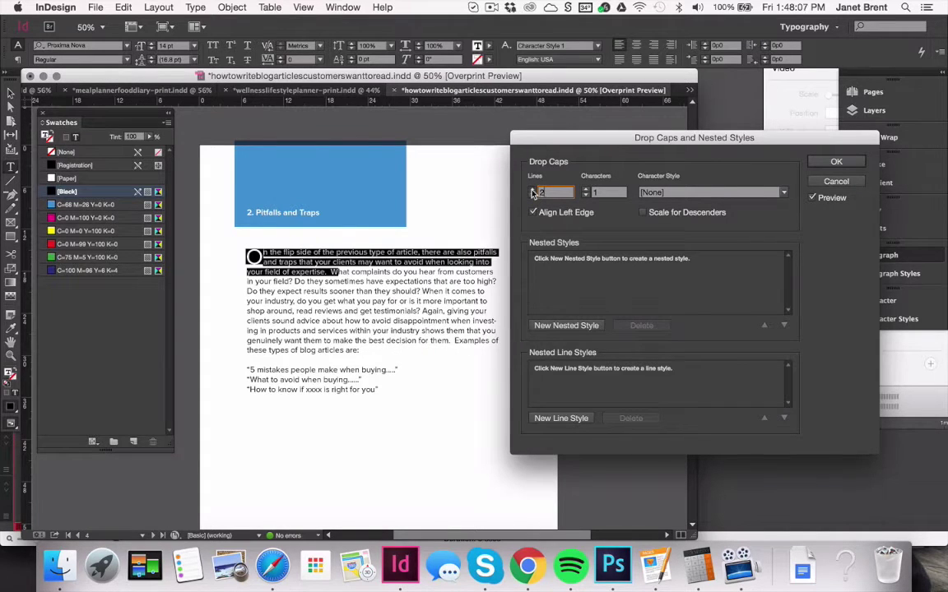
{"action": "left_click", "coordinate": [532, 190]}
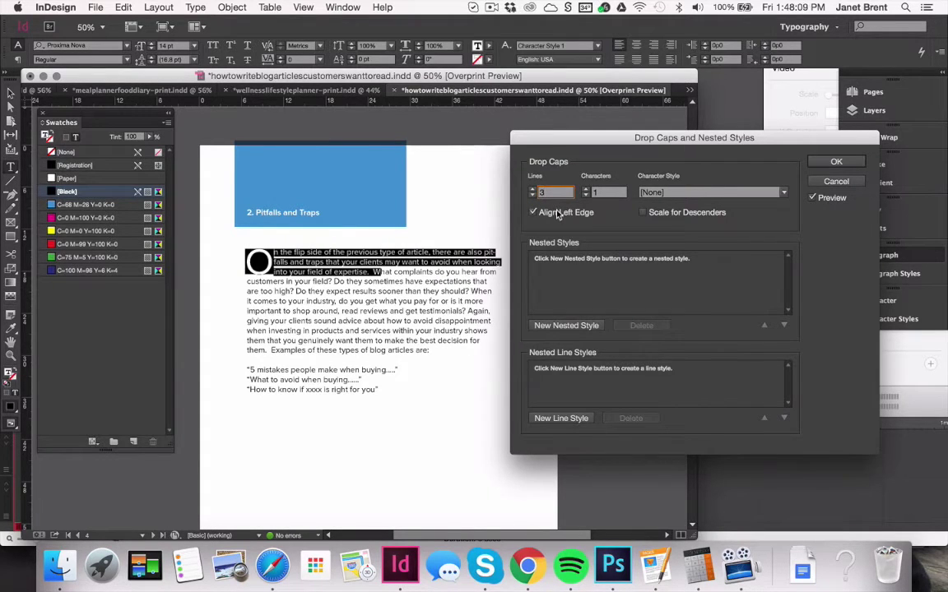
{"action": "left_click", "coordinate": [593, 192]}
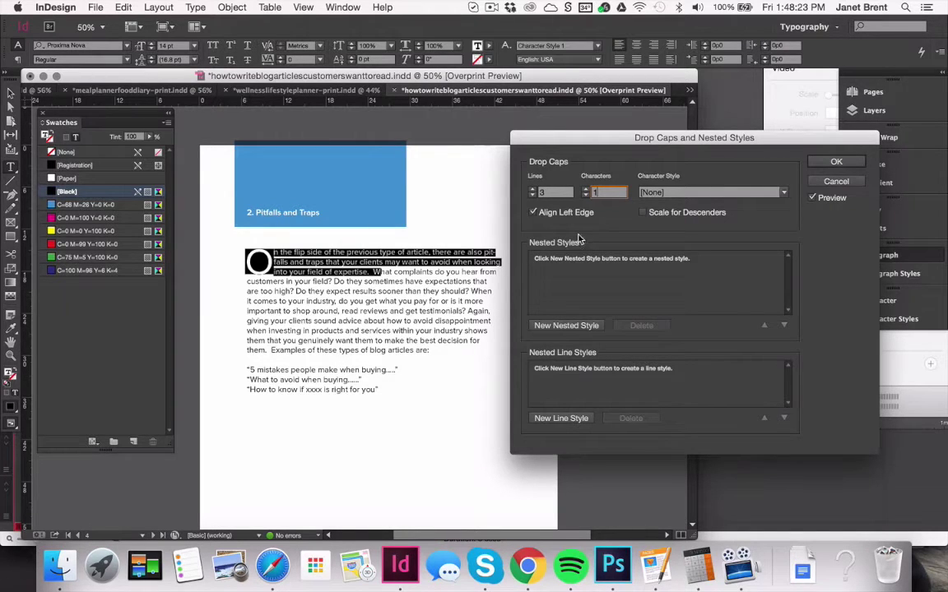
{"action": "left_click", "coordinate": [837, 162]}
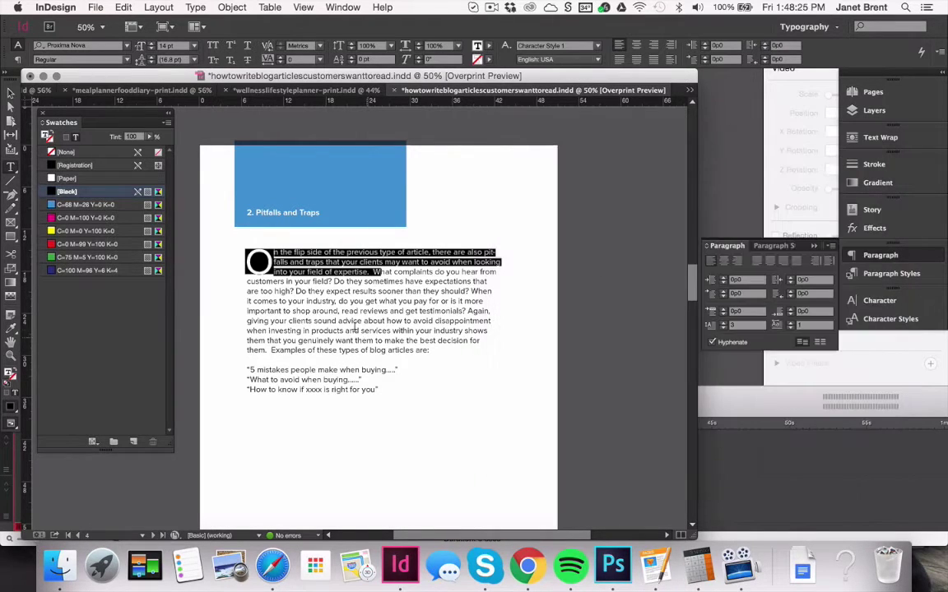
- Select the O drop cap on page 4 and compare it with the red W drop cap on page 3
{"action": "left_click", "coordinate": [342, 297]}
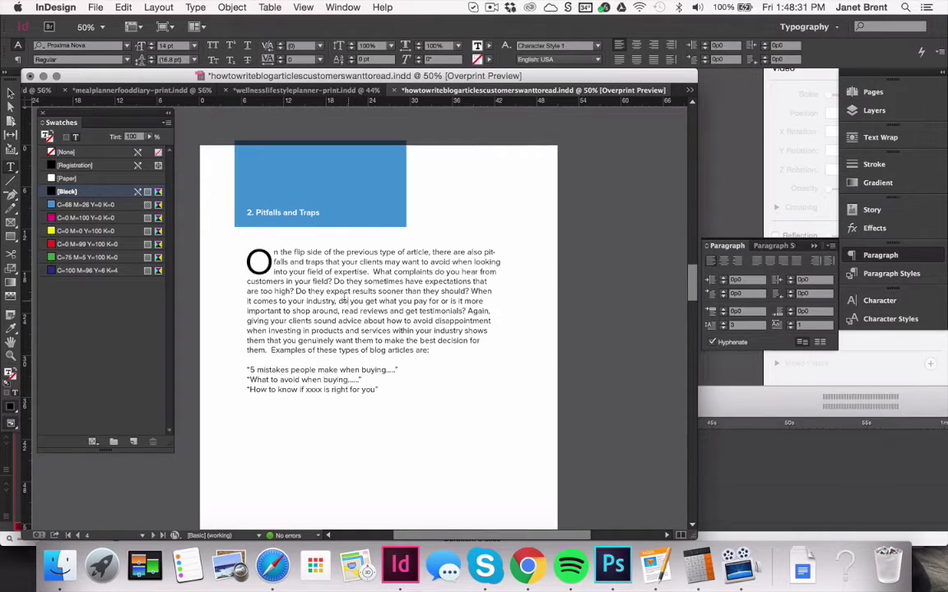
{"action": "left_click_drag", "start_coordinate": [271, 268], "coordinate": [249, 268]}
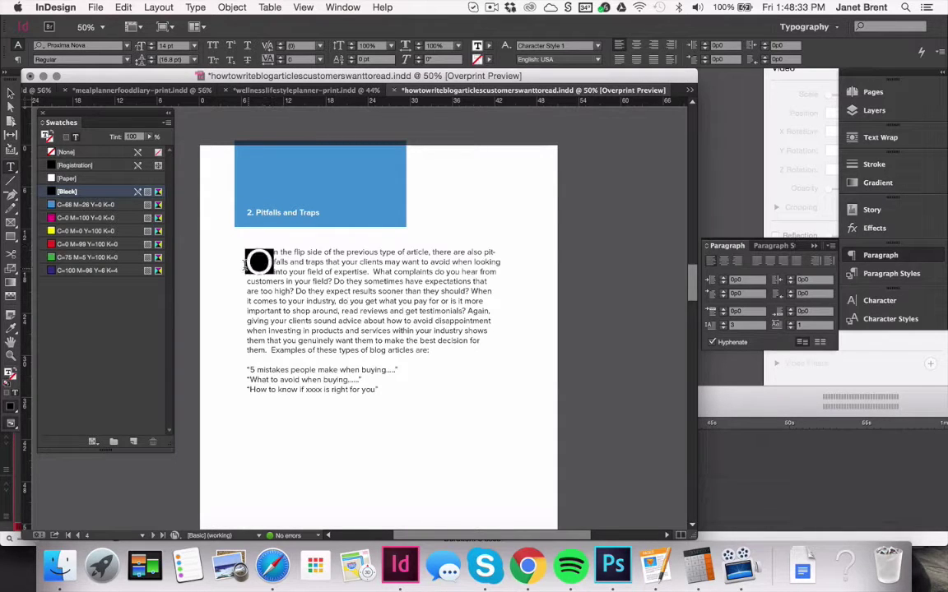
{"action": "scroll", "coordinate": [310, 298], "scroll_direction": "up", "scroll_amount": 10}
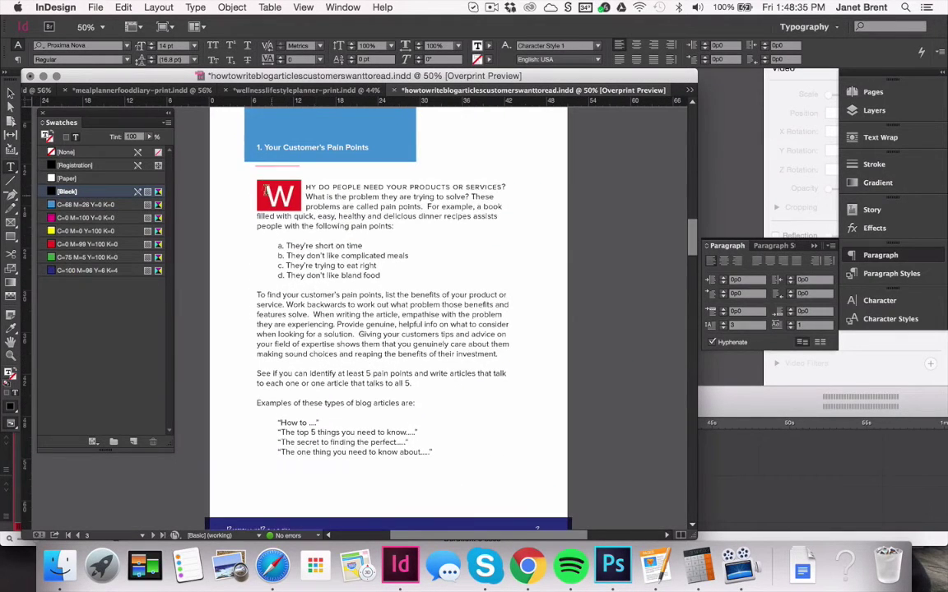
{"action": "scroll", "coordinate": [240, 198], "scroll_direction": "down", "scroll_amount": 2}
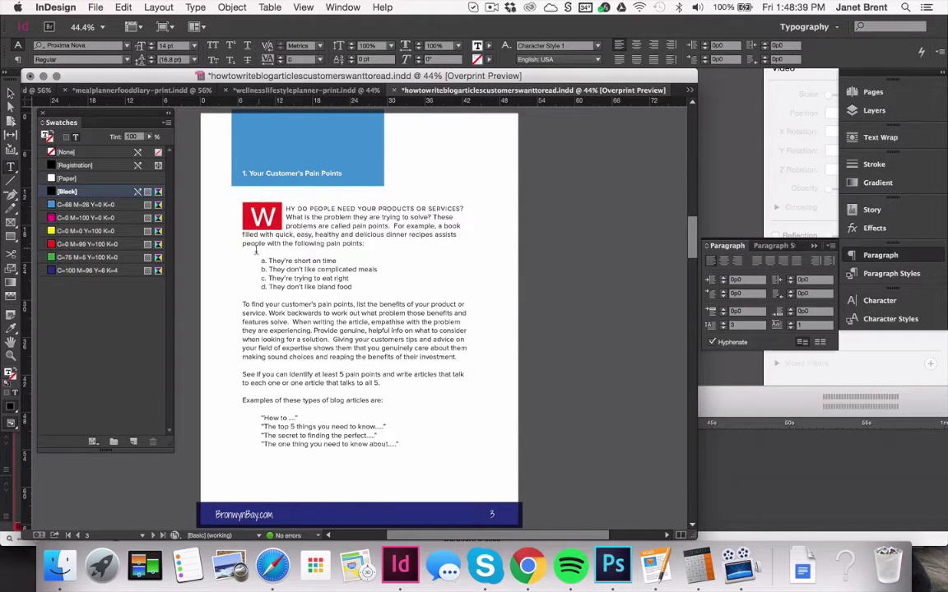
{"action": "scroll", "coordinate": [309, 339], "scroll_direction": "down", "scroll_amount": 10}
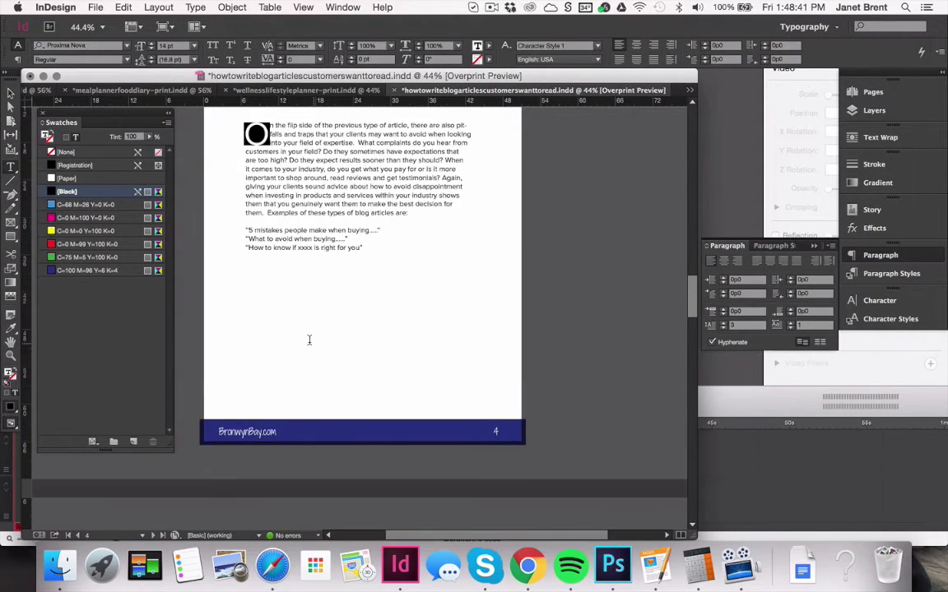
- Undo the drop cap on the opening paragraph of the Pitfalls and Traps page
{"action": "scroll", "coordinate": [309, 340], "scroll_direction": "up", "scroll_amount": 3}
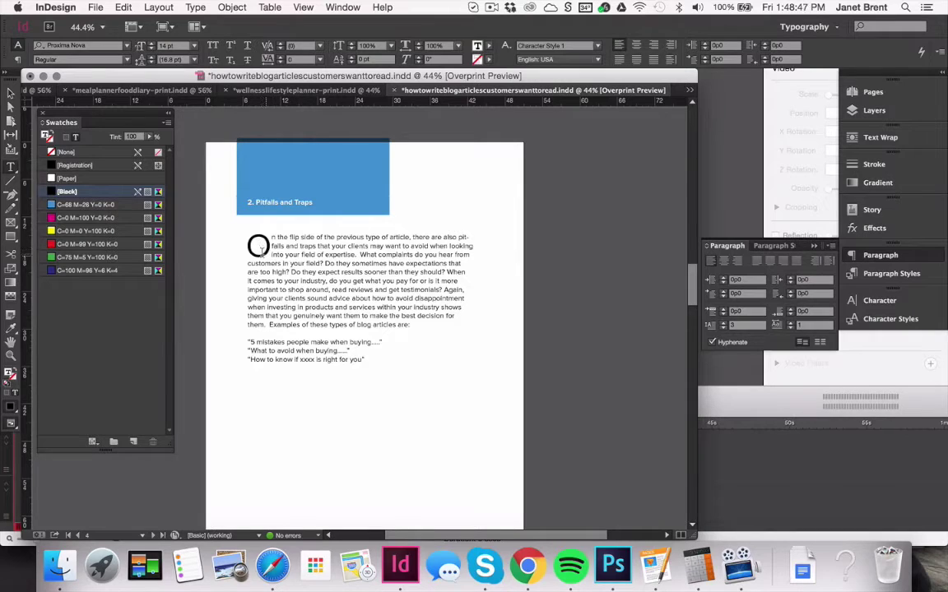
{"action": "left_click_drag", "start_coordinate": [250, 248], "coordinate": [262, 253]}
{"action": "key", "text": "super+z"}
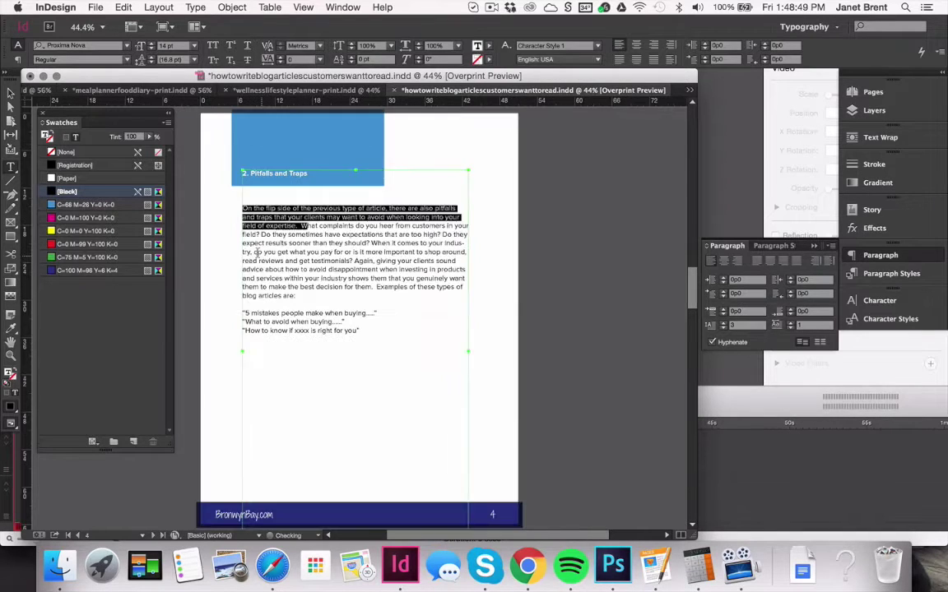
- Insert a space before "On" at the start of the Pitfalls and Traps opening paragraph
{"action": "left_click", "coordinate": [240, 204]}
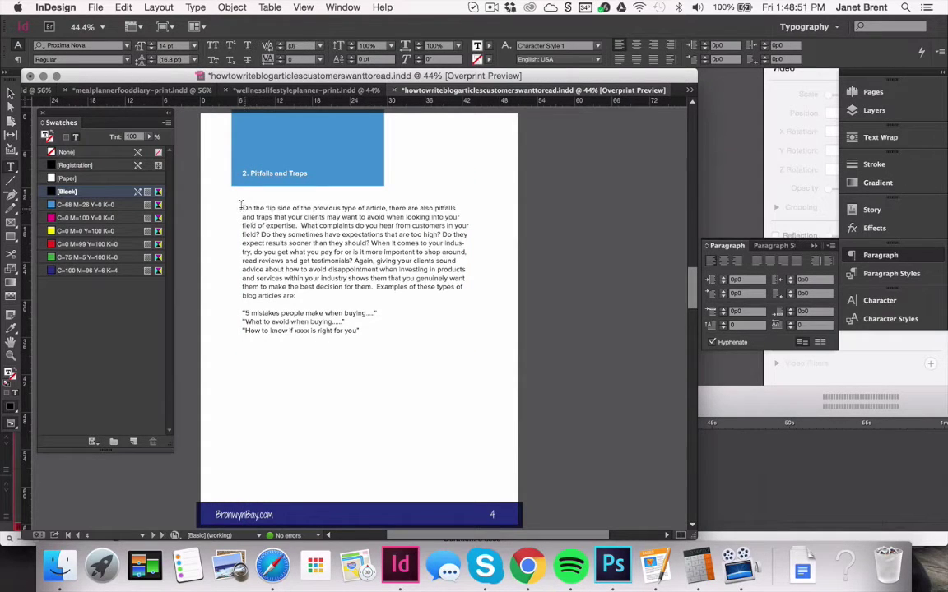
{"action": "left_click", "coordinate": [238, 206]}
{"action": "key", "text": "super+equal"}
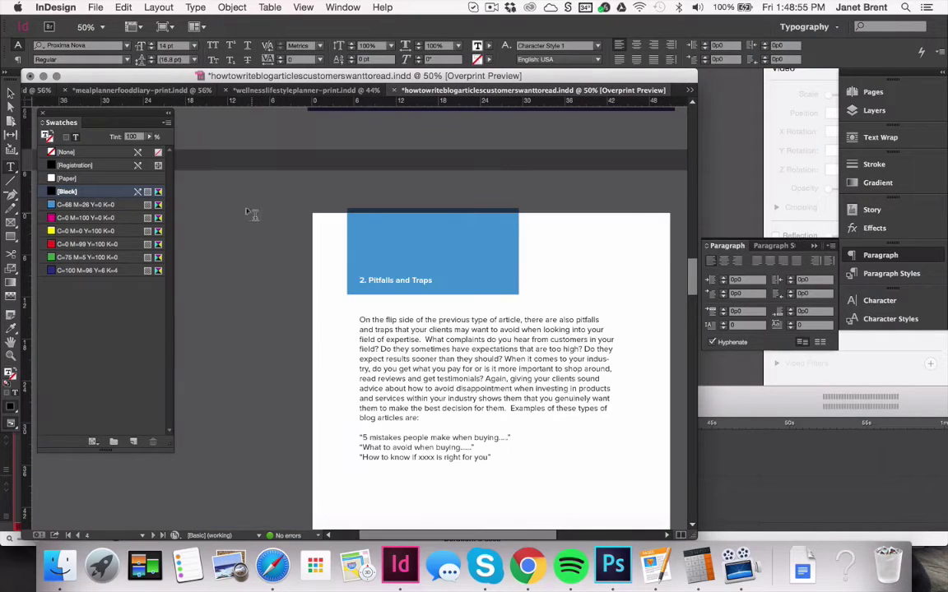
{"action": "key", "text": "super+minus"}
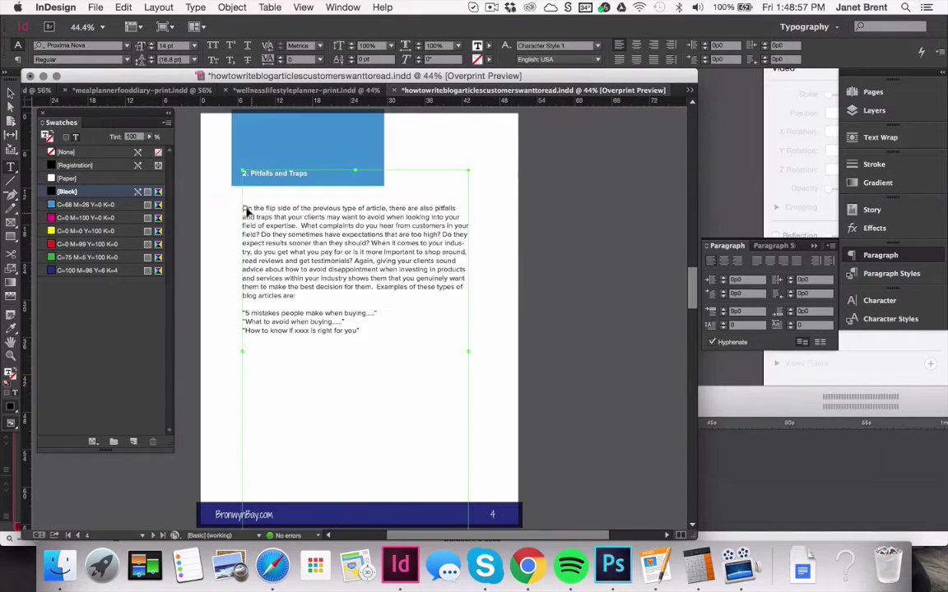
{"action": "left_click", "coordinate": [246, 211]}
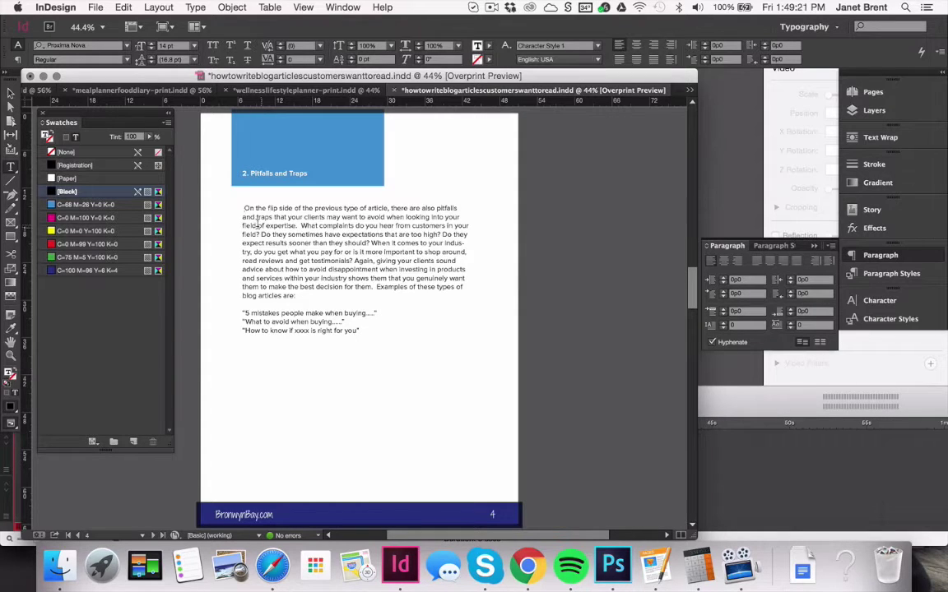
{"action": "key", "text": "Right"}
{"action": "key", "text": "Left"}
{"action": "key", "text": "Right"}
- Turn off Overprint Preview and show the page guides
{"action": "left_click", "coordinate": [342, 6]}
{"action": "mouse_move", "coordinate": [302, 6]}
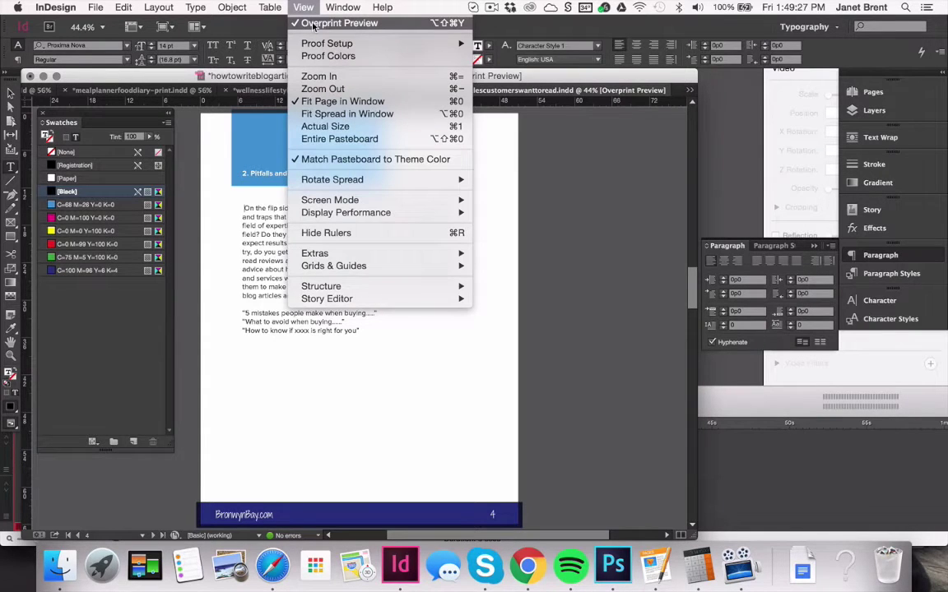
{"action": "left_click", "coordinate": [329, 23]}
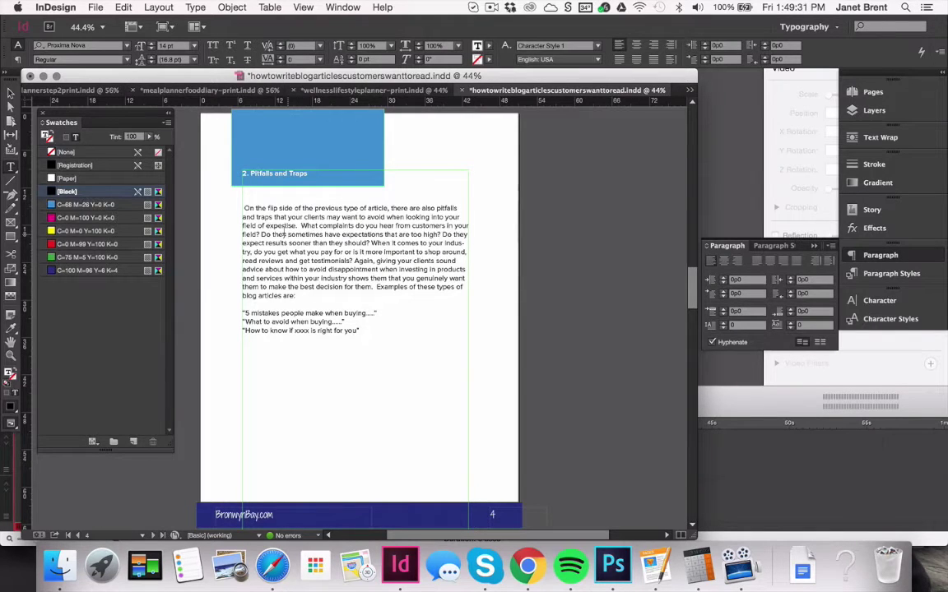
{"action": "key", "text": "super+semicolon"}
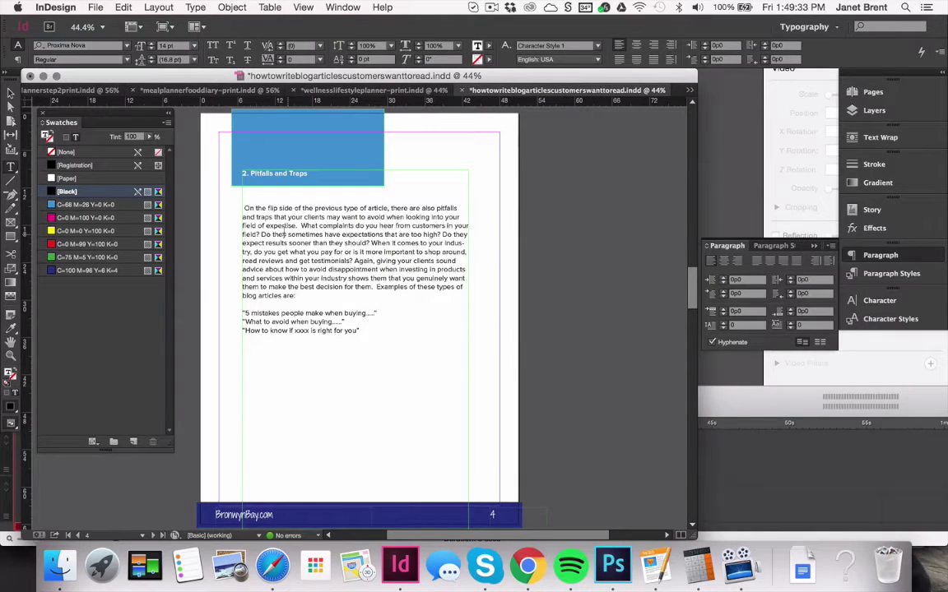
- Examine the Pitfalls and Traps text on page 4 with its frame edges and margin guides displayed
{"action": "left_click", "coordinate": [242, 208]}
{"action": "left_click", "coordinate": [393, 297]}
{"action": "left_click", "coordinate": [303, 7]}
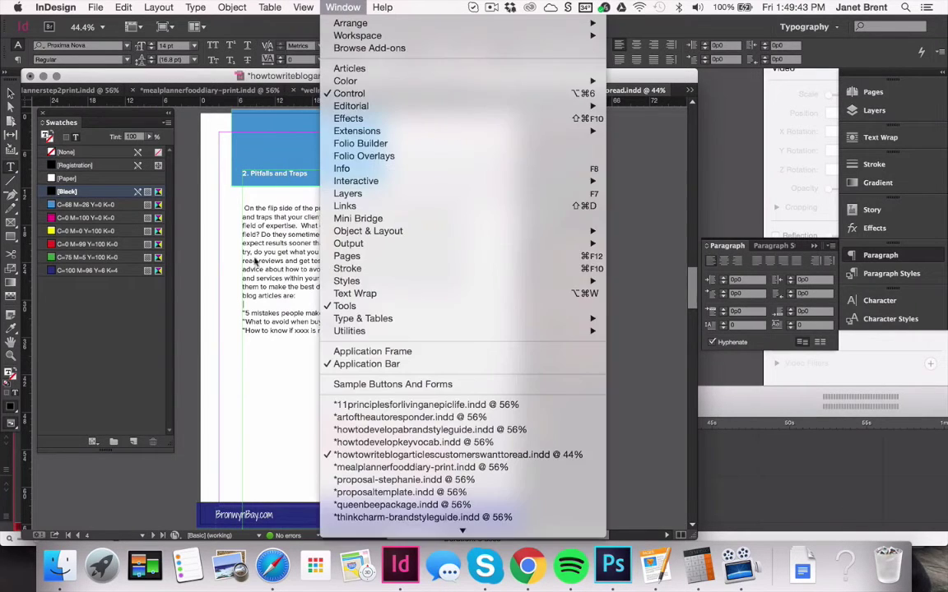
{"action": "left_click", "coordinate": [253, 260]}
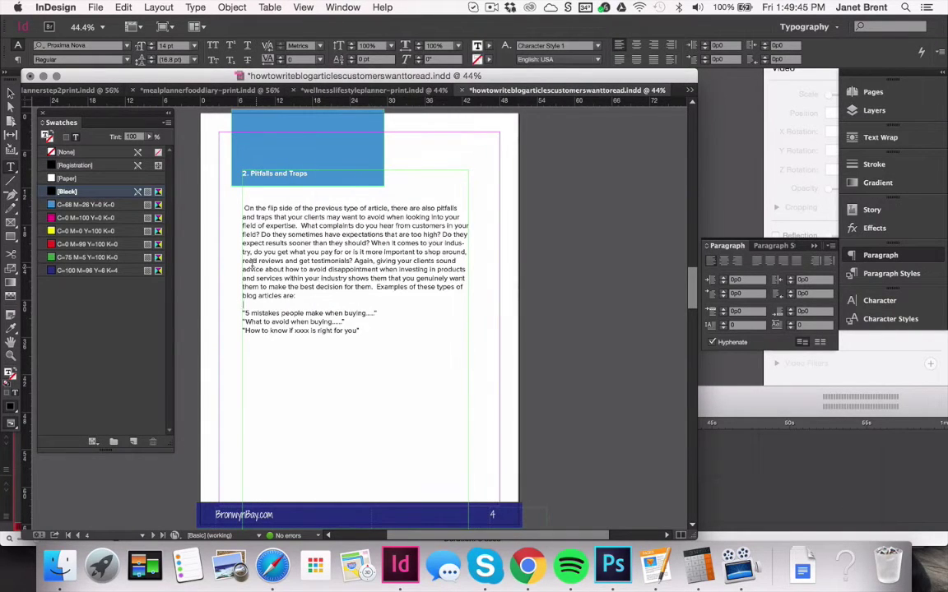
{"action": "key", "text": "super+equal"}
{"action": "key", "text": "super+equal"}
{"action": "key", "text": "super+minus"}
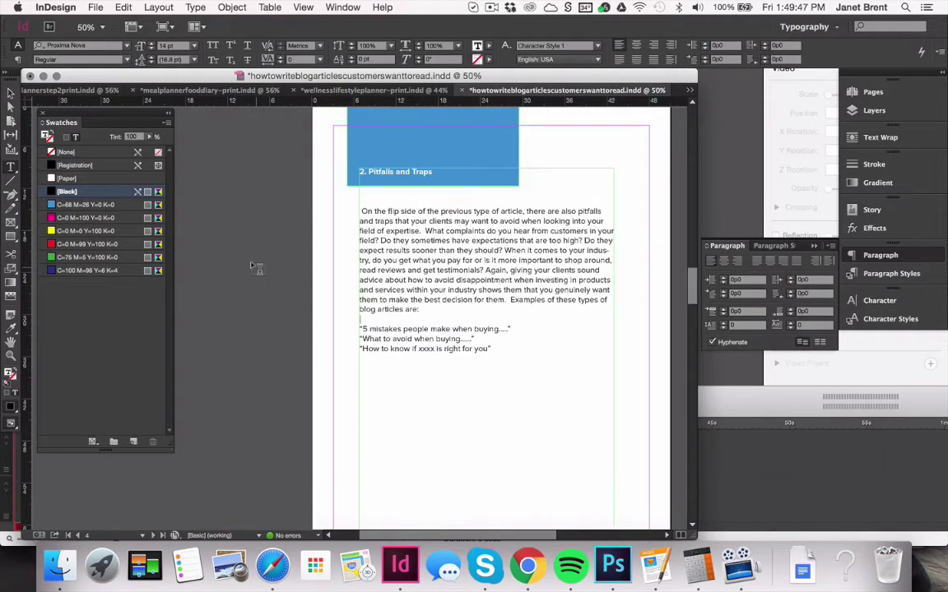
{"action": "scroll", "coordinate": [314, 261], "scroll_direction": "down", "scroll_amount": 2}
{"action": "scroll", "coordinate": [315, 260], "scroll_direction": "right", "scroll_amount": 2}
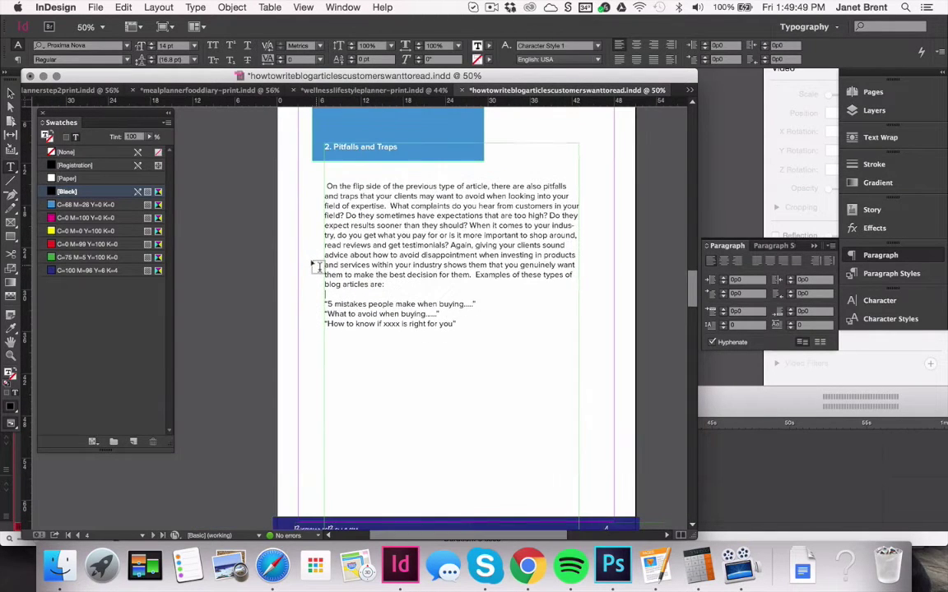
{"action": "scroll", "coordinate": [340, 284], "scroll_direction": "up", "scroll_amount": 1}
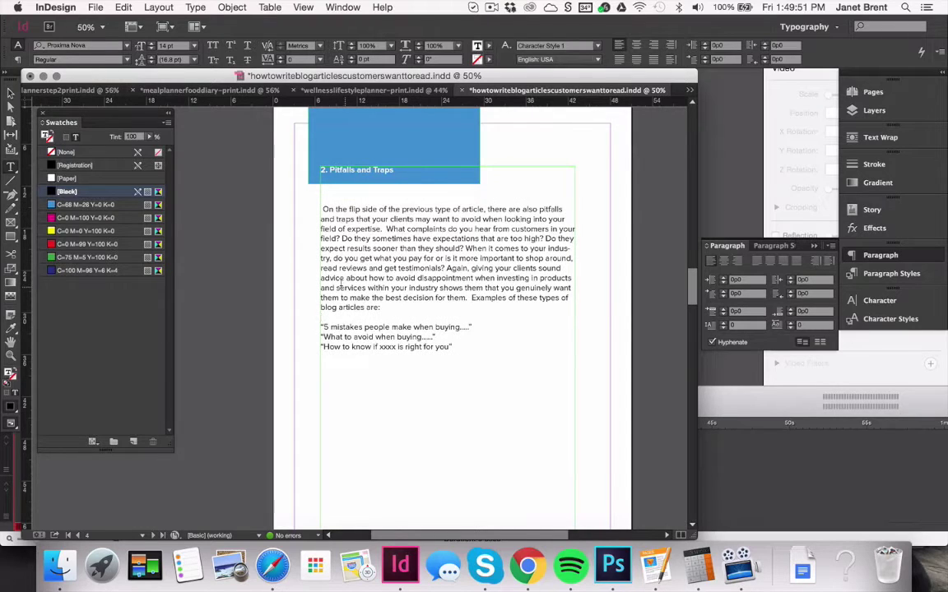
{"action": "left_click", "coordinate": [340, 8]}
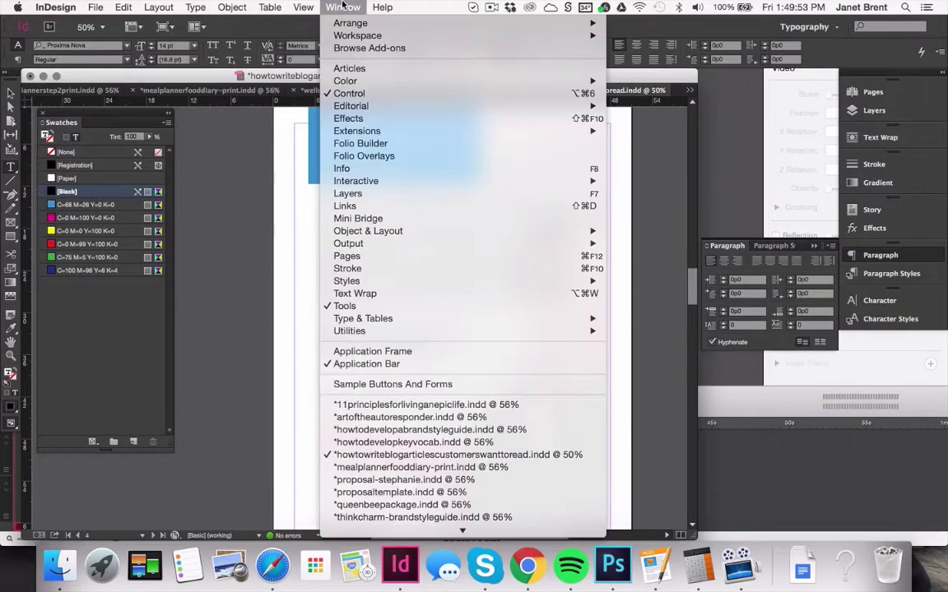
{"action": "left_click", "coordinate": [261, 219]}
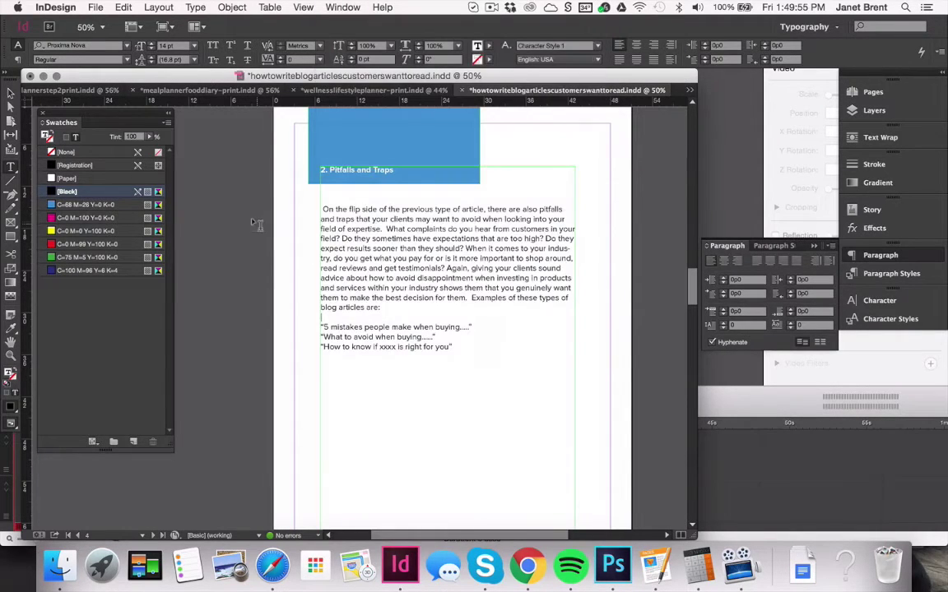
- Turn Overprint Preview back on and hide the page guides
{"action": "left_click", "coordinate": [346, 8]}
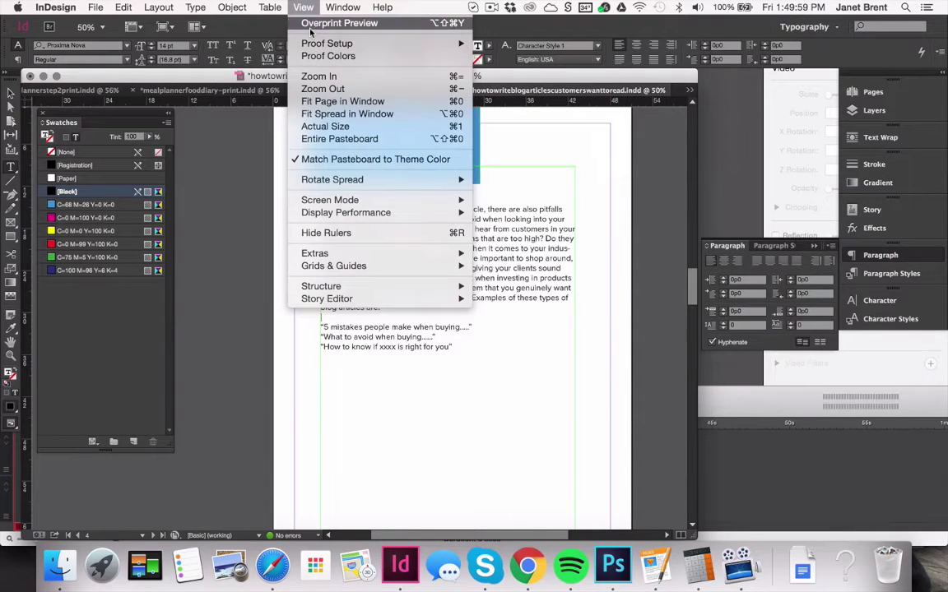
{"action": "left_click", "coordinate": [311, 25]}
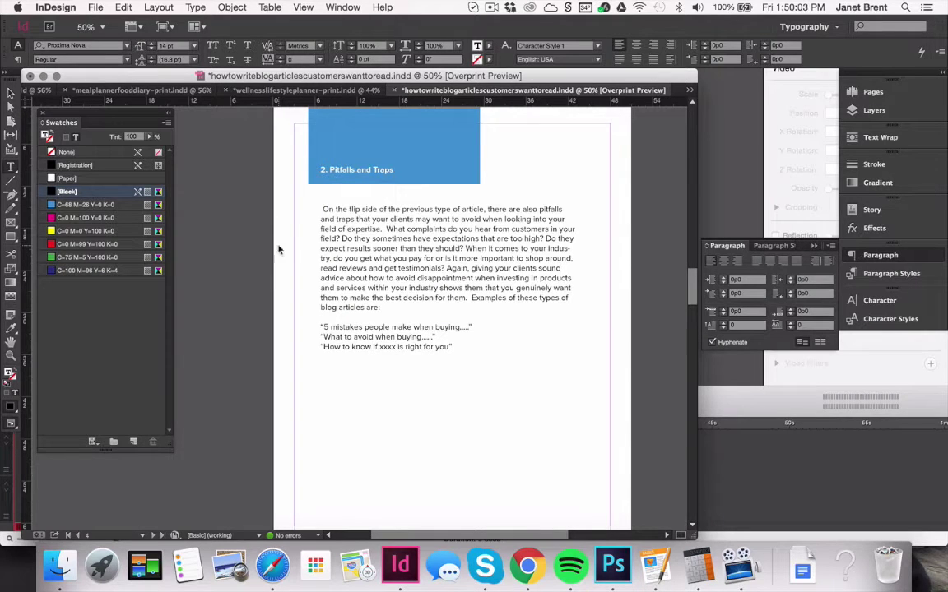
{"action": "key", "text": "super+semicolon"}
- Switch to the Selection tool, deselect the text frame and turn Overprint Preview off so frame edges show
{"action": "left_click", "coordinate": [11, 93]}
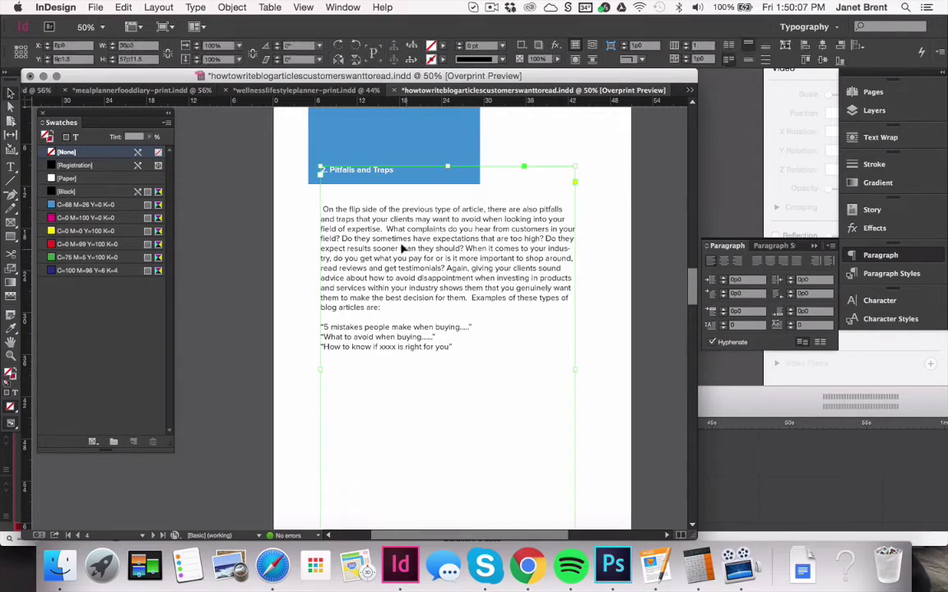
{"action": "left_click", "coordinate": [623, 247]}
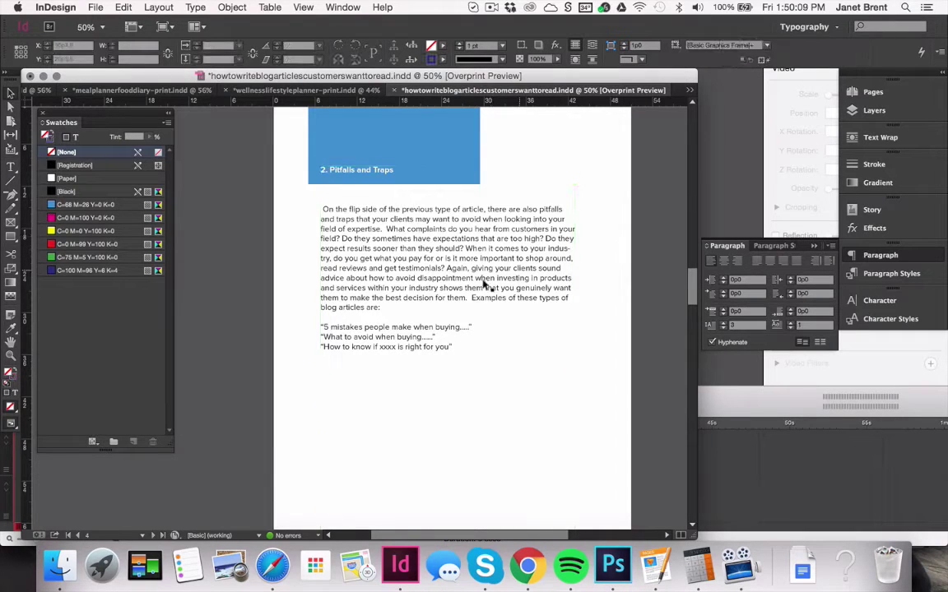
{"action": "left_click", "coordinate": [342, 7]}
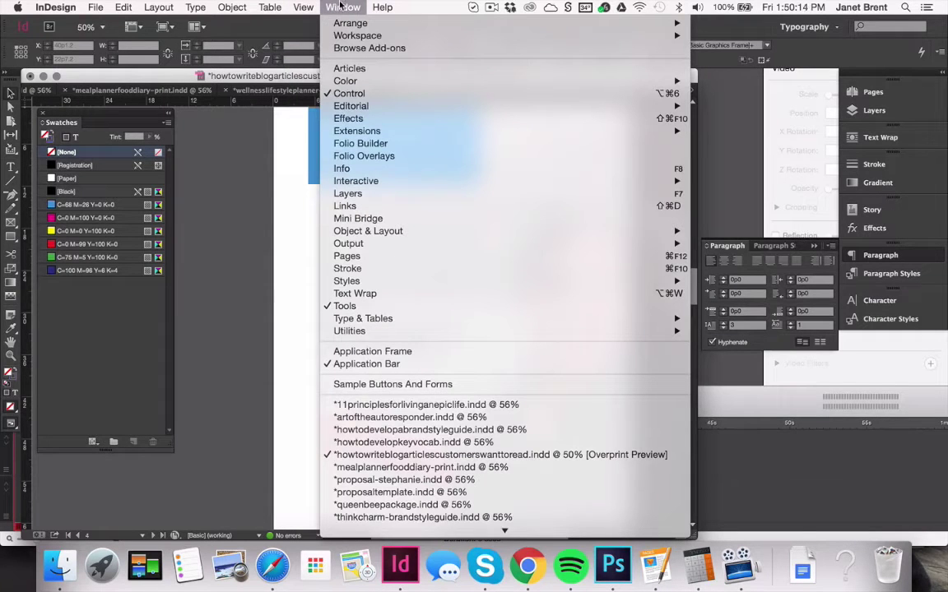
{"action": "mouse_move", "coordinate": [339, 38]}
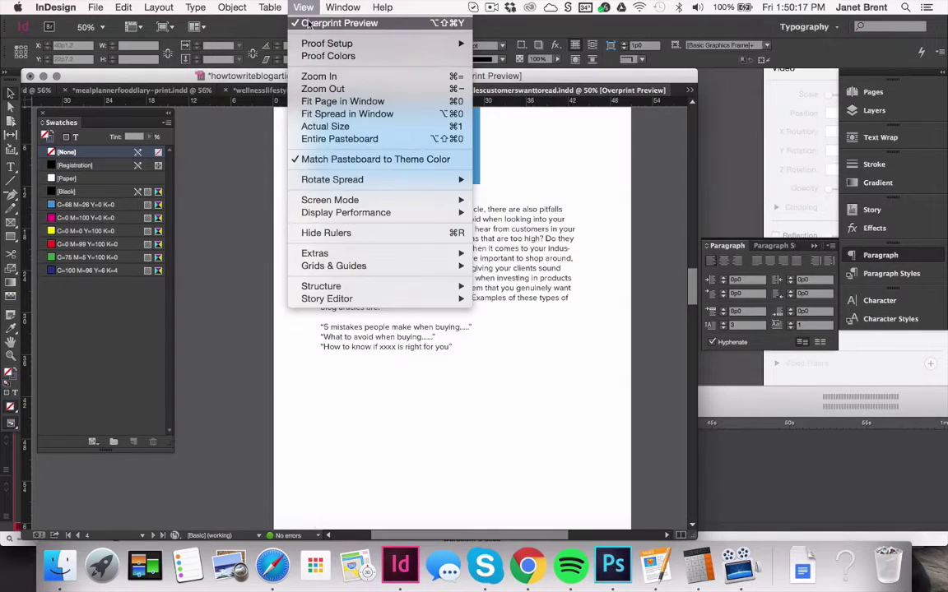
{"action": "left_click", "coordinate": [292, 23]}
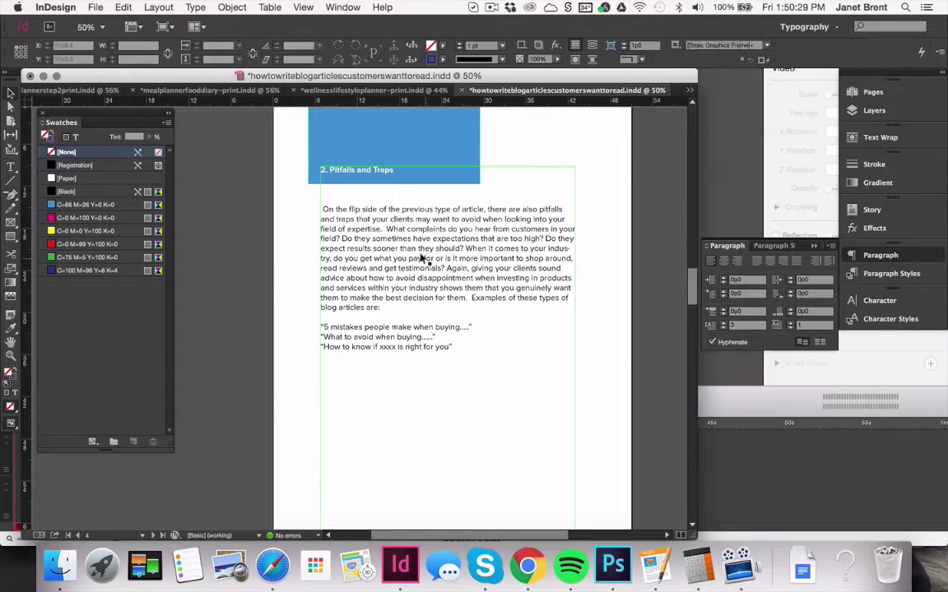
- Select the body text frame on the Pitfalls and Traps page
{"action": "left_click", "coordinate": [424, 234]}
{"action": "left_click", "coordinate": [342, 7]}
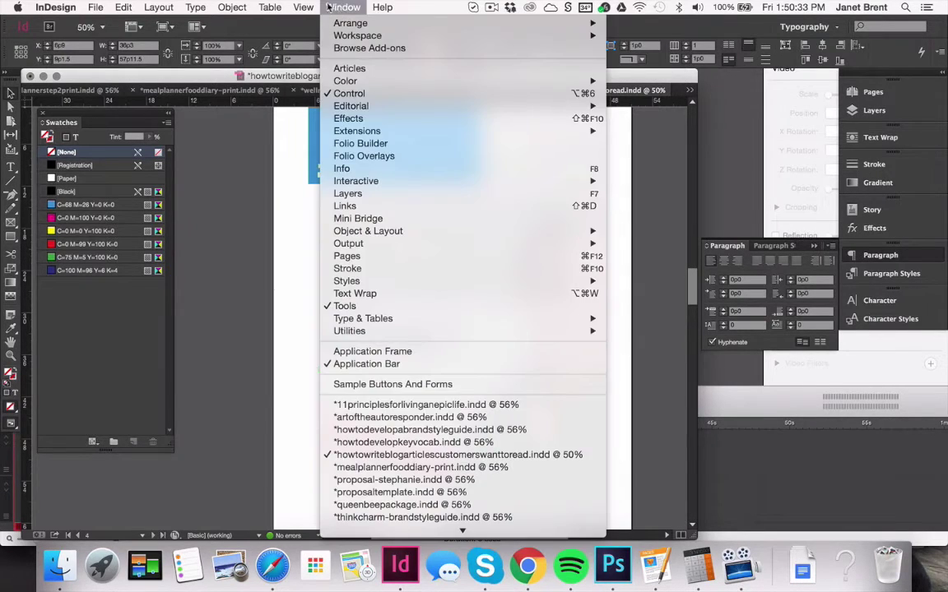
{"action": "left_click", "coordinate": [237, 171]}
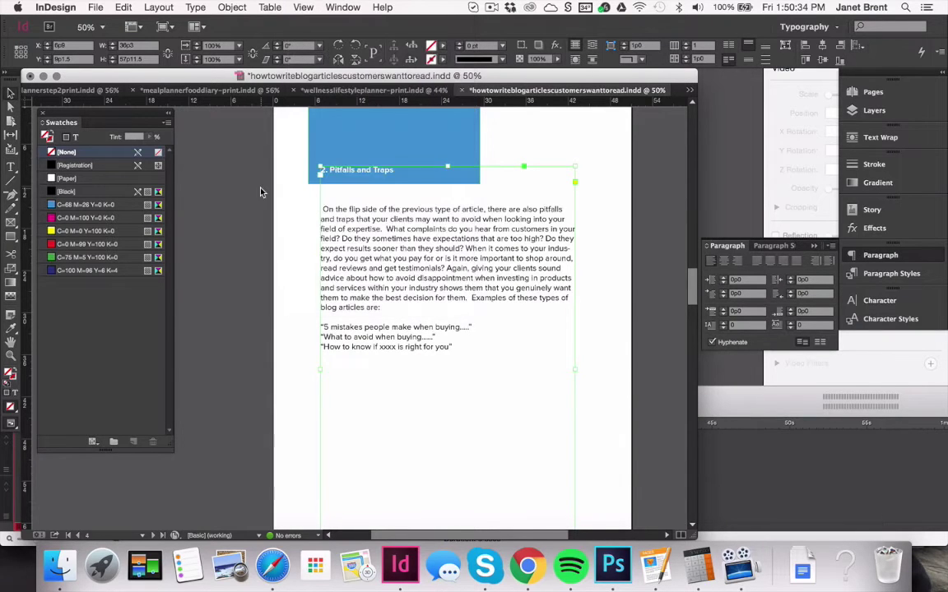
- Apply a drop cap 3 lines deep and 2 characters long to the opening Pitfalls and Traps paragraph
{"action": "double_click", "coordinate": [361, 229]}
{"action": "left_click_drag", "start_coordinate": [370, 239], "coordinate": [320, 208]}
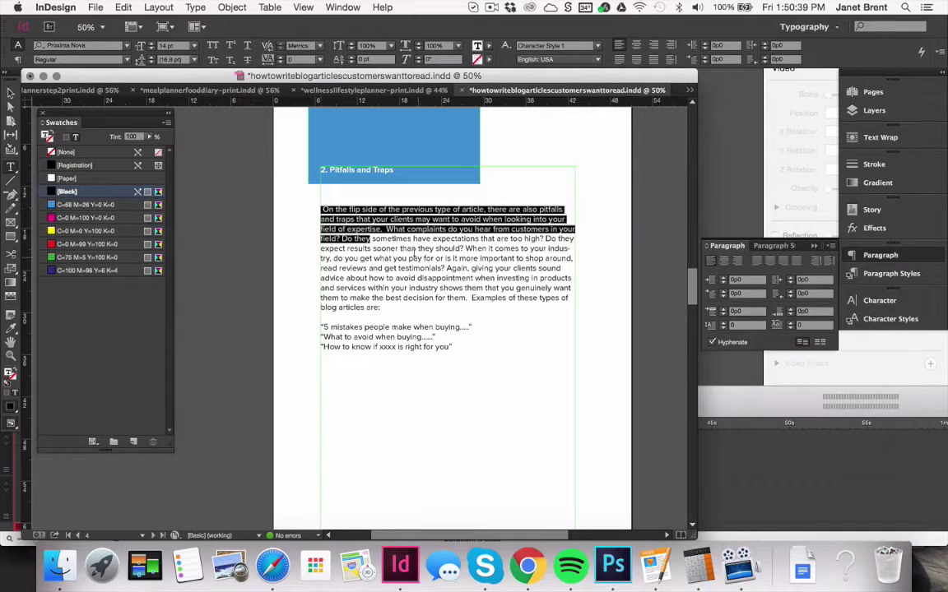
{"action": "left_click", "coordinate": [831, 246]}
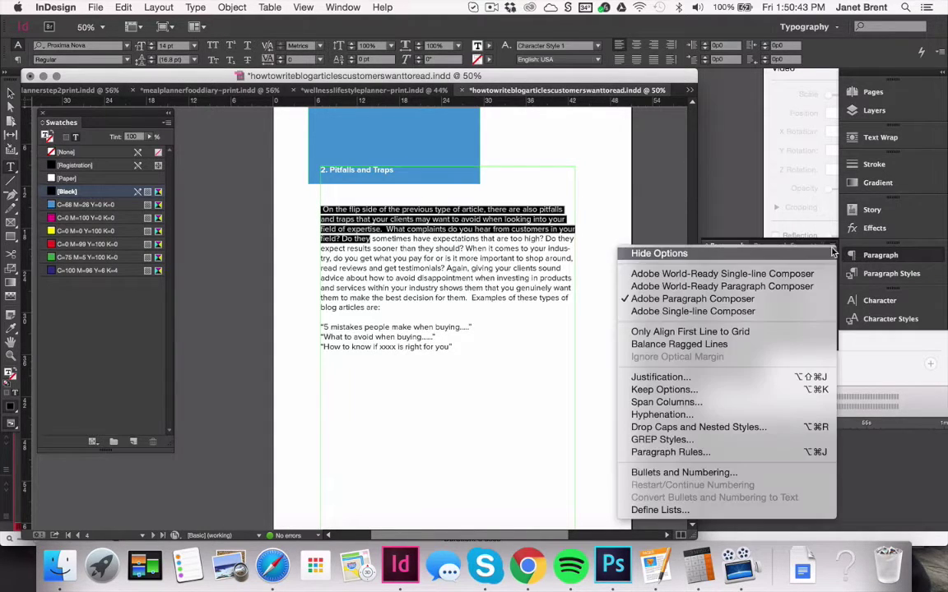
{"action": "left_click", "coordinate": [769, 428]}
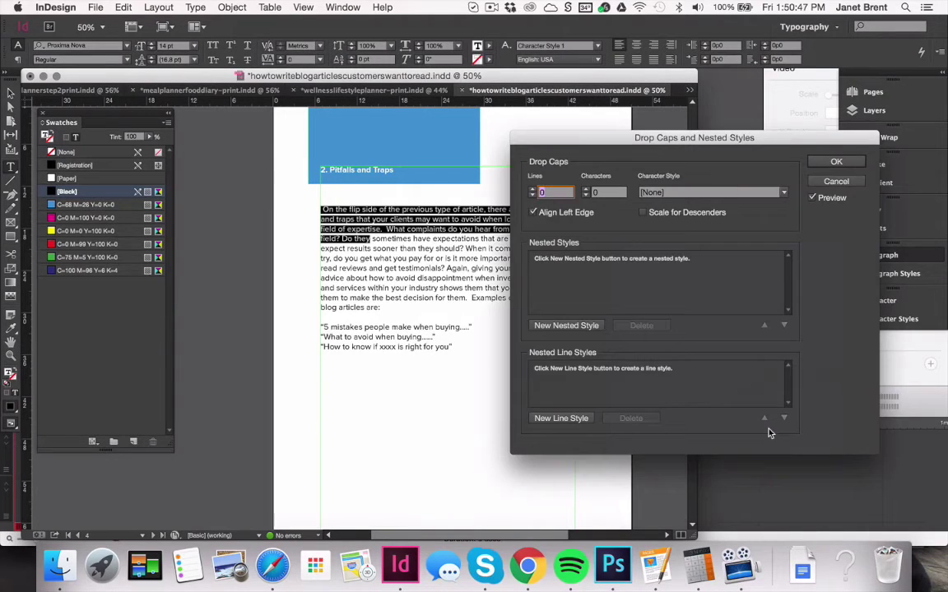
{"action": "left_click", "coordinate": [531, 190]}
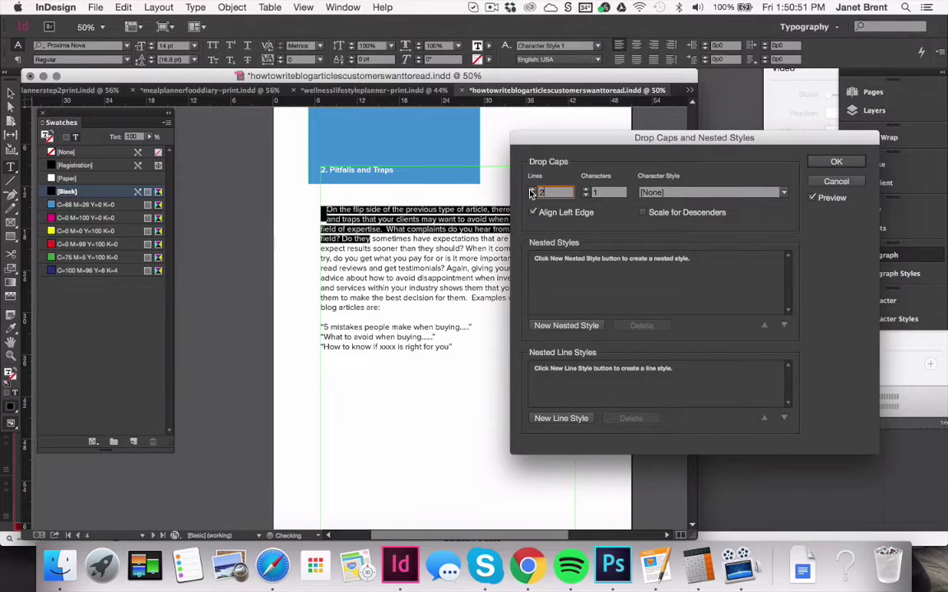
{"action": "left_click", "coordinate": [531, 190]}
{"action": "left_click", "coordinate": [531, 190]}
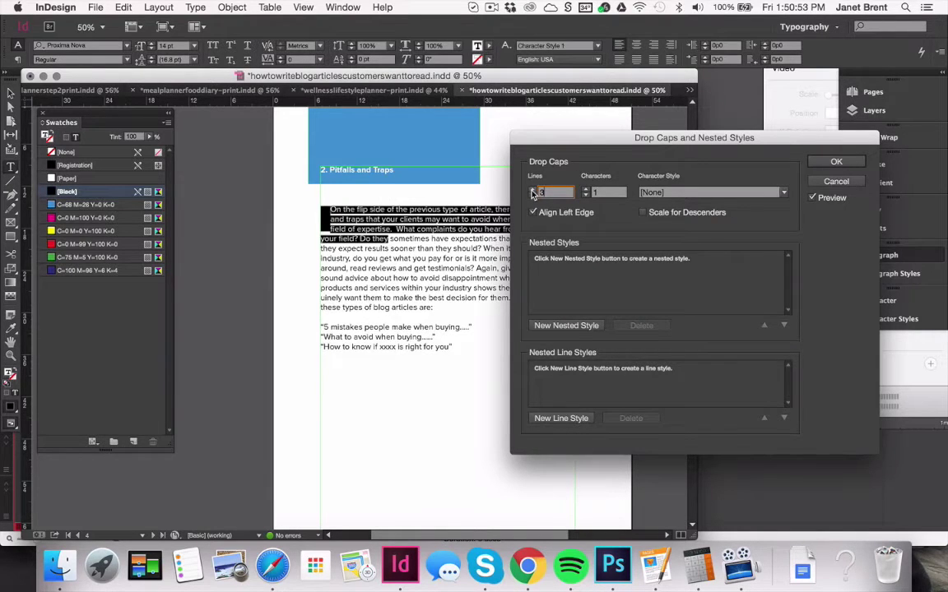
{"action": "left_click", "coordinate": [585, 189]}
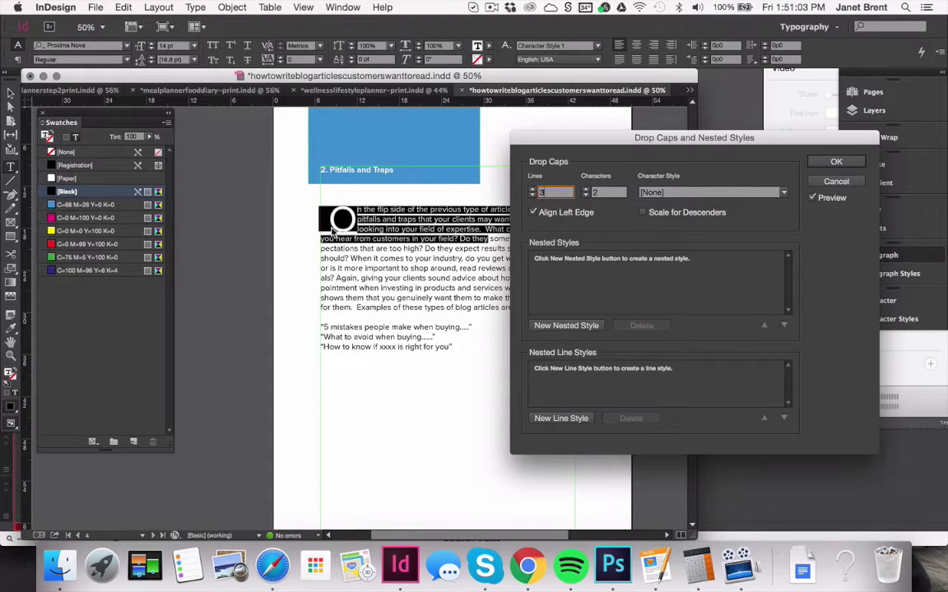
{"action": "left_click", "coordinate": [837, 162]}
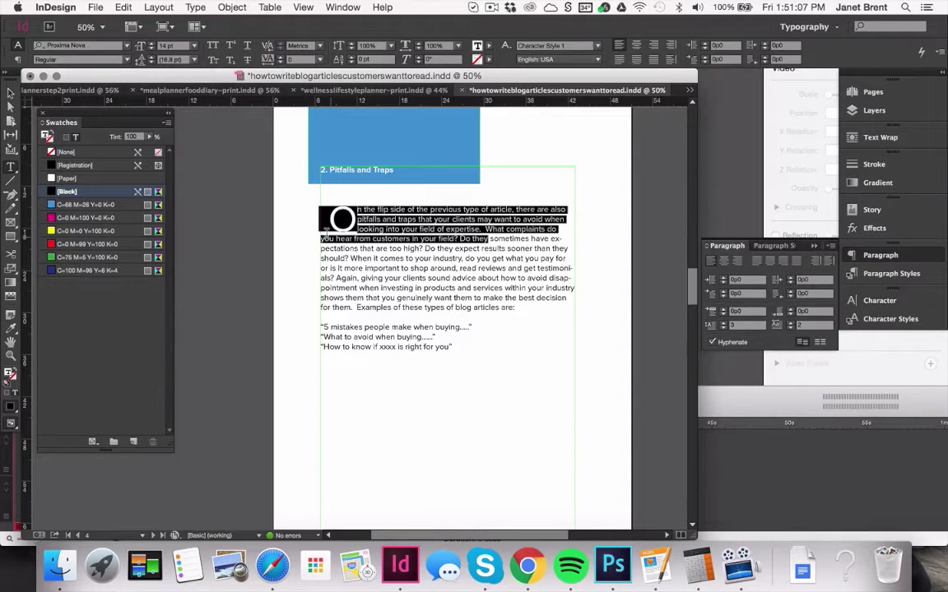
- Set the tracking to 200 for the drop cap O and the letter n after it
{"action": "left_click", "coordinate": [357, 212]}
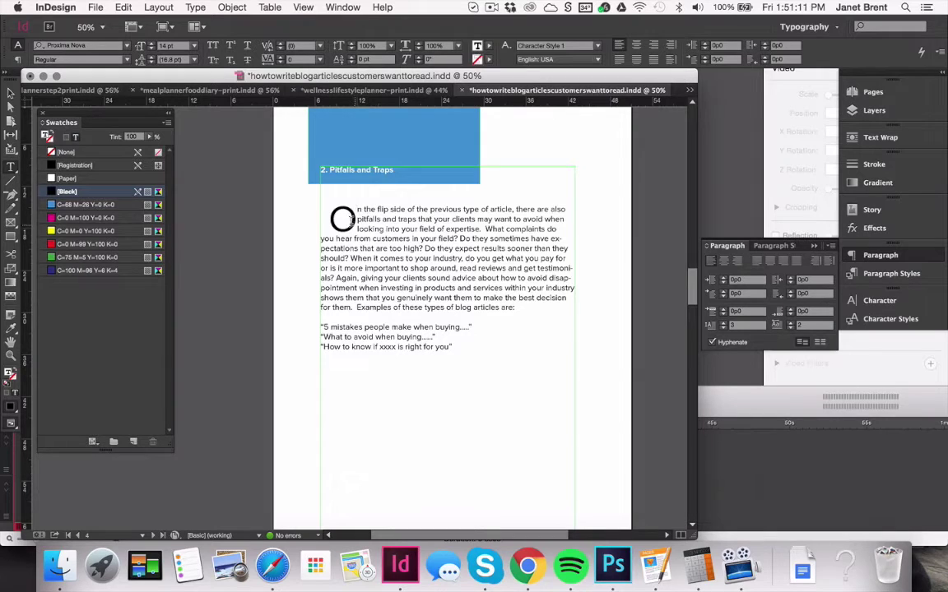
{"action": "left_click_drag", "start_coordinate": [352, 223], "coordinate": [333, 201]}
{"action": "left_click", "coordinate": [359, 209]}
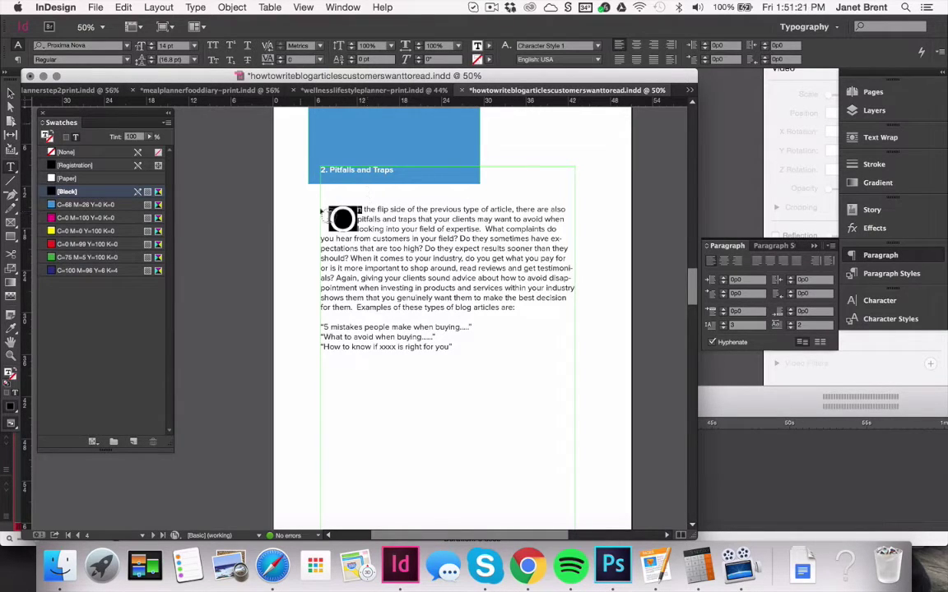
{"action": "left_click", "coordinate": [351, 209]}
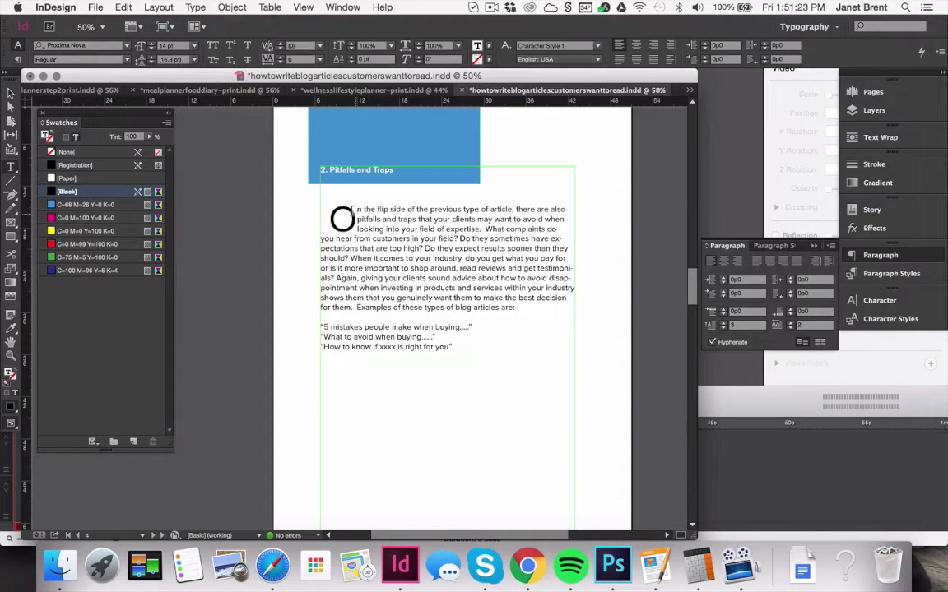
{"action": "left_click_drag", "start_coordinate": [362, 210], "coordinate": [335, 203]}
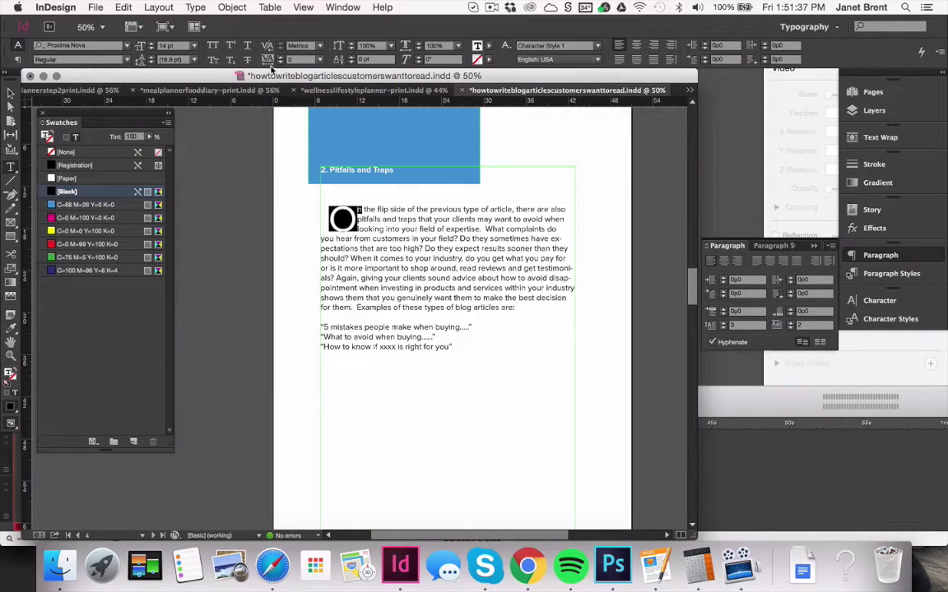
{"action": "left_click", "coordinate": [320, 61]}
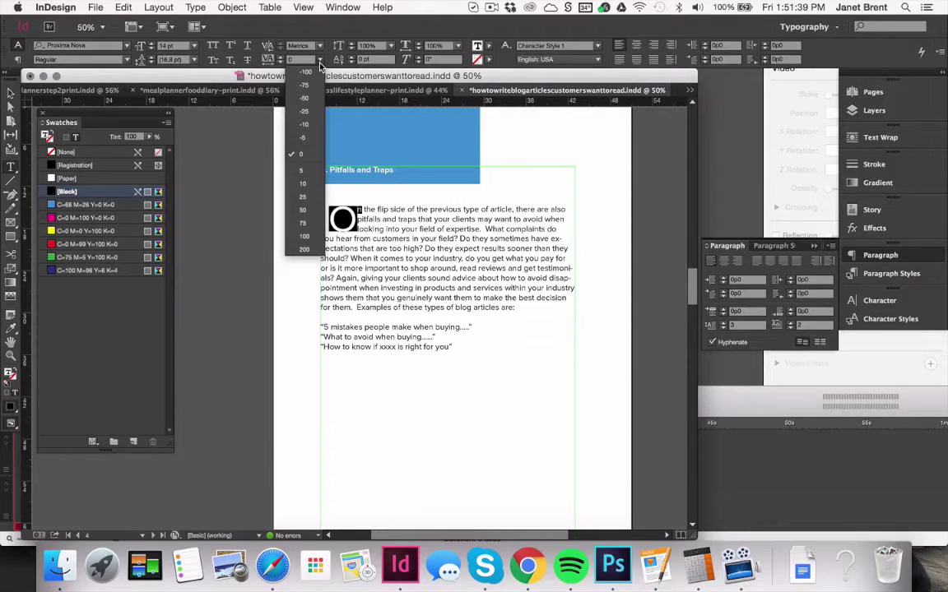
{"action": "left_click", "coordinate": [306, 237]}
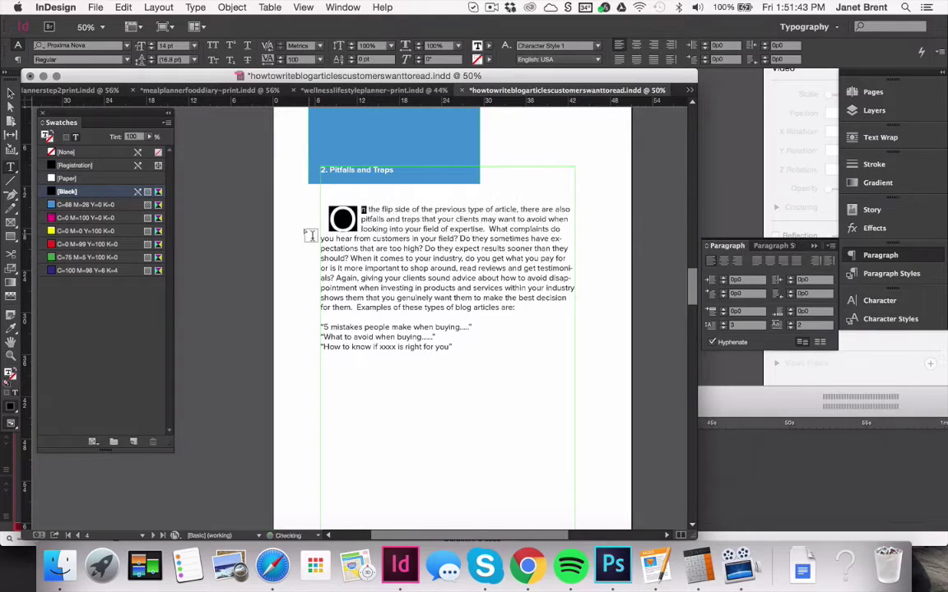
{"action": "left_click", "coordinate": [319, 59]}
{"action": "left_click", "coordinate": [303, 250]}
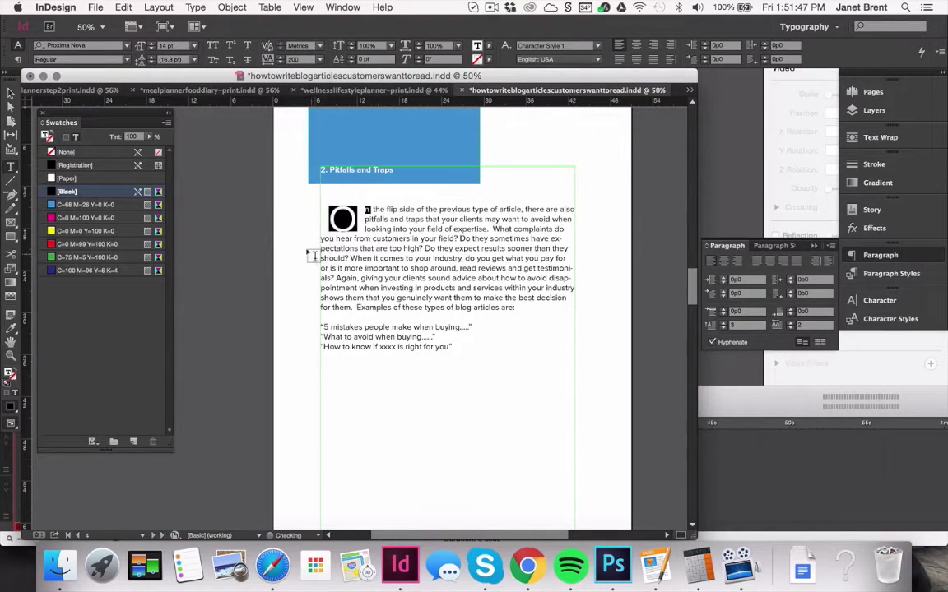
{"action": "left_click", "coordinate": [389, 260]}
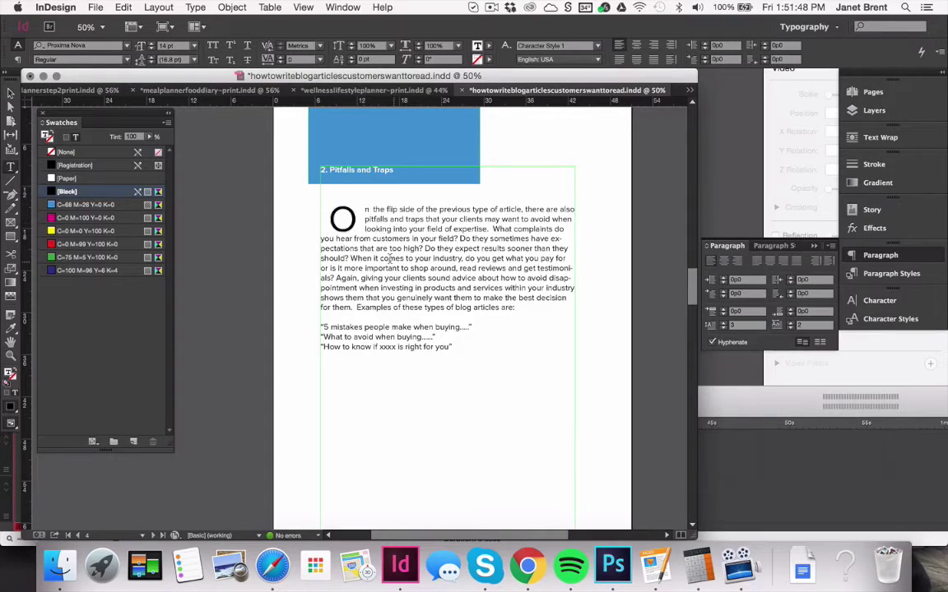
{"action": "left_click", "coordinate": [367, 216]}
{"action": "left_click", "coordinate": [364, 212]}
{"action": "left_click", "coordinate": [298, 62]}
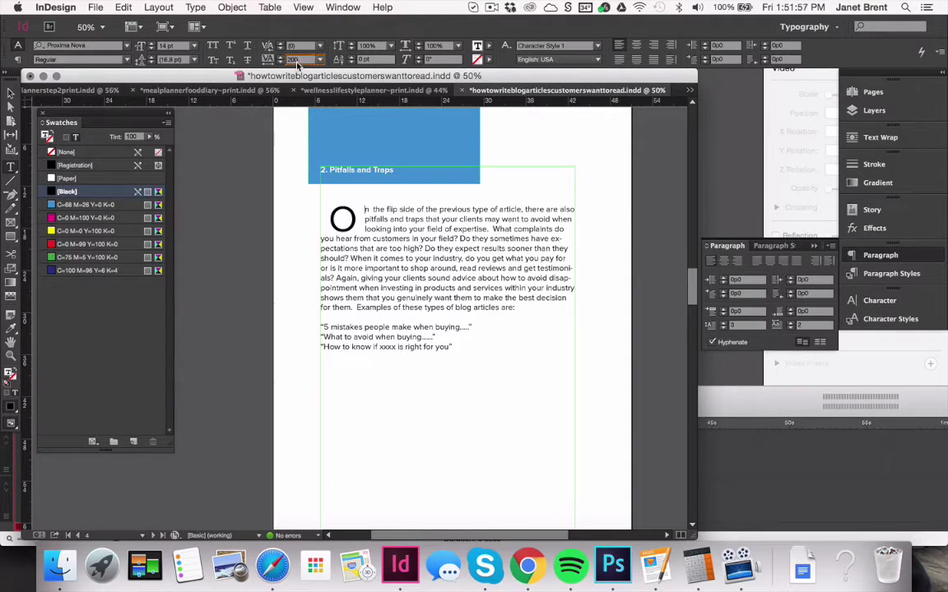
{"action": "left_click", "coordinate": [320, 62]}
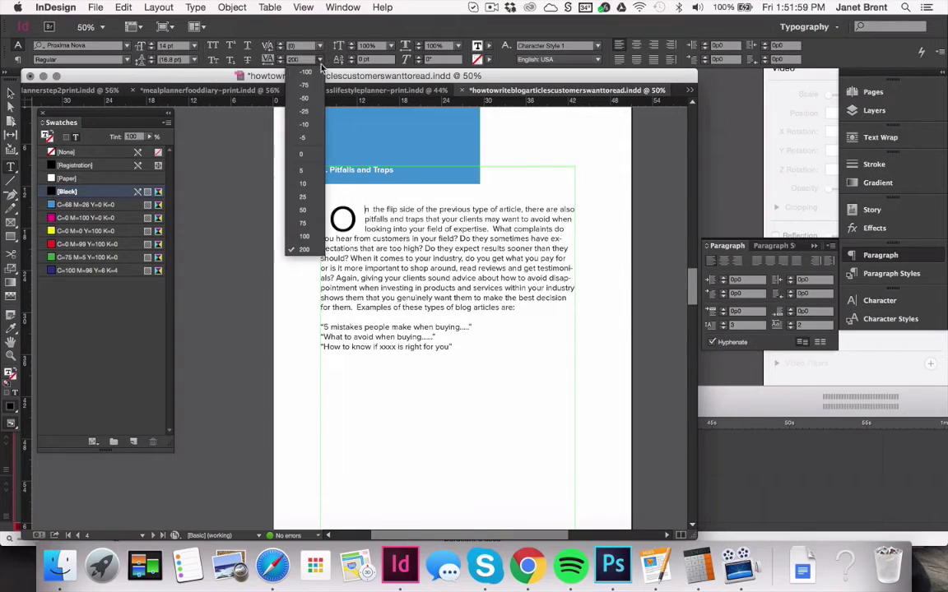
{"action": "left_click", "coordinate": [320, 62]}
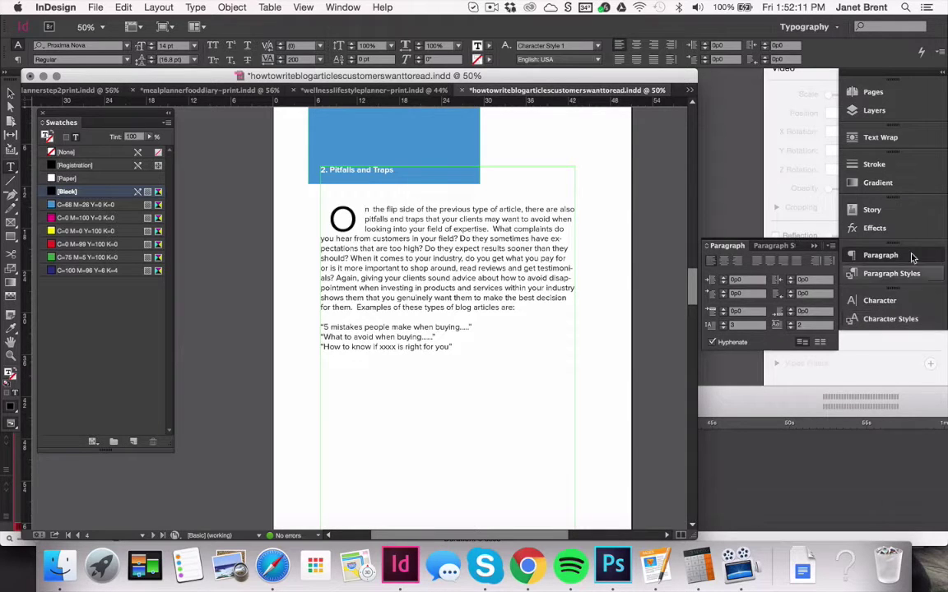
- Show the document's layers, leave text editing and lock Layer 3
{"action": "left_click", "coordinate": [870, 114]}
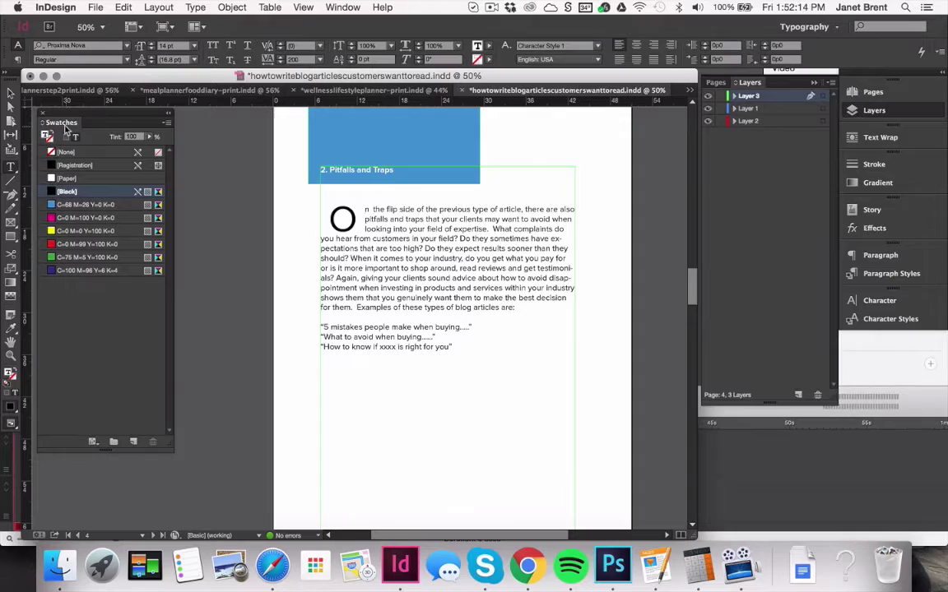
{"action": "left_click", "coordinate": [11, 94]}
{"action": "left_click", "coordinate": [249, 275]}
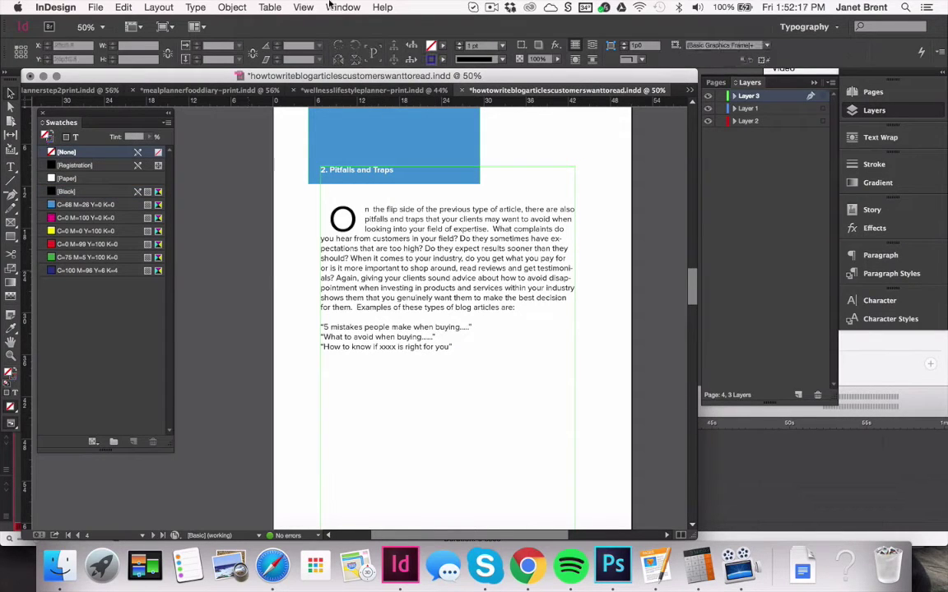
{"action": "left_click", "coordinate": [302, 7]}
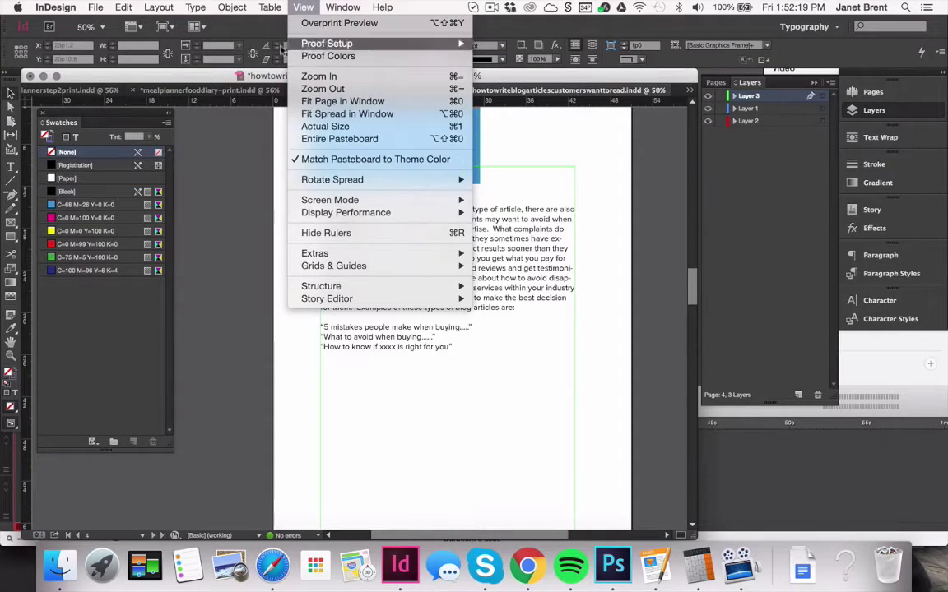
{"action": "left_click", "coordinate": [257, 270]}
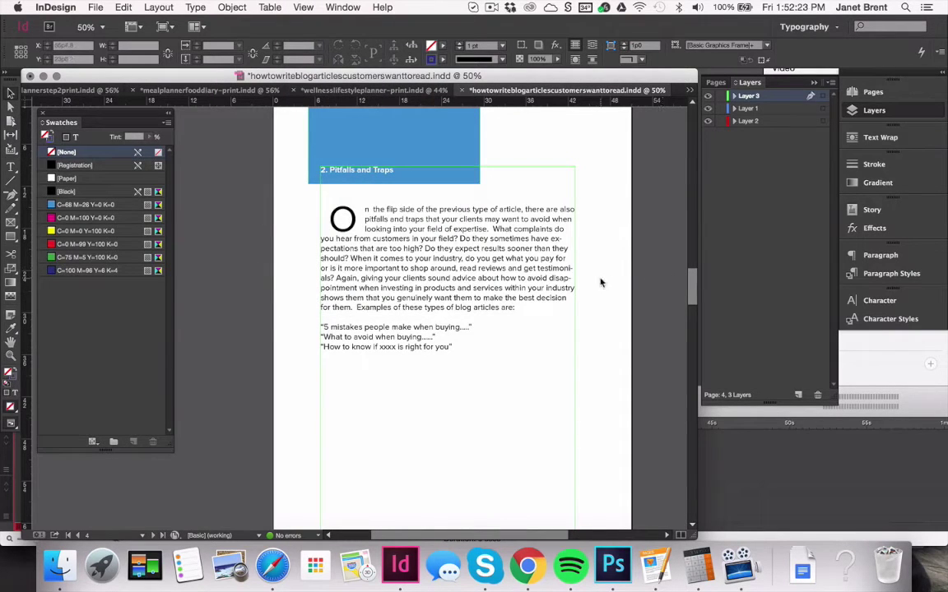
{"action": "left_click", "coordinate": [721, 97]}
- On Layer 1, draw a rectangle about 6p0.6 by 4p3.6 behind the drop cap O, filled with red C=0 M=99 Y=100 K=0
{"action": "left_click", "coordinate": [10, 238]}
{"action": "left_click_drag", "start_coordinate": [13, 239], "coordinate": [38, 241]}
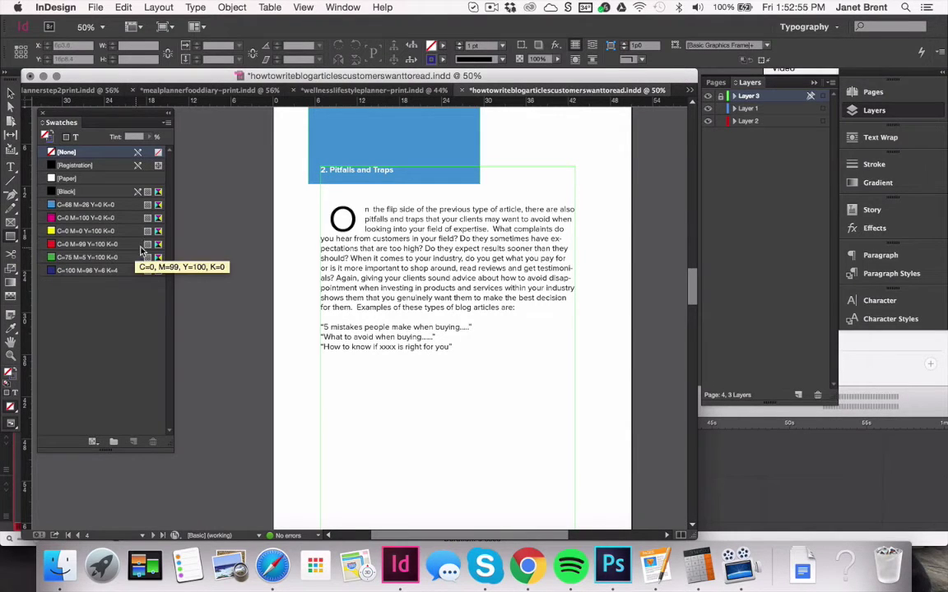
{"action": "left_click", "coordinate": [751, 109]}
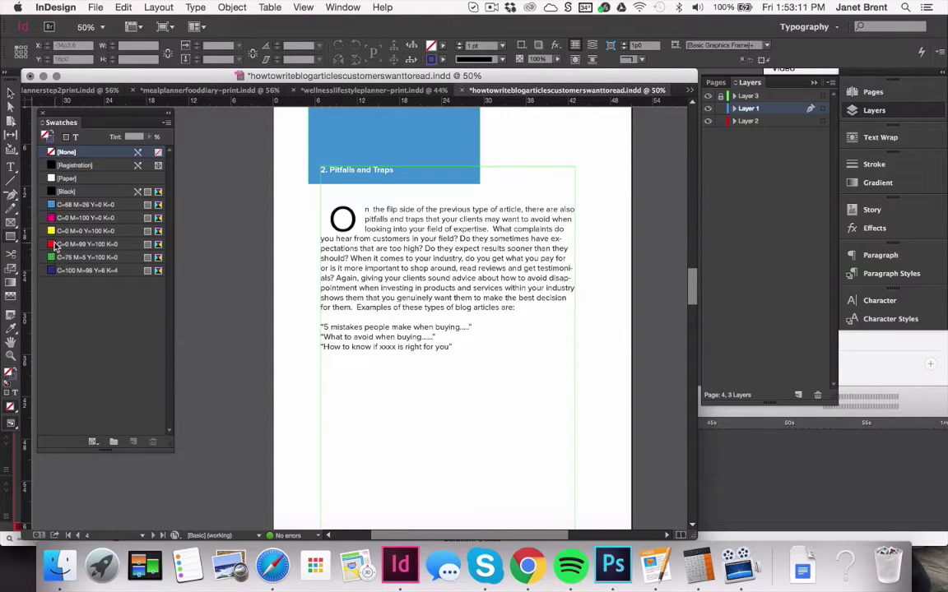
{"action": "left_click", "coordinate": [53, 247]}
{"action": "scroll", "coordinate": [216, 274], "scroll_direction": "up", "scroll_amount": 10}
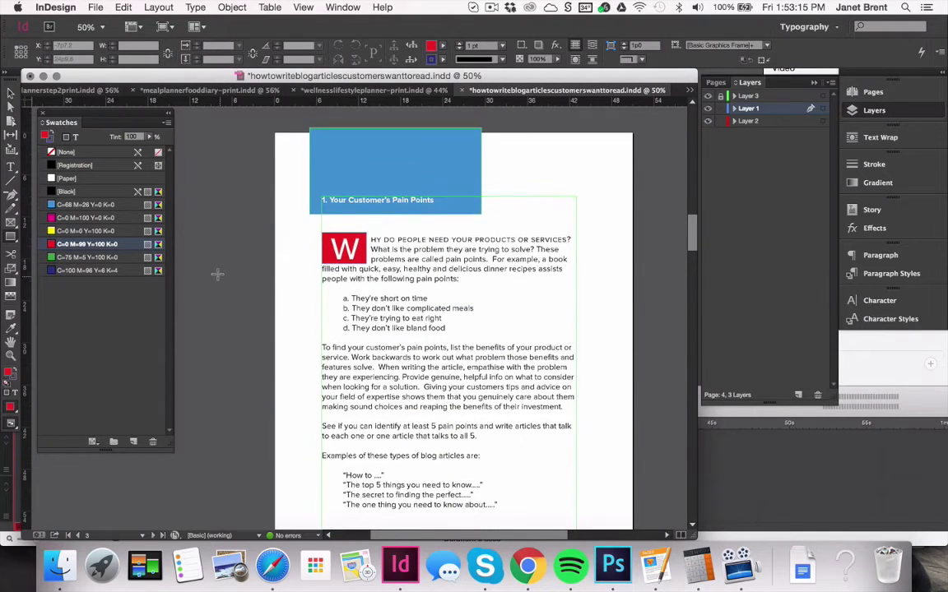
{"action": "scroll", "coordinate": [217, 274], "scroll_direction": "down", "scroll_amount": 3}
{"action": "scroll", "coordinate": [218, 274], "scroll_direction": "up", "scroll_amount": 3}
{"action": "scroll", "coordinate": [218, 274], "scroll_direction": "down", "scroll_amount": 9}
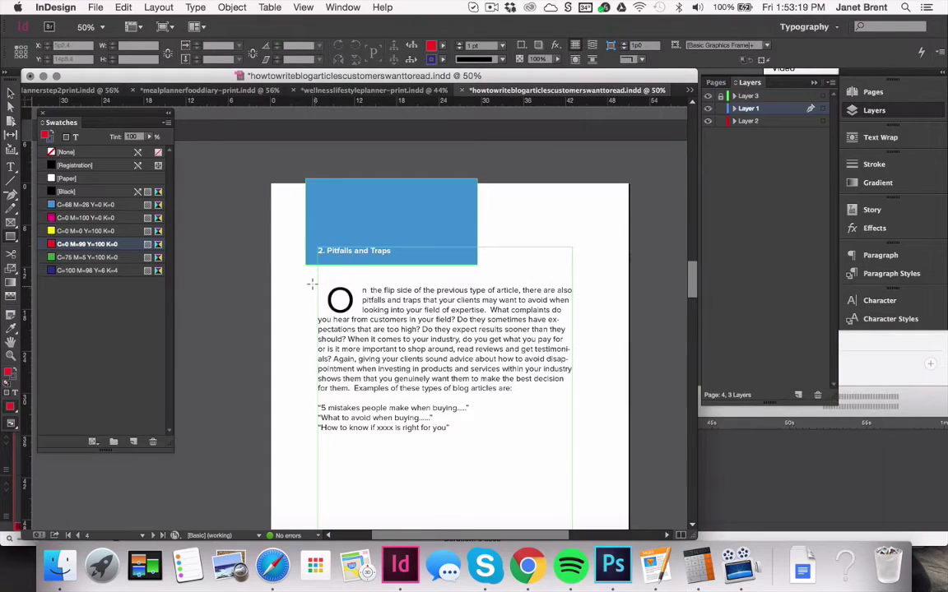
{"action": "mouse_move", "coordinate": [317, 285]}
{"action": "left_mouse_down"}
{"action": "mouse_move", "coordinate": [304, 299]}
{"action": "mouse_move", "coordinate": [360, 315]}
{"action": "left_mouse_up"}
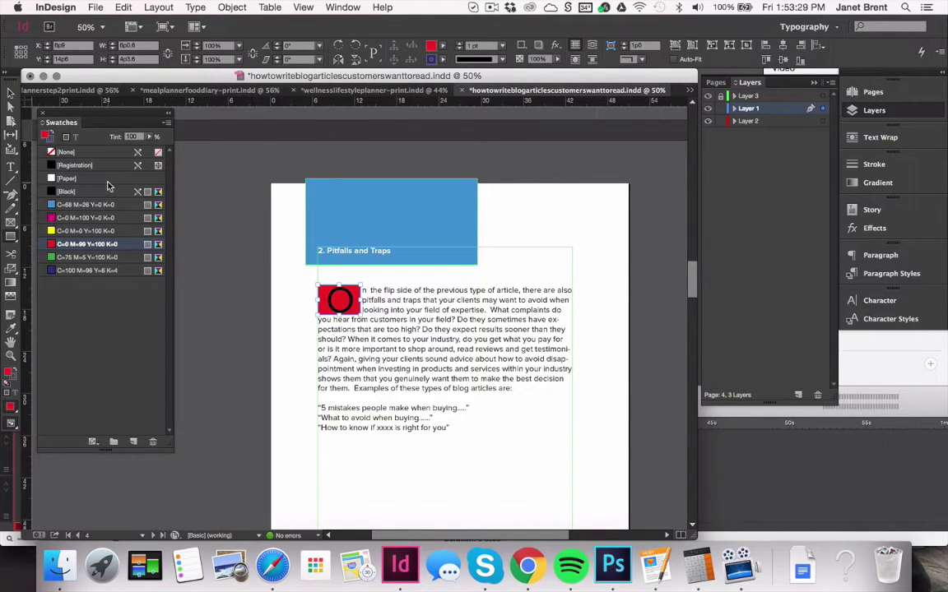
{"action": "left_click", "coordinate": [177, 238]}
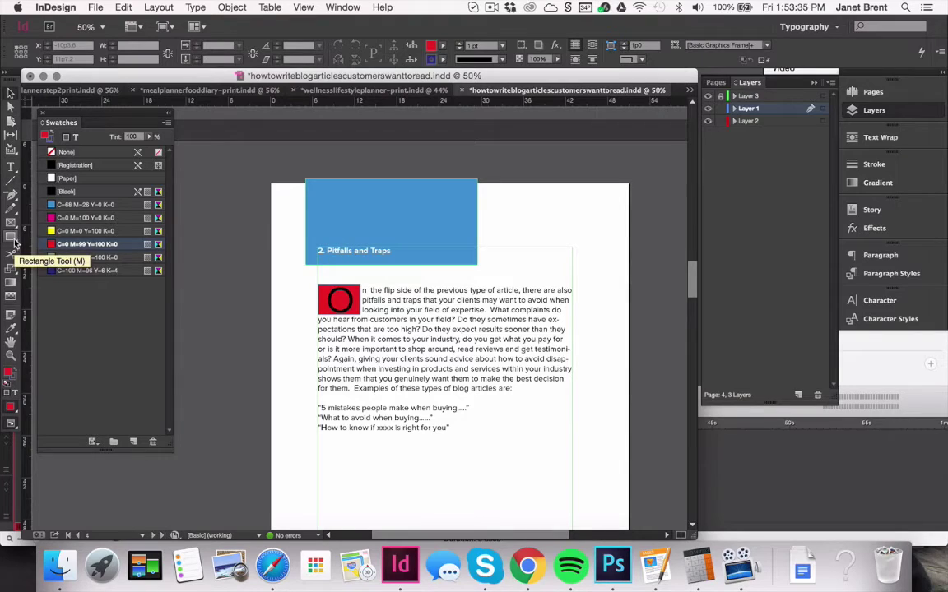
- Draw a second red rectangle about 4p9.6 by 4p8.4 in the page margin beside the drop cap and deselect it
{"action": "left_click", "coordinate": [322, 290]}
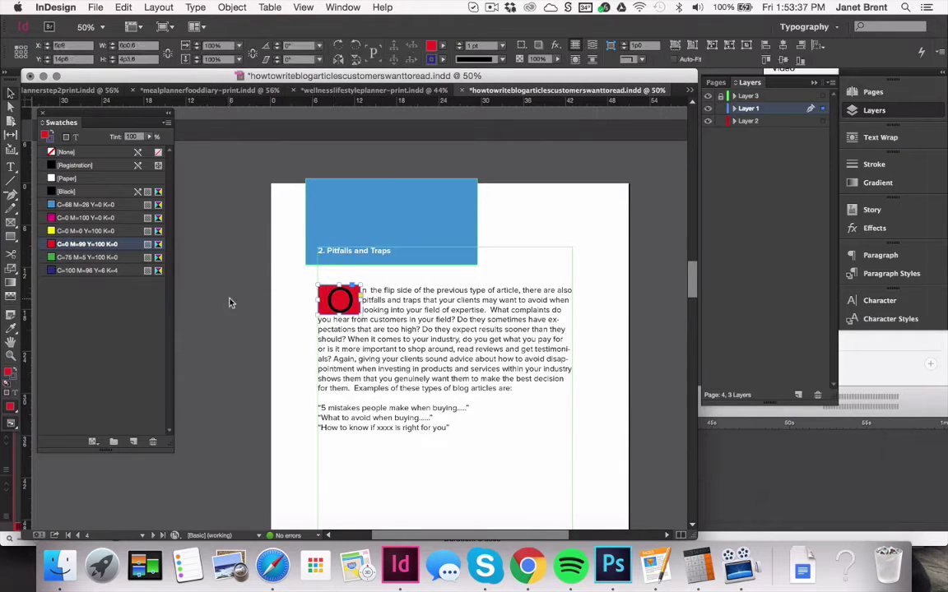
{"action": "left_click", "coordinate": [10, 221]}
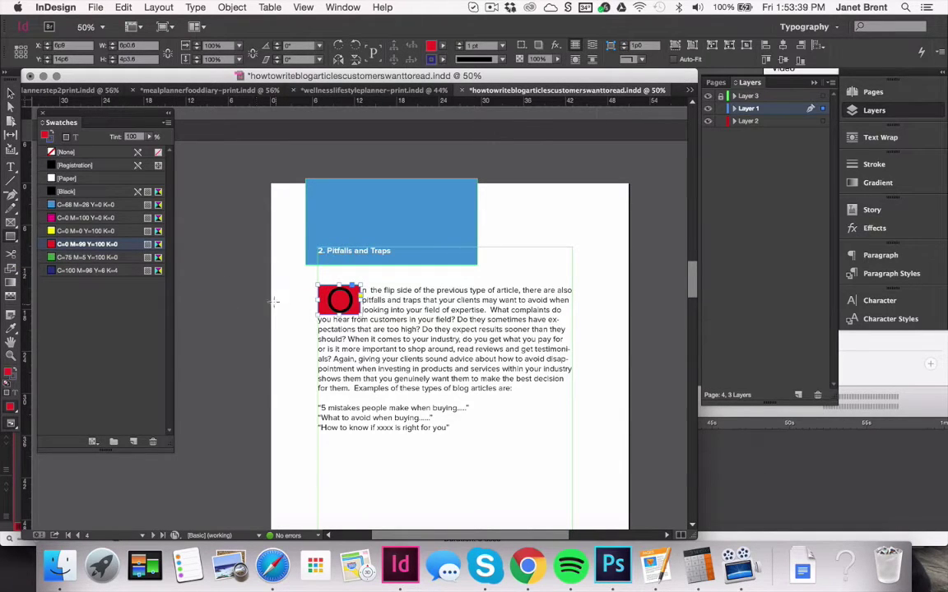
{"action": "mouse_move", "coordinate": [279, 295]}
{"action": "left_mouse_down"}
{"action": "mouse_move", "coordinate": [270, 328]}
{"action": "mouse_move", "coordinate": [314, 328]}
{"action": "left_mouse_up"}
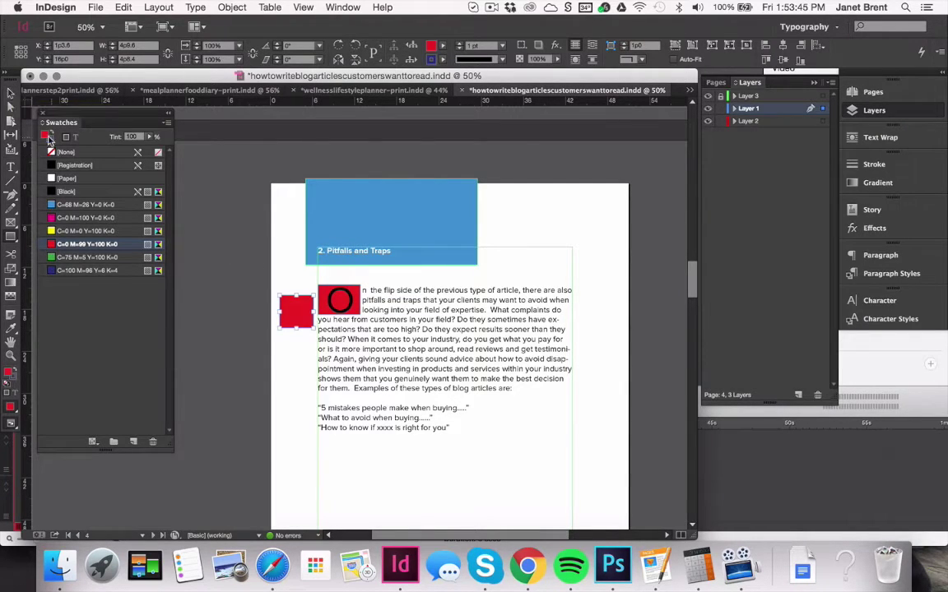
{"action": "left_click", "coordinate": [10, 93]}
{"action": "left_click", "coordinate": [195, 313]}
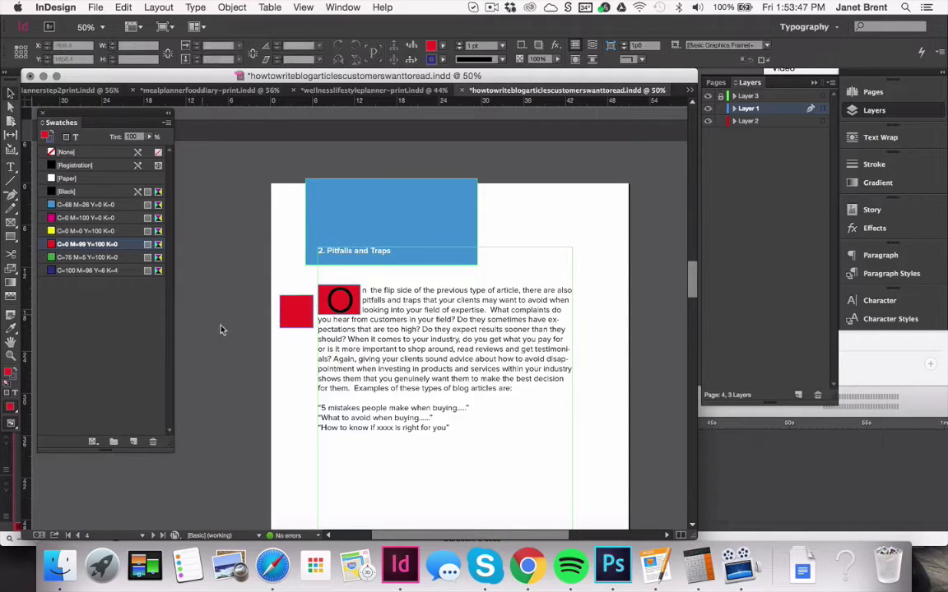
- Select the red rectangle in the margin and make its stroke the active colour attribute
{"action": "left_click", "coordinate": [284, 308]}
{"action": "left_click", "coordinate": [14, 381]}
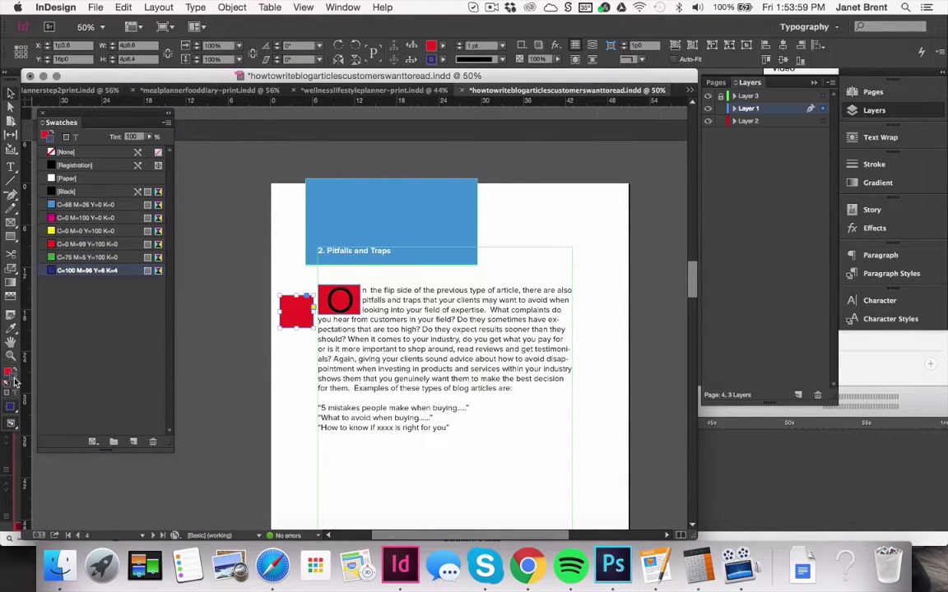
{"action": "left_click", "coordinate": [8, 376]}
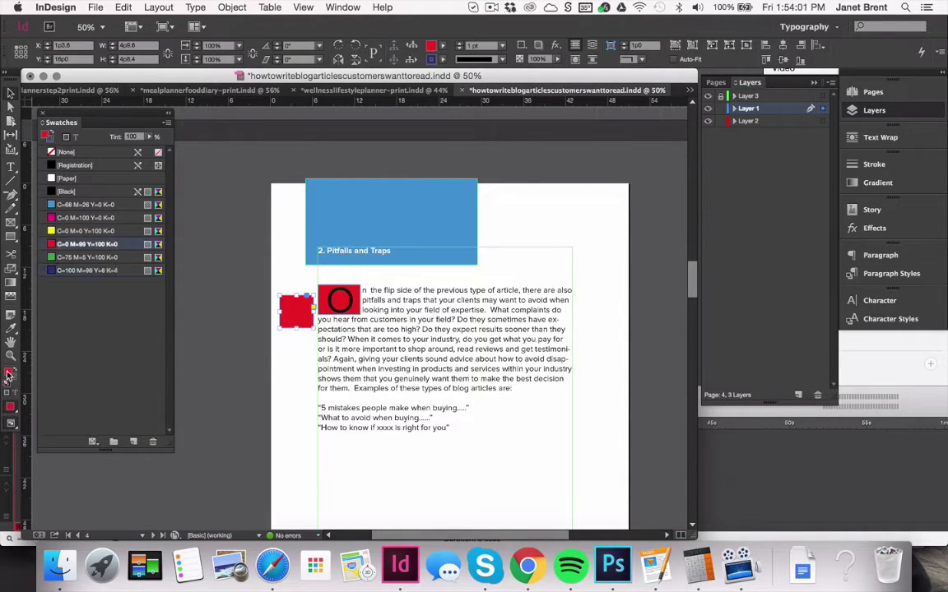
{"action": "left_click", "coordinate": [15, 381]}
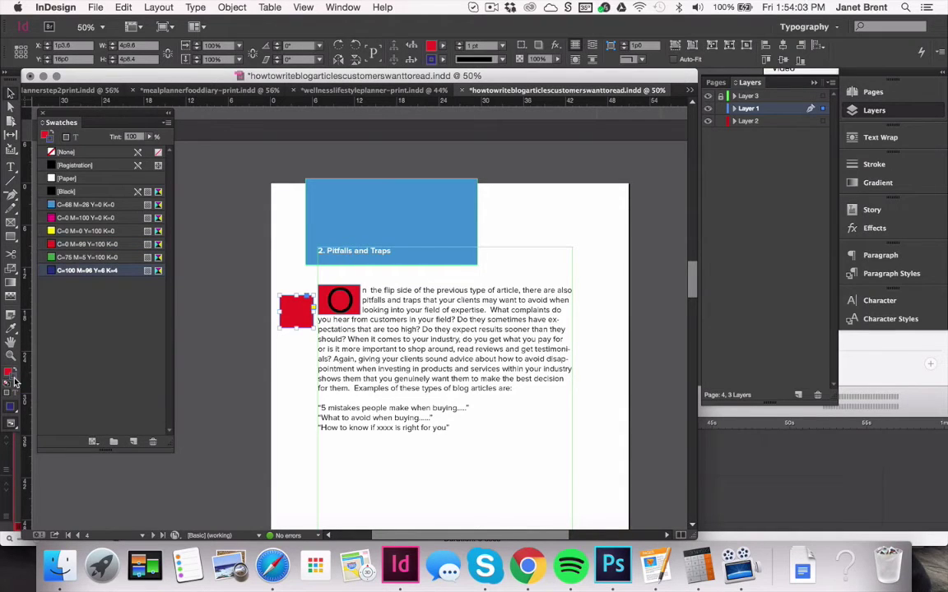
- Remove the stroke from the red rectangle in the page margin by setting it to None
{"action": "left_click", "coordinate": [8, 376]}
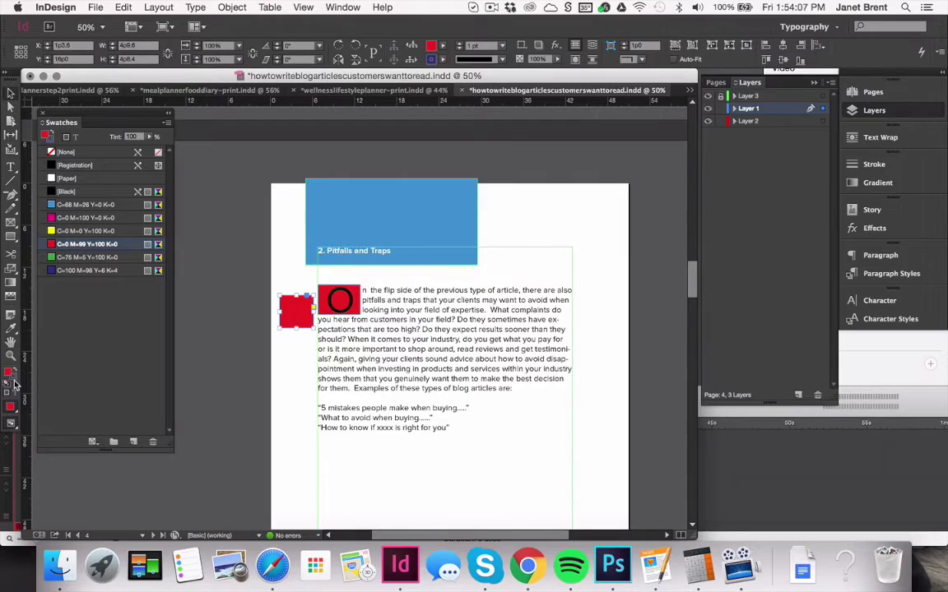
{"action": "left_click", "coordinate": [14, 382]}
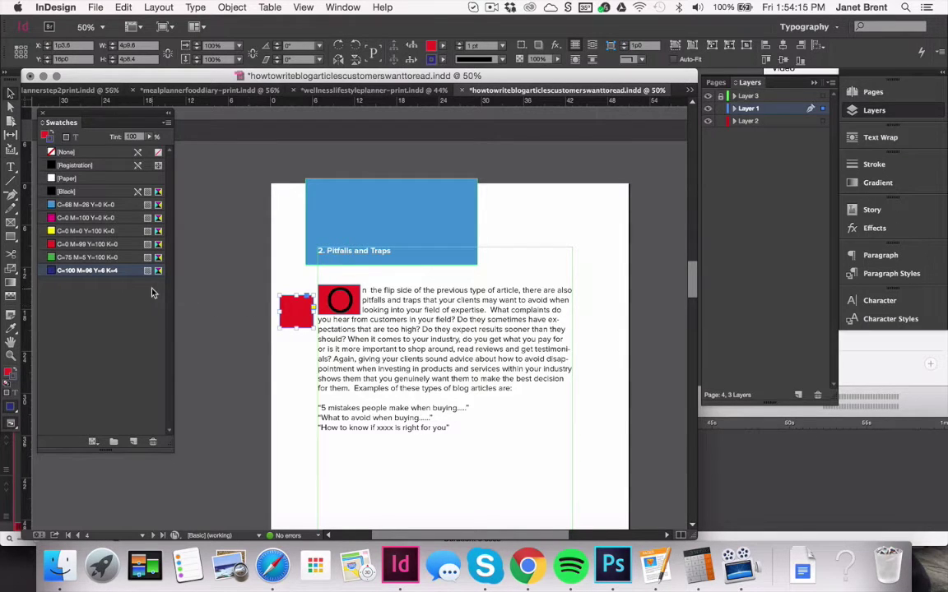
{"action": "left_click", "coordinate": [70, 157]}
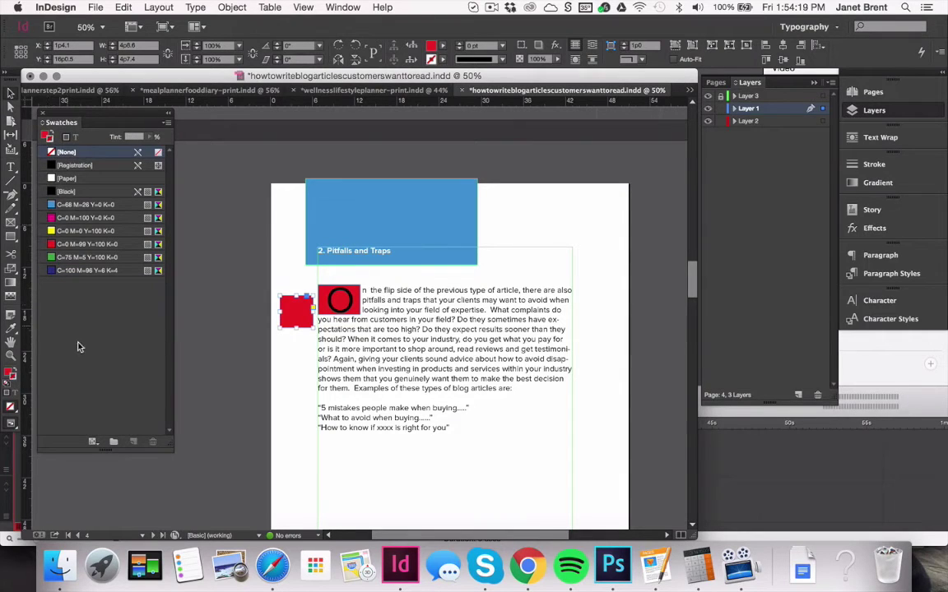
{"action": "left_click", "coordinate": [7, 373]}
{"action": "key", "text": "x"}
{"action": "key", "text": "x"}
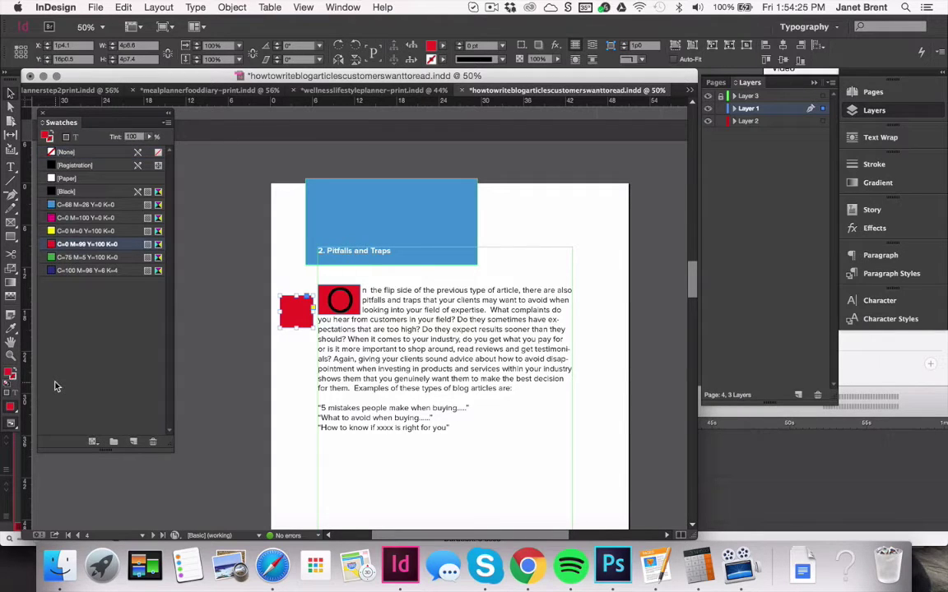
{"action": "key", "text": "x"}
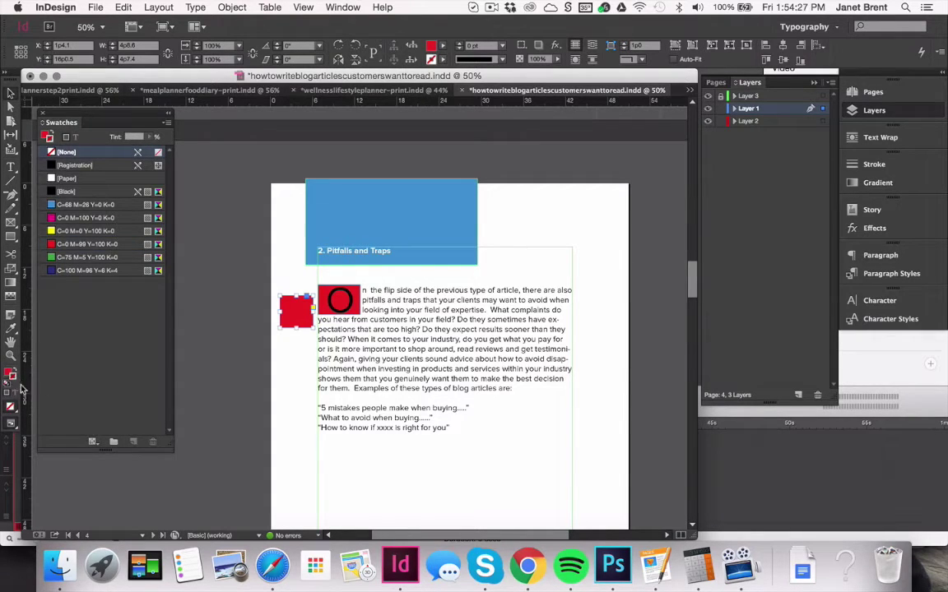
{"action": "key", "text": "x"}
{"action": "key", "text": "x"}
{"action": "left_click", "coordinate": [289, 372]}
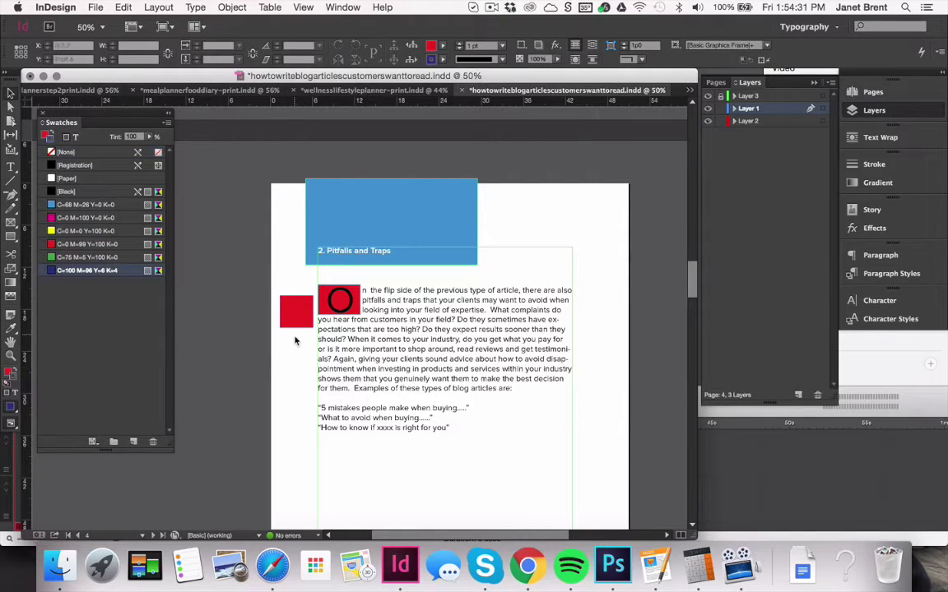
{"action": "left_click", "coordinate": [293, 301]}
{"action": "left_click", "coordinate": [244, 363]}
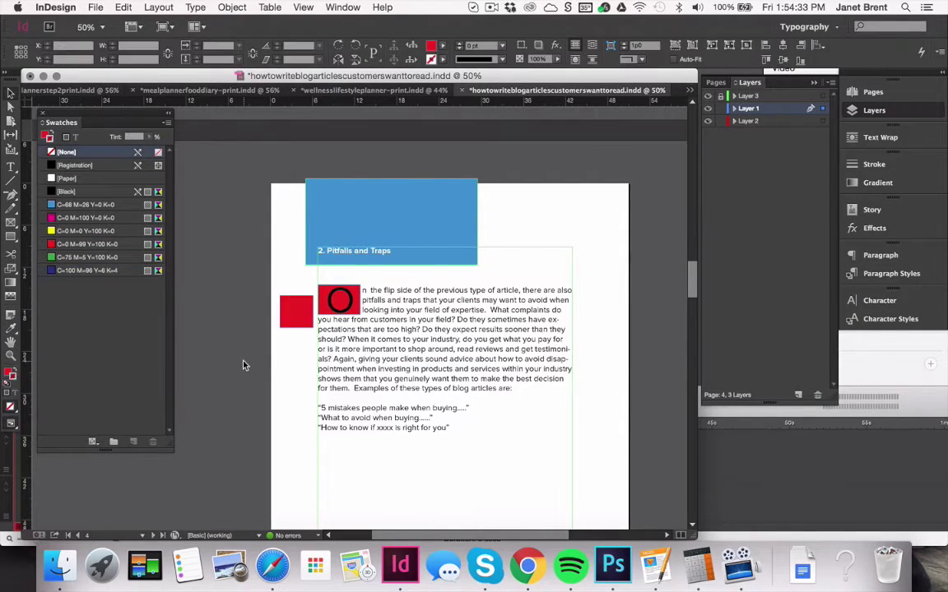
{"action": "left_click", "coordinate": [303, 312]}
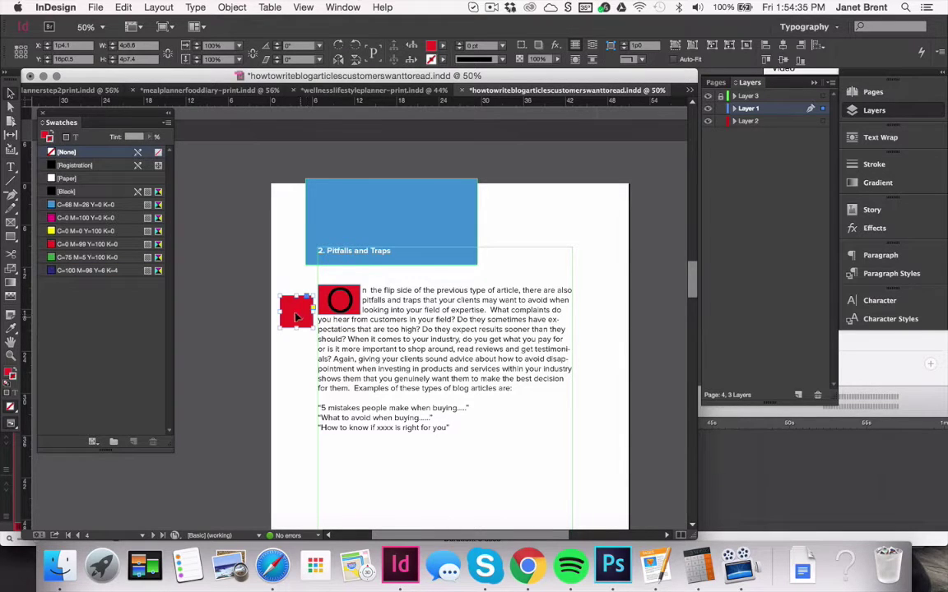
- Set the stroke of the red box behind the drop cap O to None and delete the red rectangle in the margin
{"action": "left_click", "coordinate": [339, 298]}
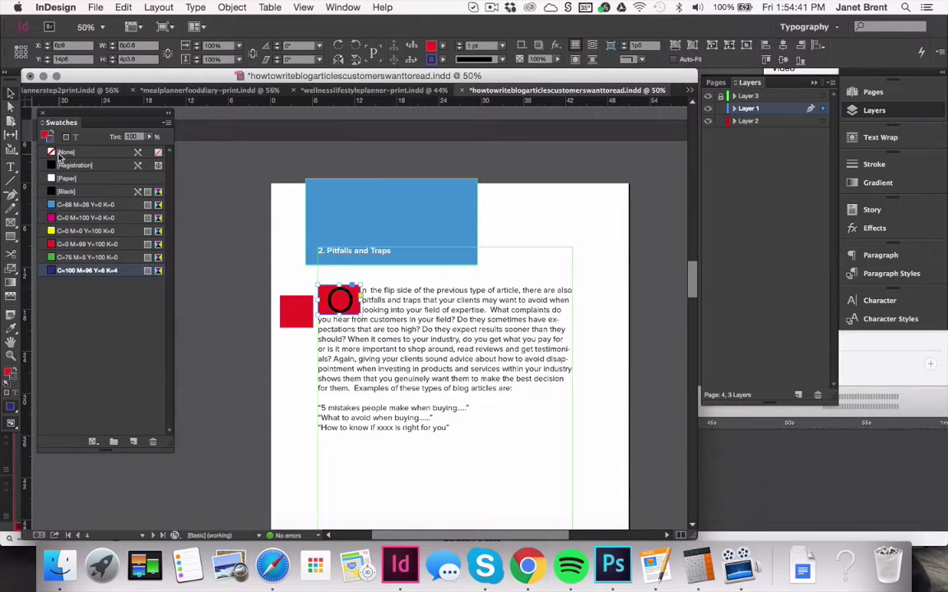
{"action": "left_click", "coordinate": [59, 154]}
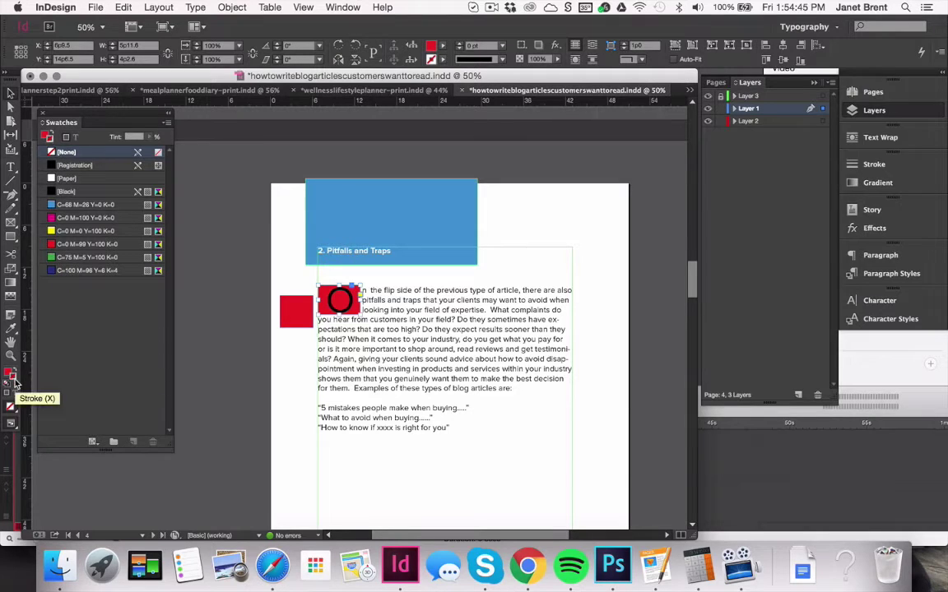
{"action": "left_click", "coordinate": [293, 310]}
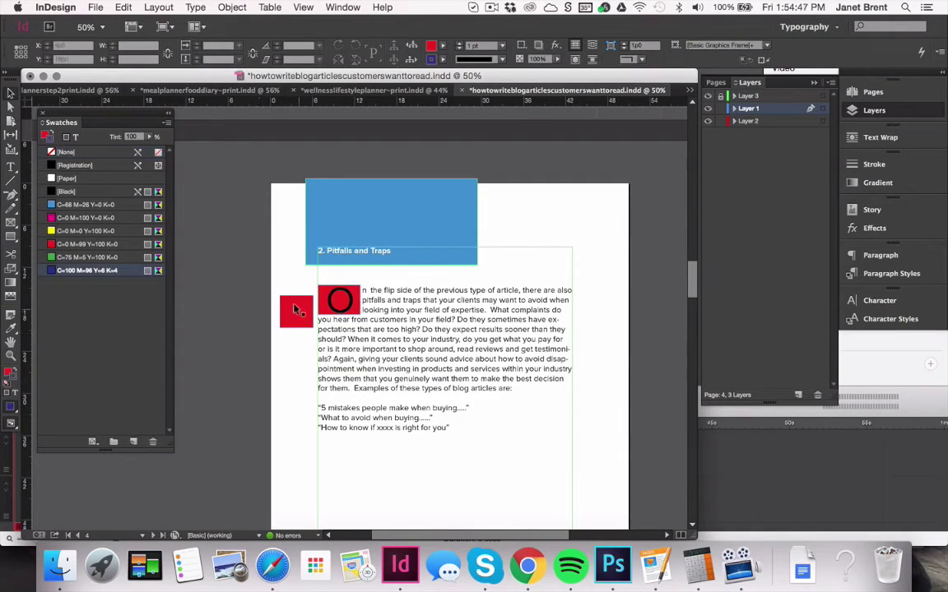
{"action": "key", "text": "Delete"}
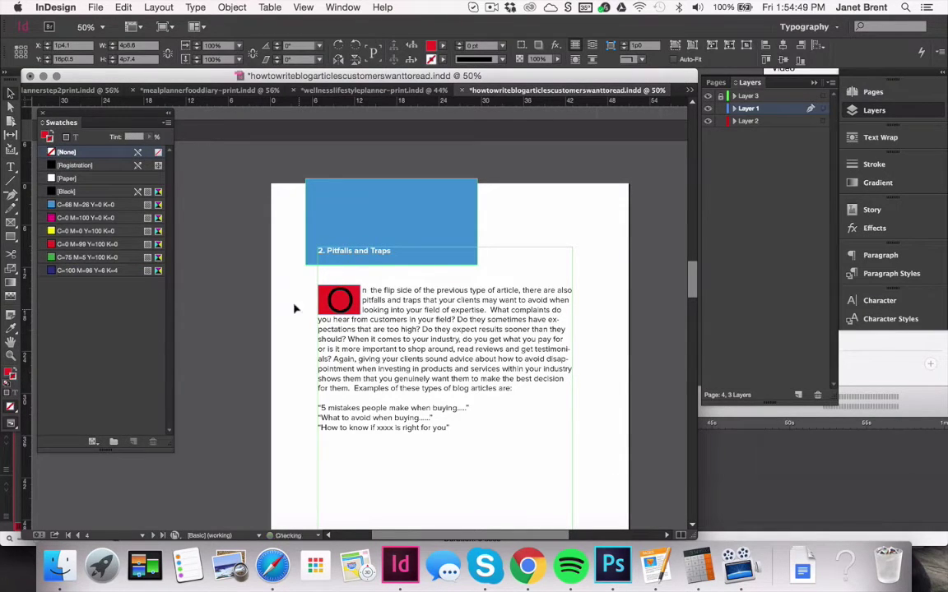
- Extend the upper edge of the red box slightly upward above the drop cap O and deselect the box
{"action": "left_click", "coordinate": [350, 296]}
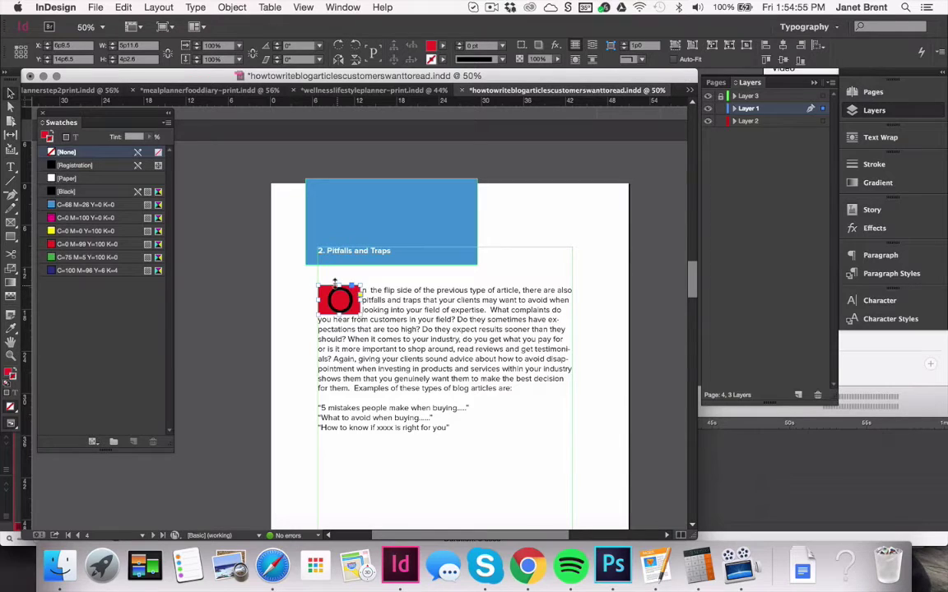
{"action": "left_click_drag", "start_coordinate": [335, 284], "coordinate": [319, 288]}
{"action": "left_click", "coordinate": [284, 294]}
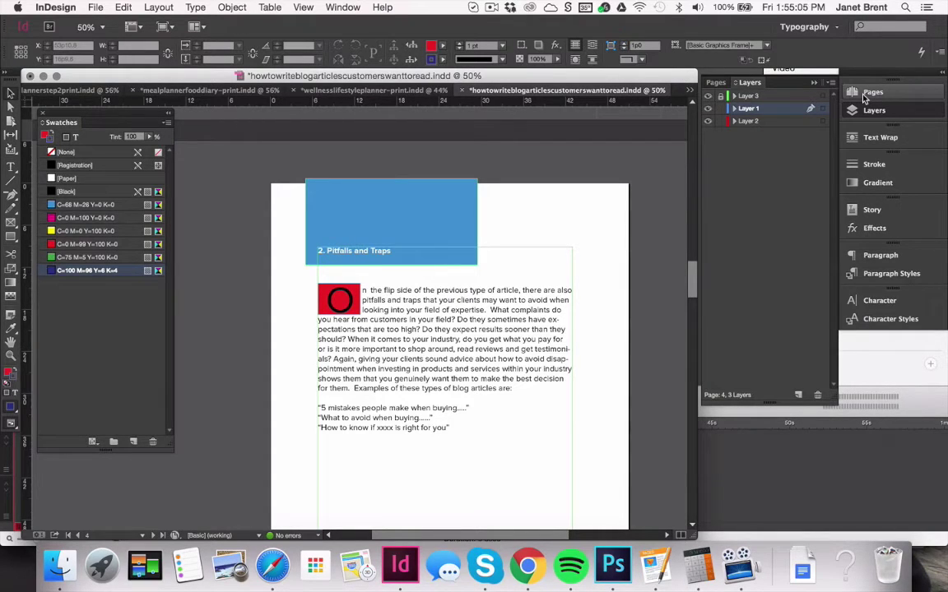
- Lock Layer 1, unlock Layer 3 and select the drop cap letter O in the text
{"action": "left_click", "coordinate": [721, 109]}
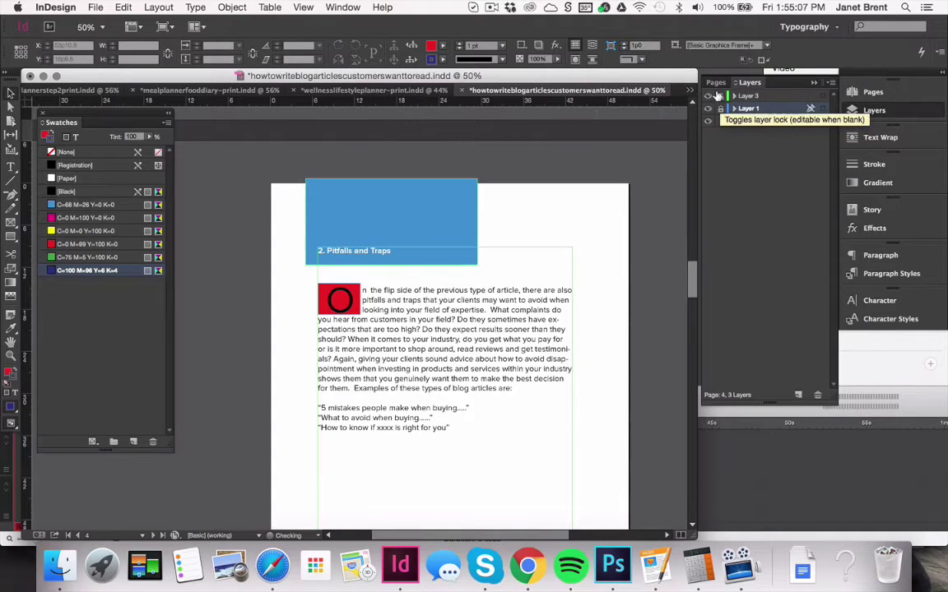
{"action": "left_click", "coordinate": [340, 300]}
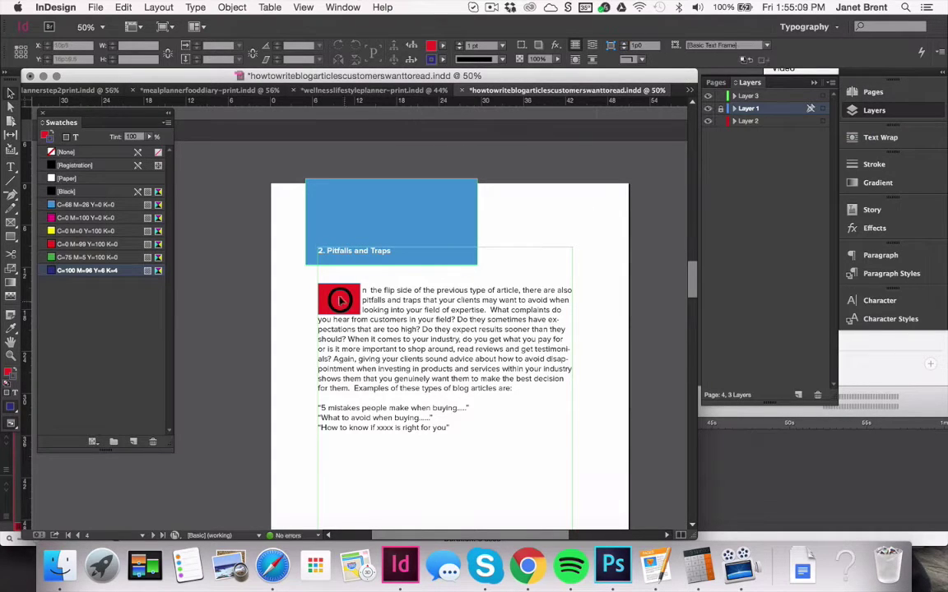
{"action": "double_click", "coordinate": [340, 301]}
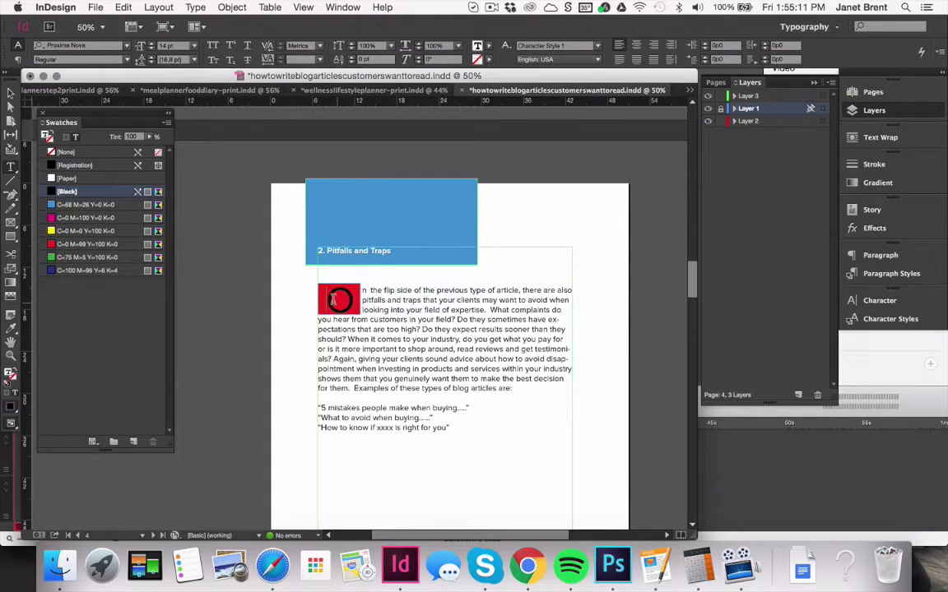
{"action": "mouse_move", "coordinate": [352, 301]}
{"action": "left_mouse_down"}
{"action": "mouse_move", "coordinate": [328, 298]}
{"action": "mouse_move", "coordinate": [339, 298]}
{"action": "left_mouse_up"}
{"action": "left_click", "coordinate": [325, 298]}
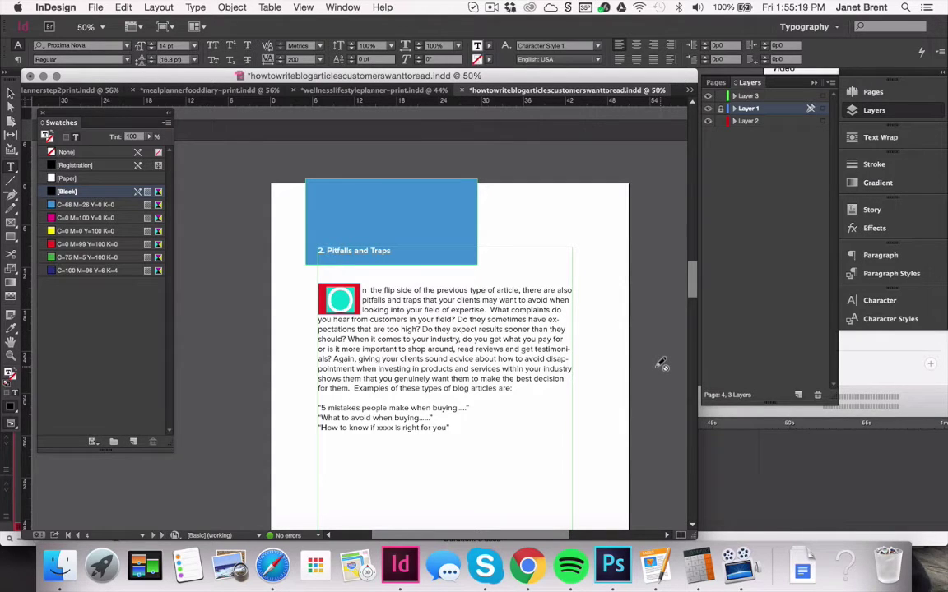
- Colour the drop cap O with the [Paper] swatch, using the previous chapter's boxed W as reference, and leave text editing
{"action": "scroll", "coordinate": [618, 323], "scroll_direction": "up", "scroll_amount": 10}
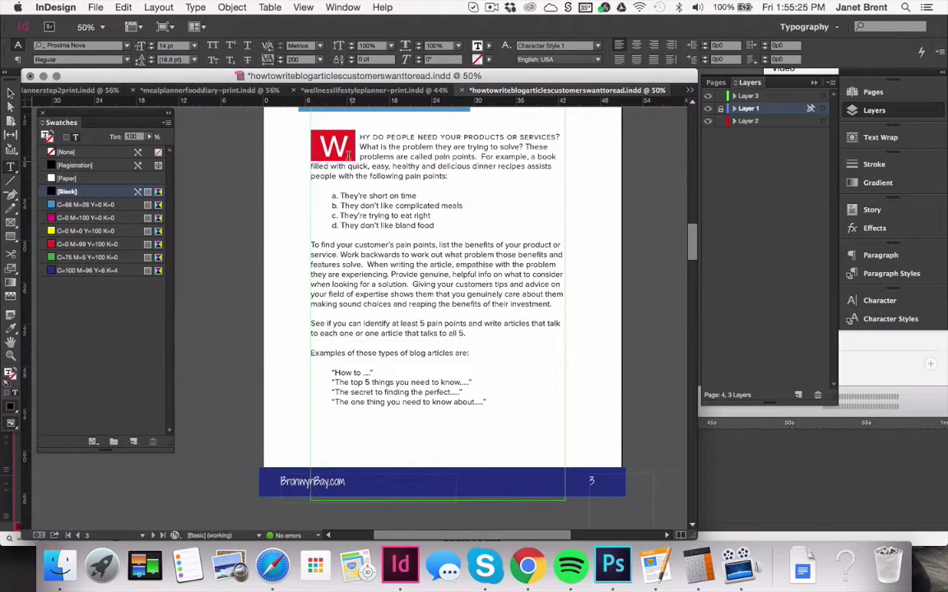
{"action": "scroll", "coordinate": [485, 365], "scroll_direction": "down", "scroll_amount": 1}
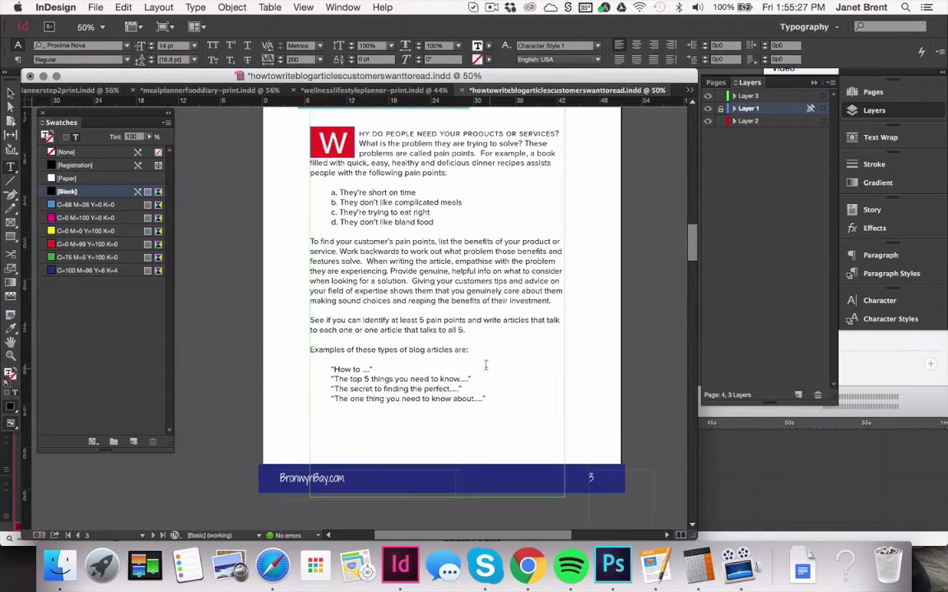
{"action": "scroll", "coordinate": [485, 365], "scroll_direction": "down", "scroll_amount": 10}
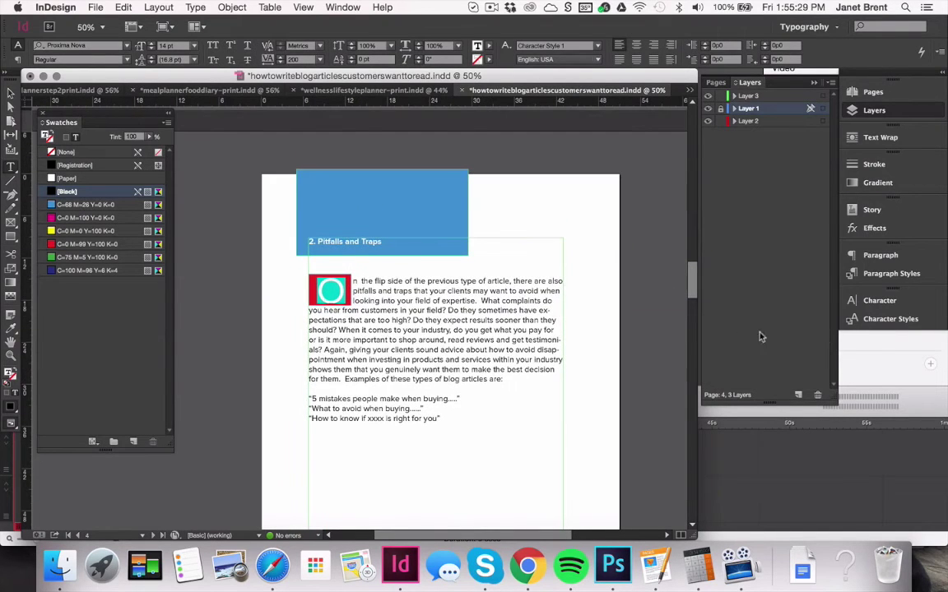
{"action": "left_click", "coordinate": [889, 319]}
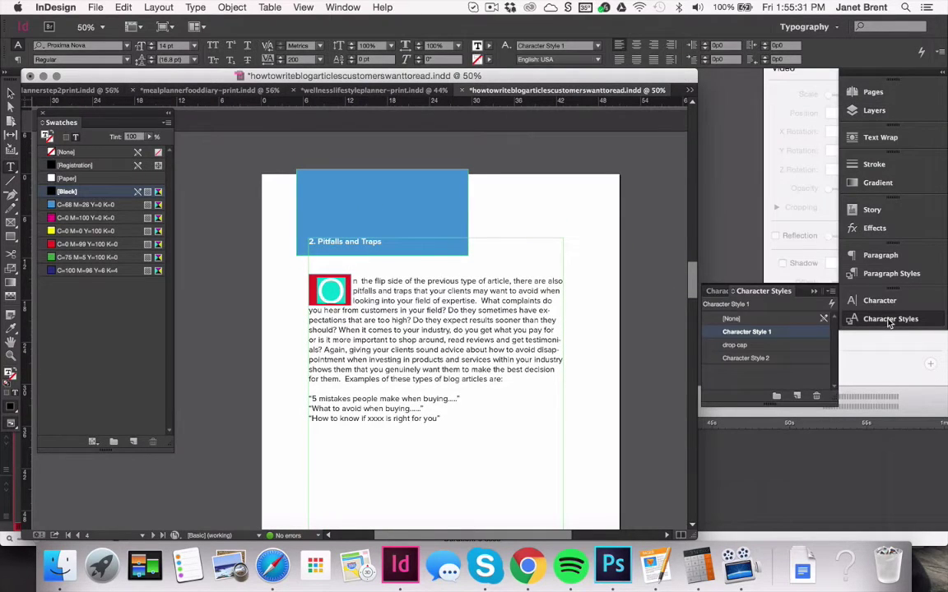
{"action": "left_click", "coordinate": [888, 321]}
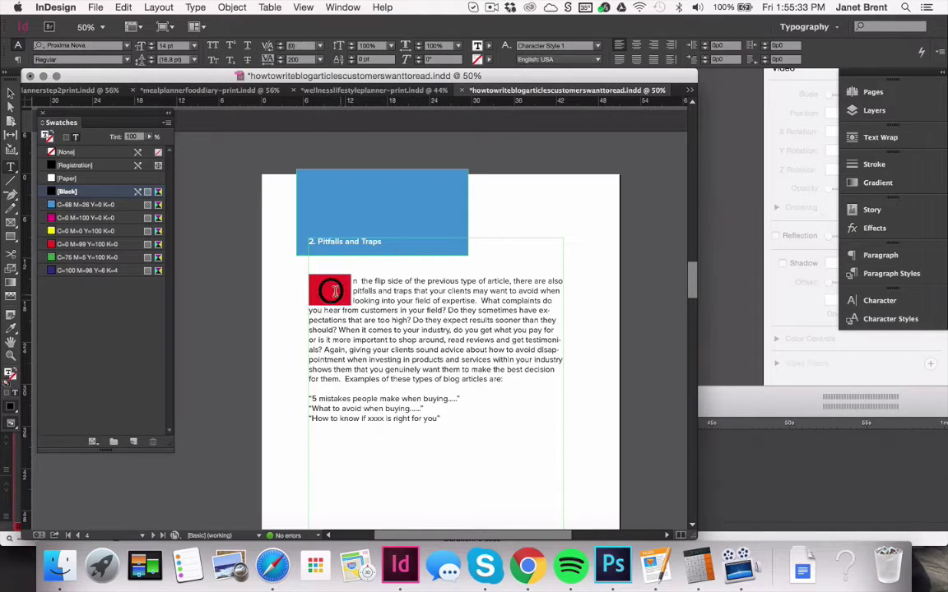
{"action": "mouse_move", "coordinate": [343, 293]}
{"action": "left_mouse_down"}
{"action": "mouse_move", "coordinate": [318, 290]}
{"action": "mouse_move", "coordinate": [332, 284]}
{"action": "left_mouse_up"}
{"action": "left_click", "coordinate": [317, 290]}
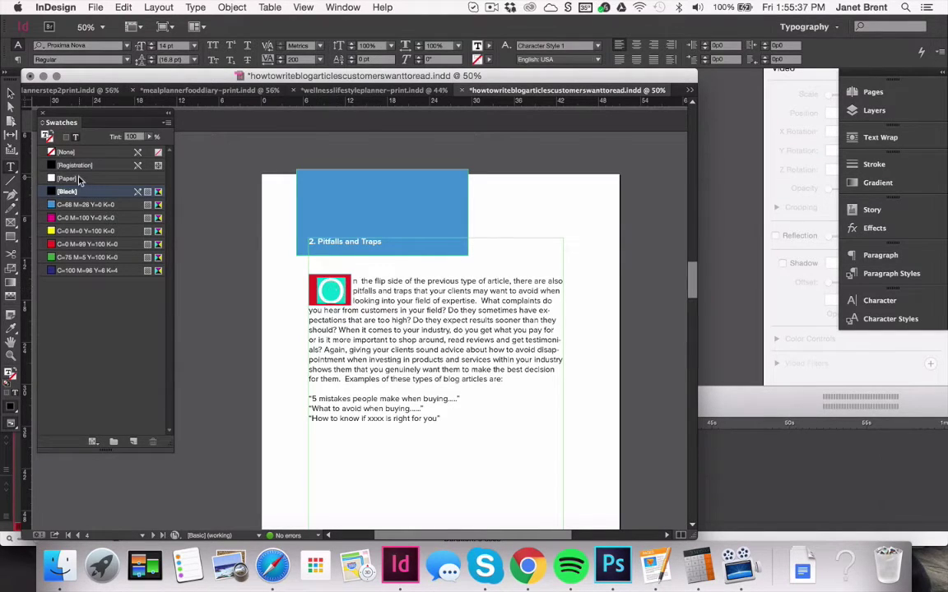
{"action": "left_click", "coordinate": [80, 180]}
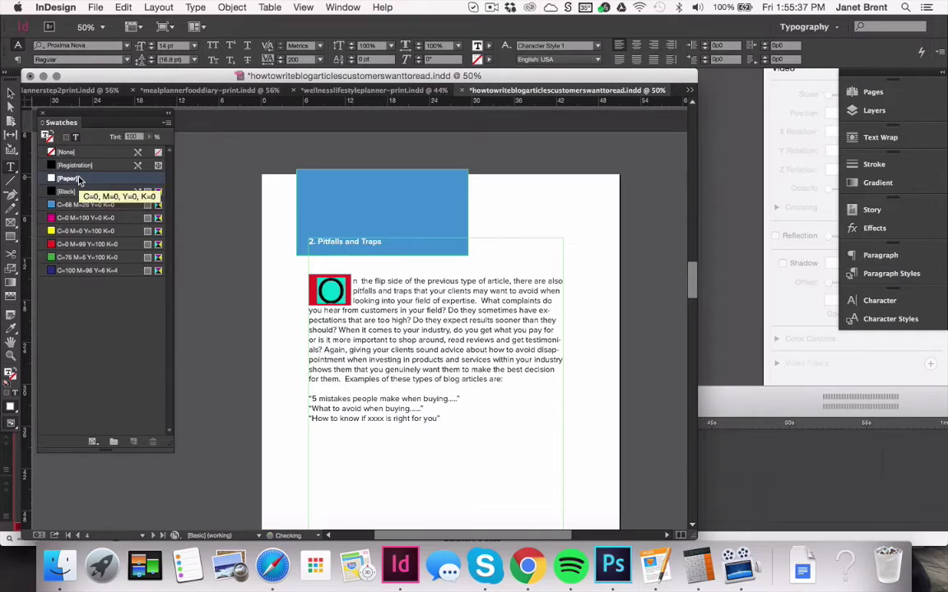
{"action": "left_click", "coordinate": [870, 92]}
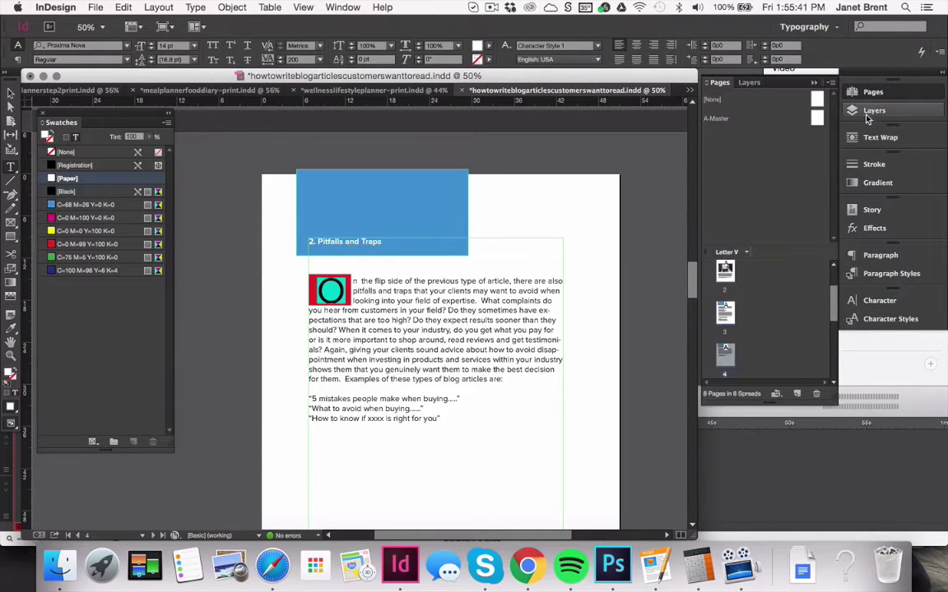
{"action": "left_click", "coordinate": [352, 297]}
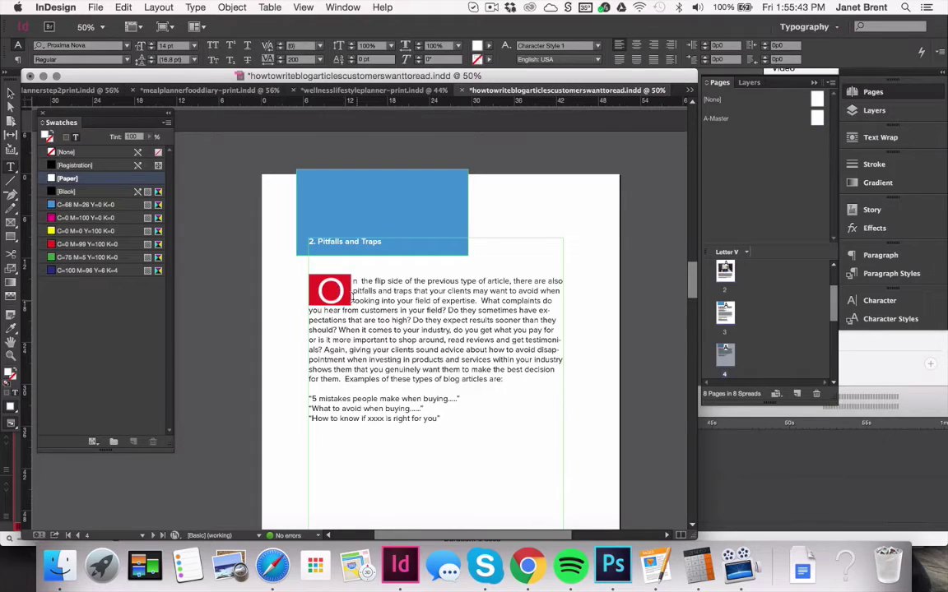
{"action": "left_click", "coordinate": [11, 93]}
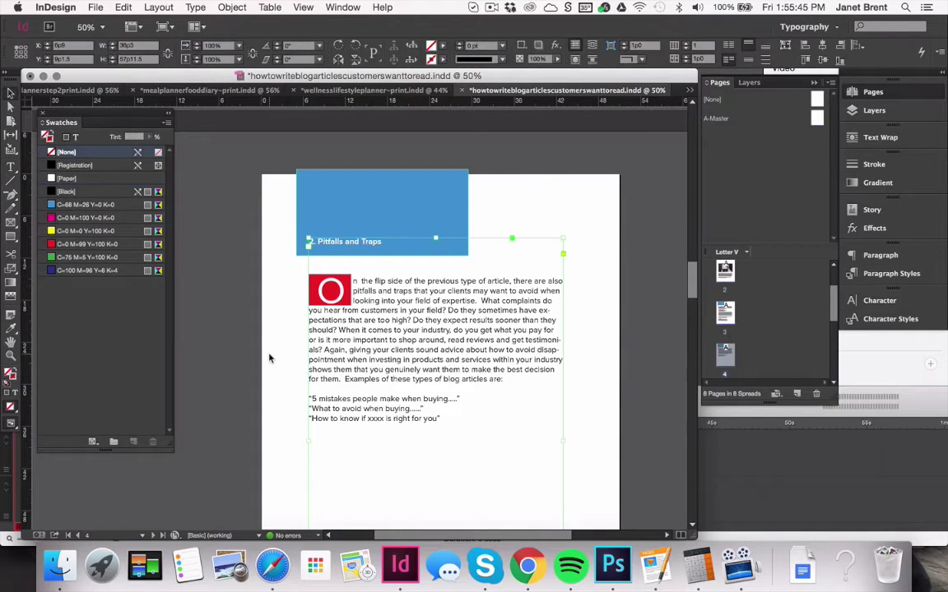
{"action": "left_click", "coordinate": [269, 358]}
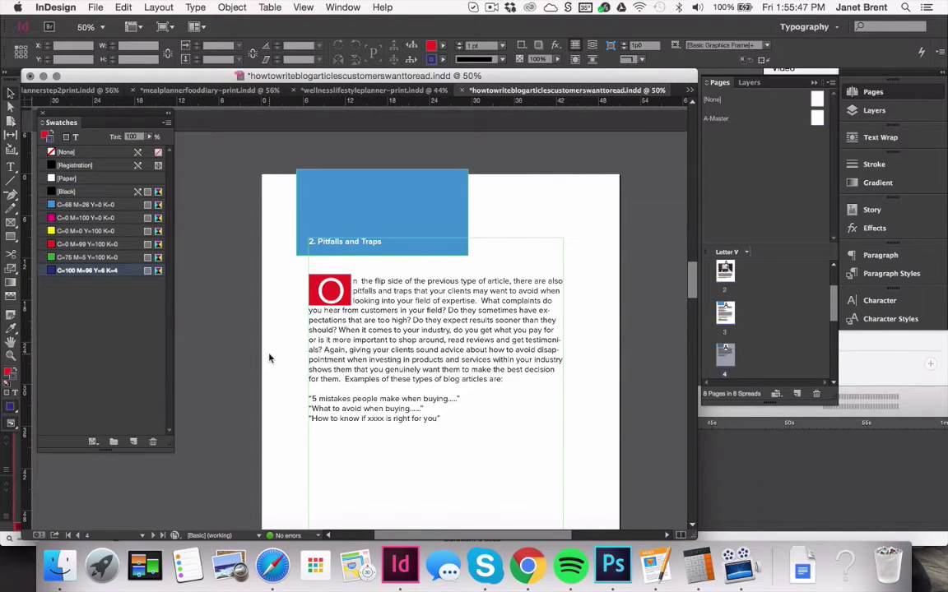
- Replace the drop cap's capital O with a lowercase o in the opening paragraph
{"action": "double_click", "coordinate": [330, 289]}
{"action": "left_click_drag", "start_coordinate": [330, 290], "coordinate": [342, 299]}
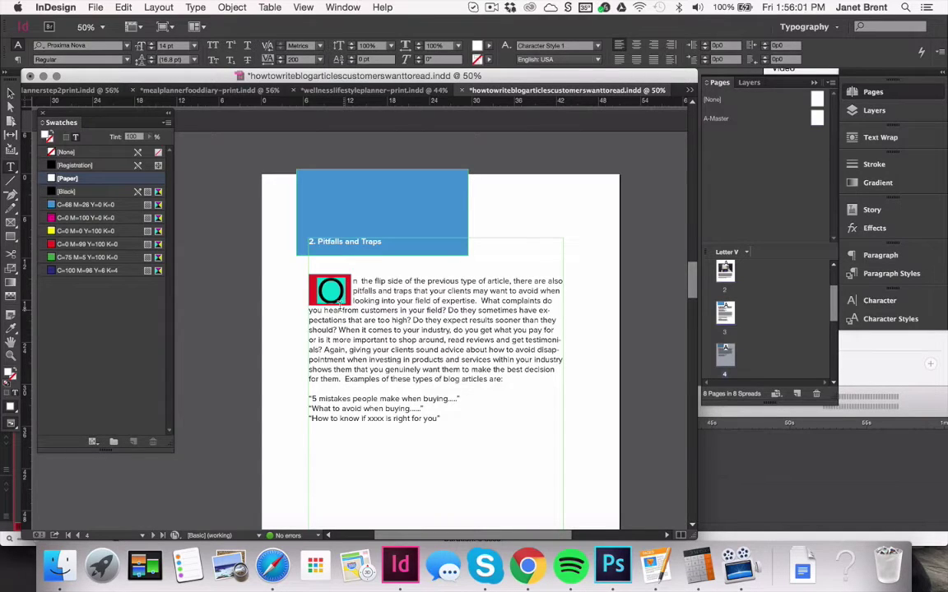
{"action": "left_click", "coordinate": [348, 281]}
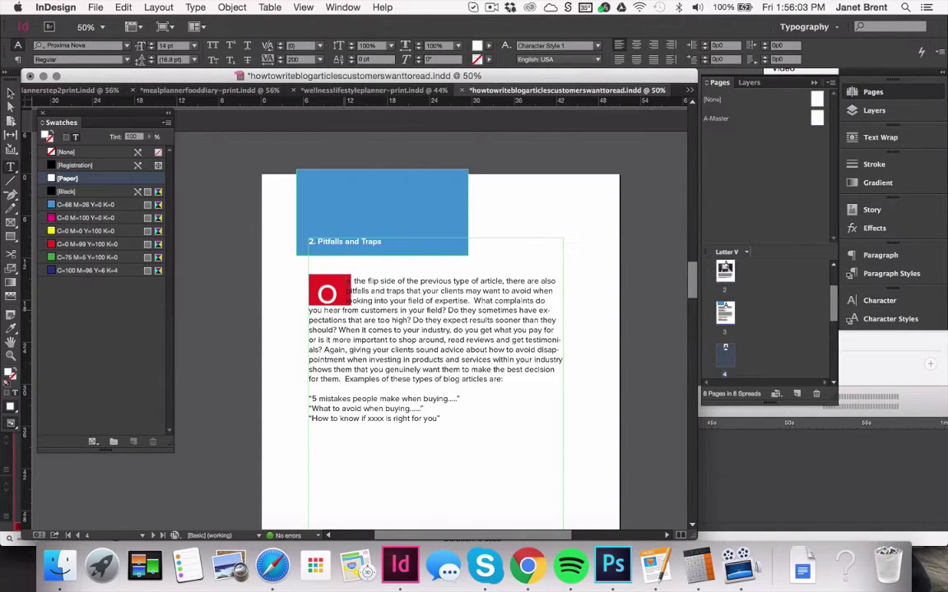
- Apply Small Caps to the lowercase drop cap o and keep the letter selected
{"action": "left_click_drag", "start_coordinate": [330, 291], "coordinate": [318, 291]}
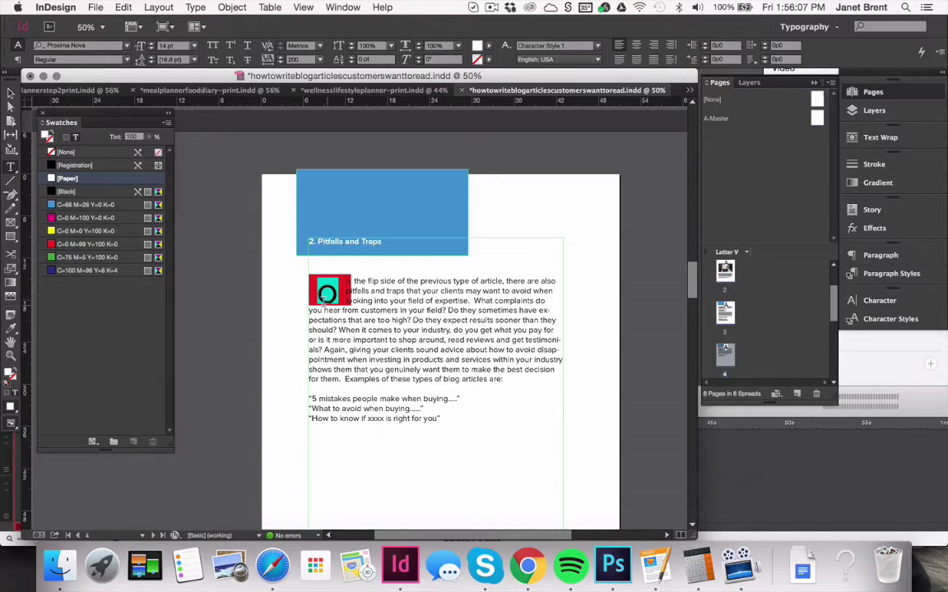
{"action": "left_click", "coordinate": [212, 61]}
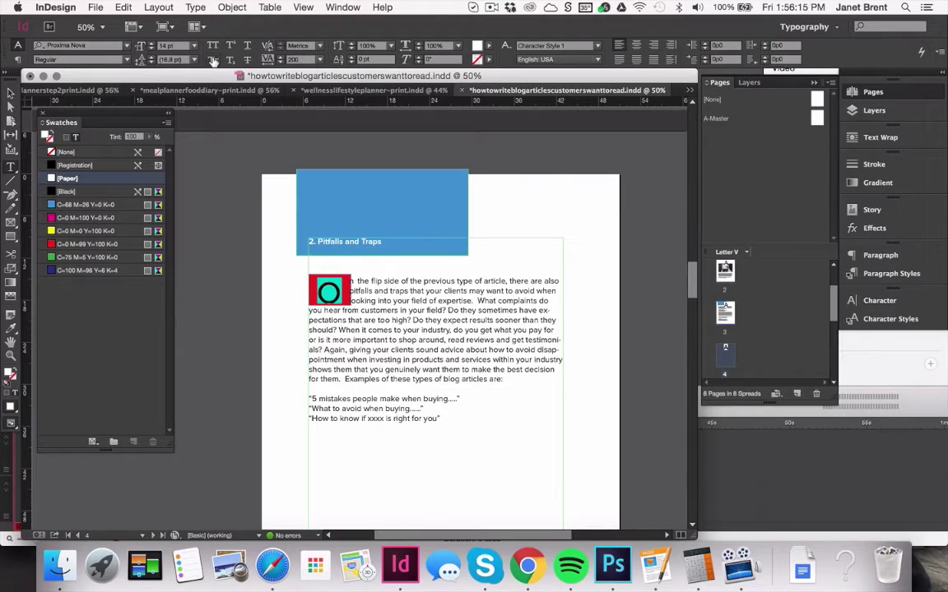
{"action": "left_click", "coordinate": [332, 295]}
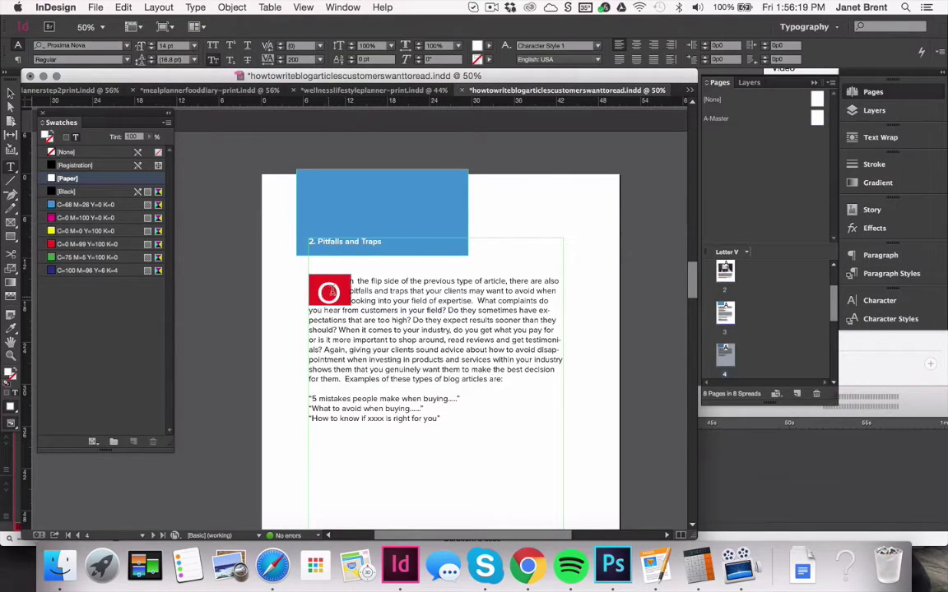
{"action": "left_click_drag", "start_coordinate": [335, 288], "coordinate": [320, 289]}
{"action": "left_click", "coordinate": [336, 302]}
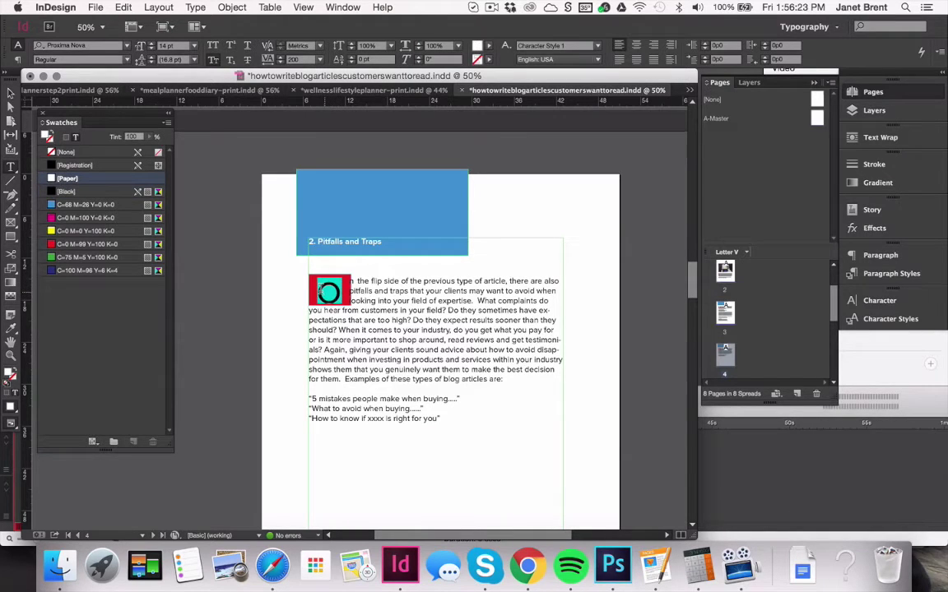
{"action": "left_click", "coordinate": [332, 294]}
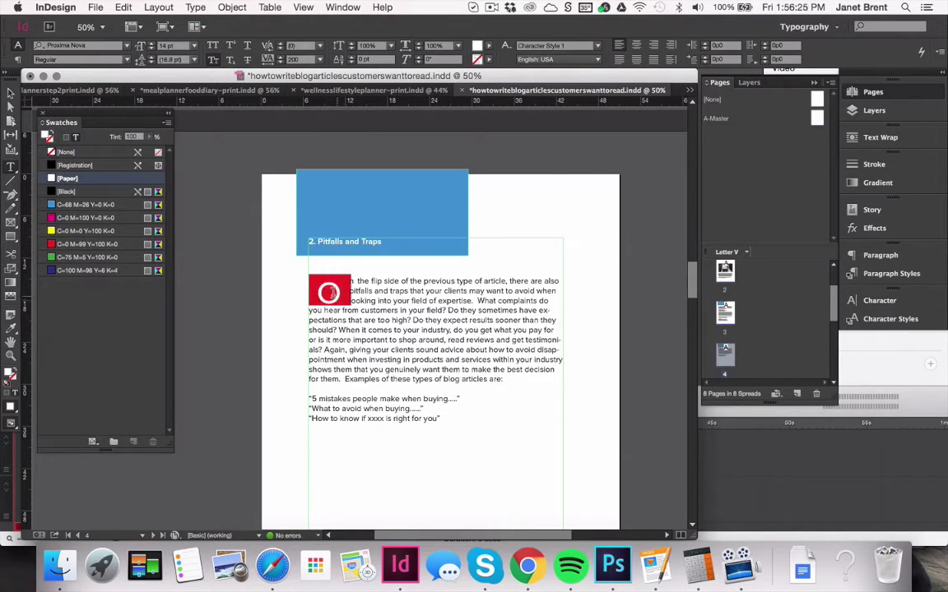
{"action": "left_click_drag", "start_coordinate": [335, 294], "coordinate": [323, 294]}
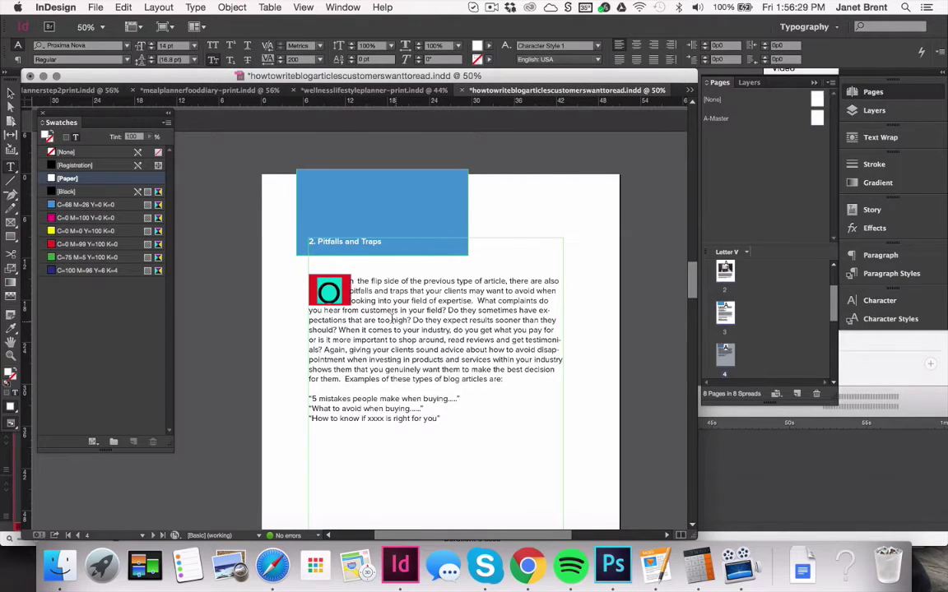
{"action": "left_click", "coordinate": [338, 283]}
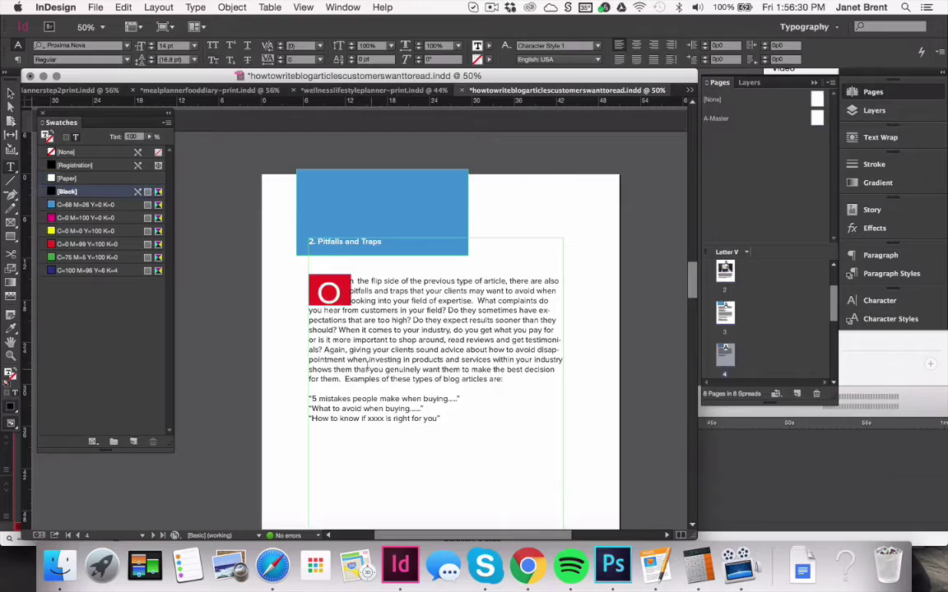
{"action": "mouse_move", "coordinate": [340, 282]}
{"action": "left_mouse_down"}
{"action": "mouse_move", "coordinate": [355, 281]}
{"action": "mouse_move", "coordinate": [339, 278]}
{"action": "left_mouse_up"}
{"action": "left_click", "coordinate": [350, 280]}
{"action": "left_click", "coordinate": [331, 277]}
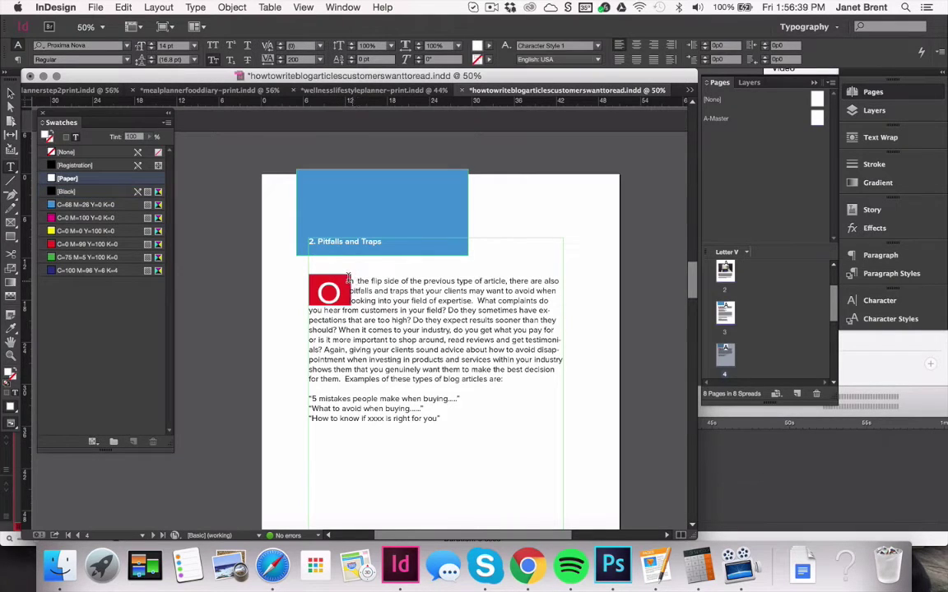
- Set the tracking of the letter n following the drop cap to 300 and undo the accidental deletion of the letter
{"action": "left_click_drag", "start_coordinate": [350, 279], "coordinate": [356, 281]}
{"action": "left_click", "coordinate": [278, 61]}
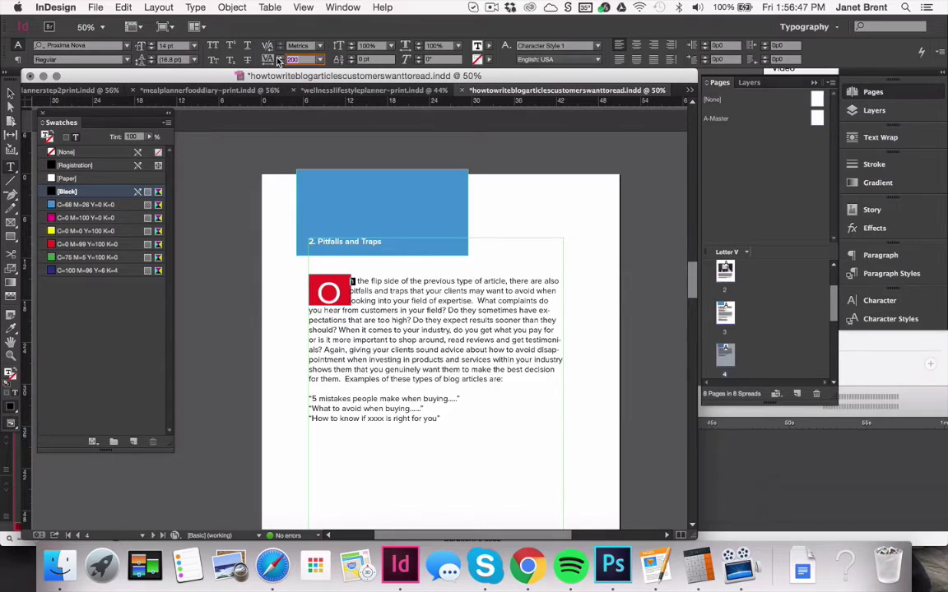
{"action": "type", "text": "300"}
{"action": "key", "text": "Return"}
{"action": "key", "text": "BackSpace"}
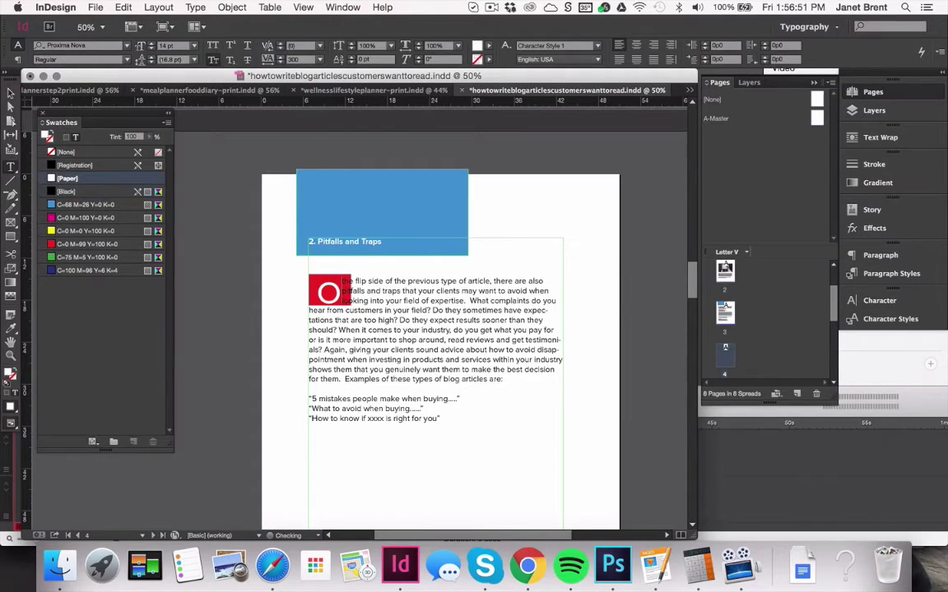
{"action": "key", "text": "ctrl+z"}
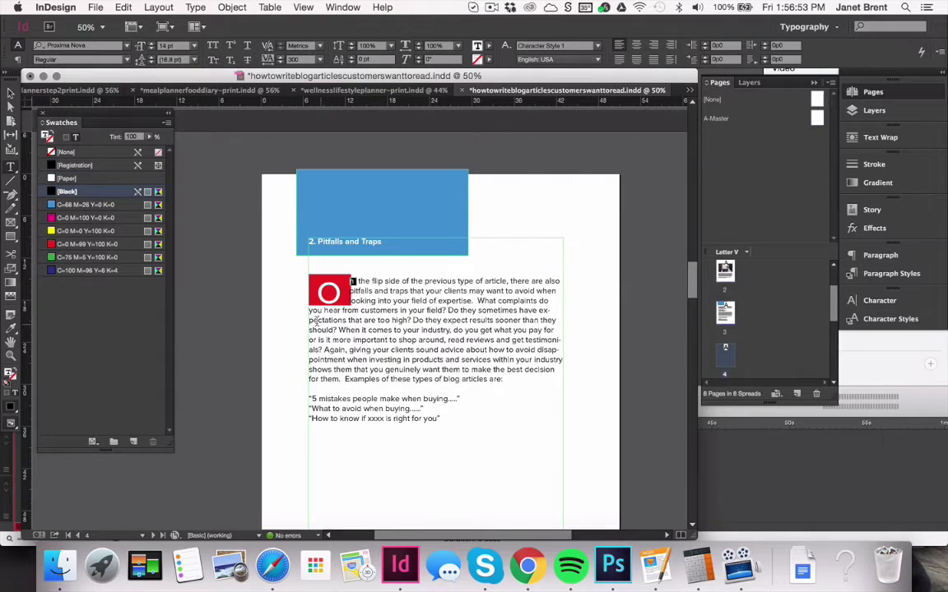
- Select the drop cap o together with the following n and set their tracking to 400
{"action": "left_click_drag", "start_coordinate": [355, 280], "coordinate": [317, 282]}
{"action": "left_click", "coordinate": [267, 60]}
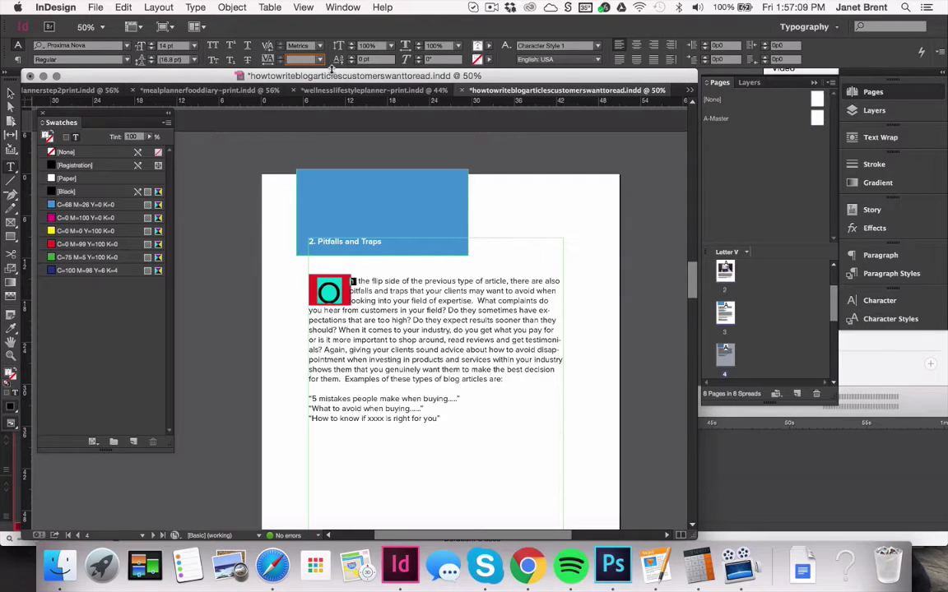
{"action": "type", "text": "400"}
{"action": "key", "text": "Return"}
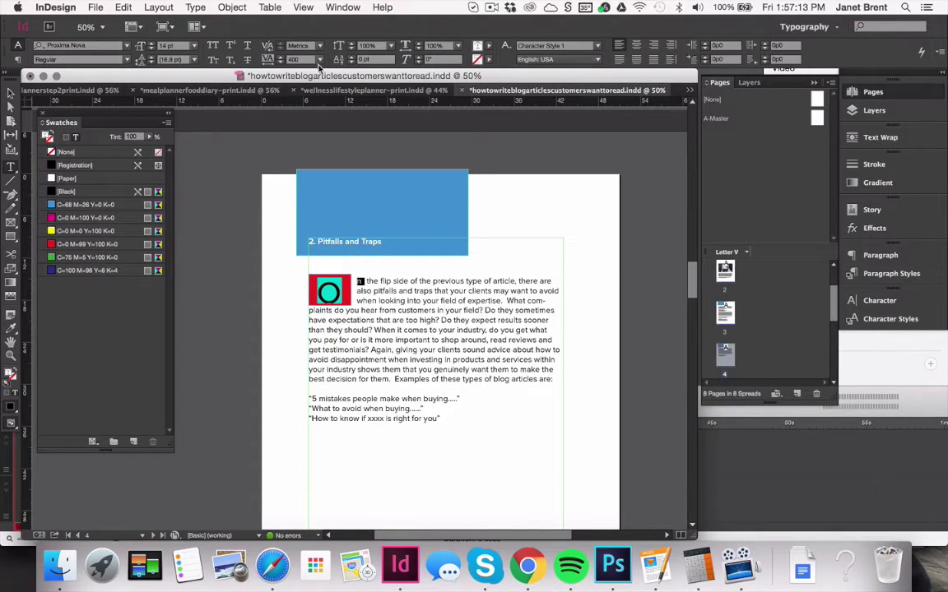
{"action": "left_click", "coordinate": [356, 278]}
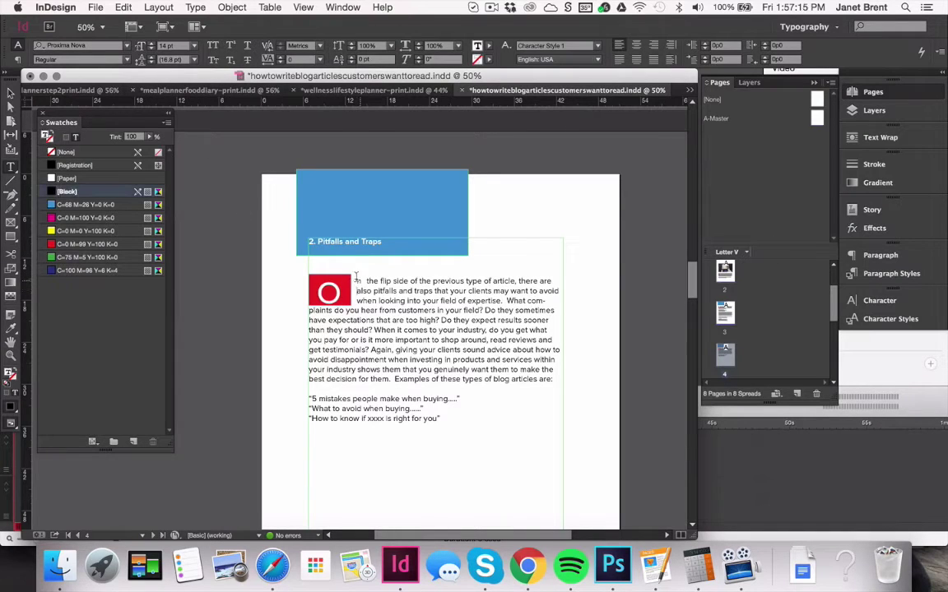
{"action": "left_click", "coordinate": [355, 279]}
- Reselect the drop cap and the following n and reverse their last tracking increase
{"action": "left_click_drag", "start_coordinate": [319, 288], "coordinate": [357, 276]}
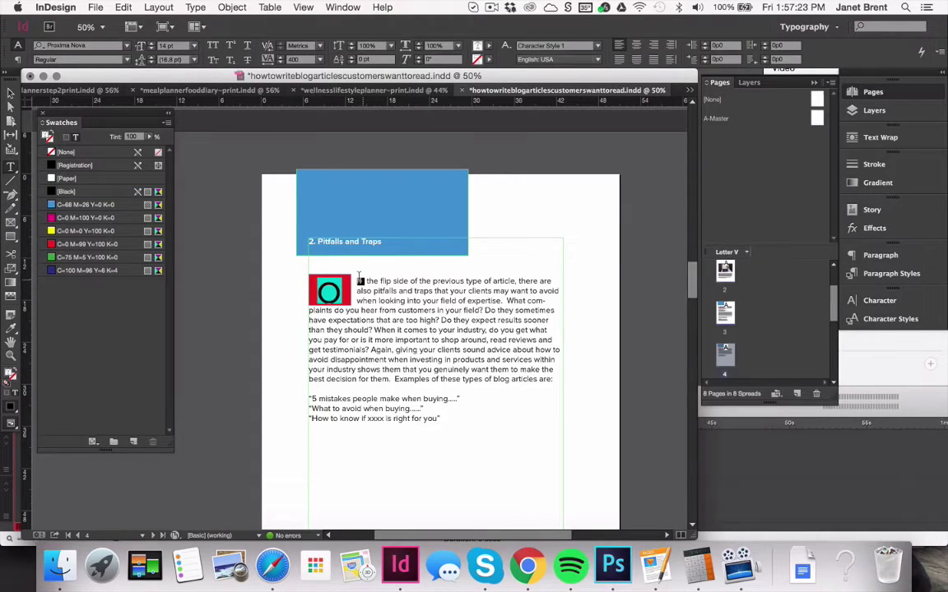
{"action": "key", "text": "alt+super+Left"}
{"action": "key", "text": "alt+super+Left"}
{"action": "left_click", "coordinate": [352, 280]}
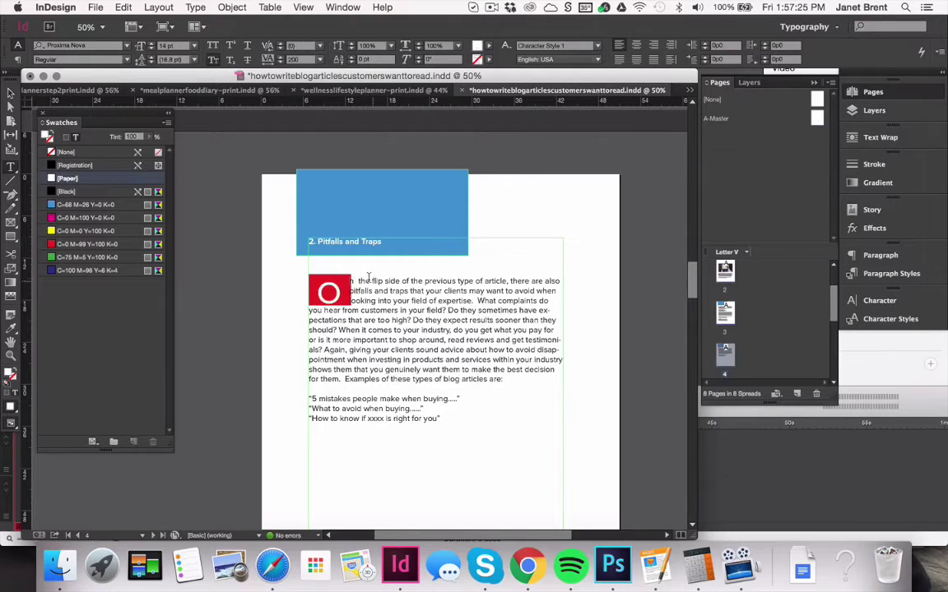
- Try a tracking of 400 on the drop cap and the words "n the flip", and undo it
{"action": "left_click_drag", "start_coordinate": [384, 280], "coordinate": [318, 288]}
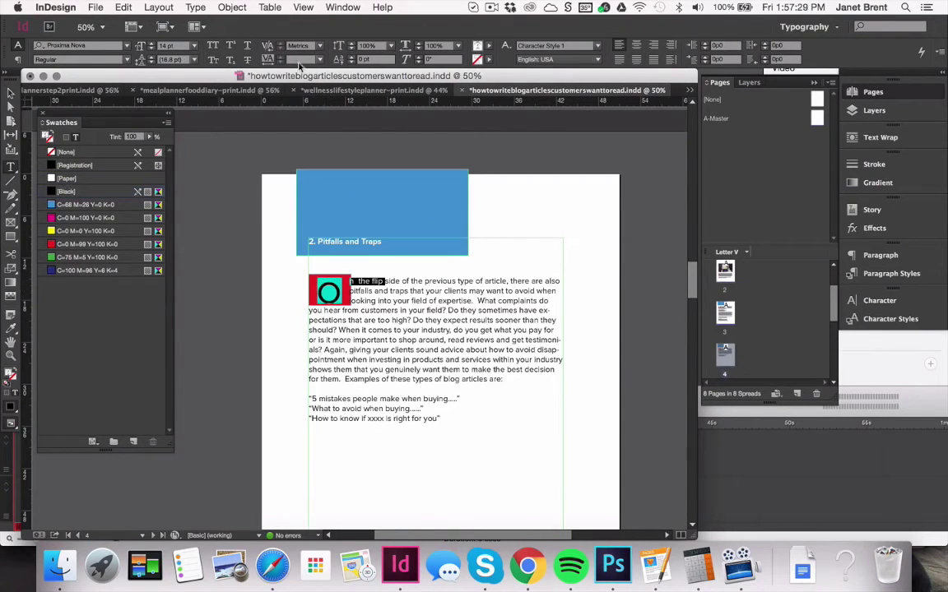
{"action": "type", "text": "400"}
{"action": "key", "text": "Return"}
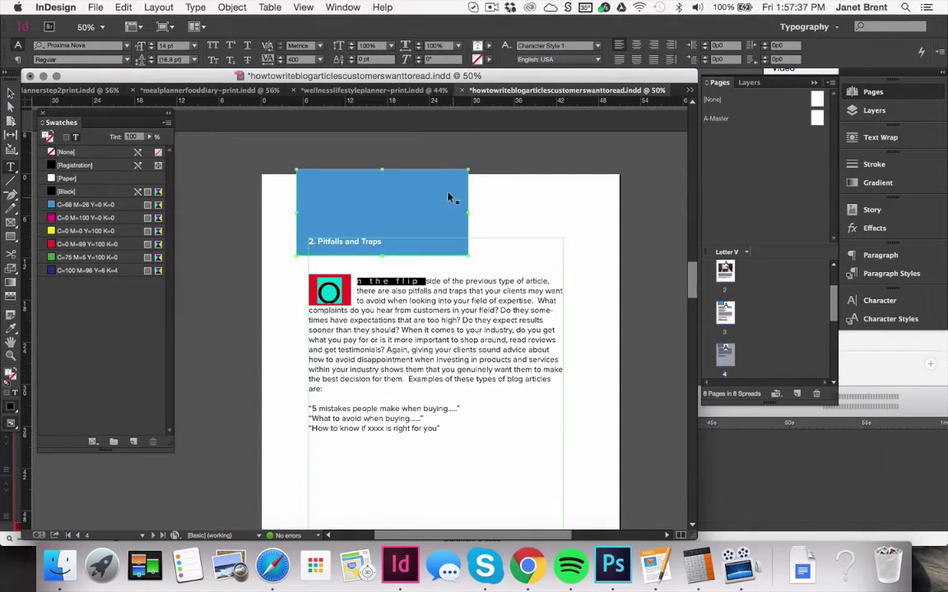
{"action": "key", "text": "super+z"}
- Apply a tracking of 400 to only the drop cap o and the n beside it
{"action": "left_click", "coordinate": [363, 290]}
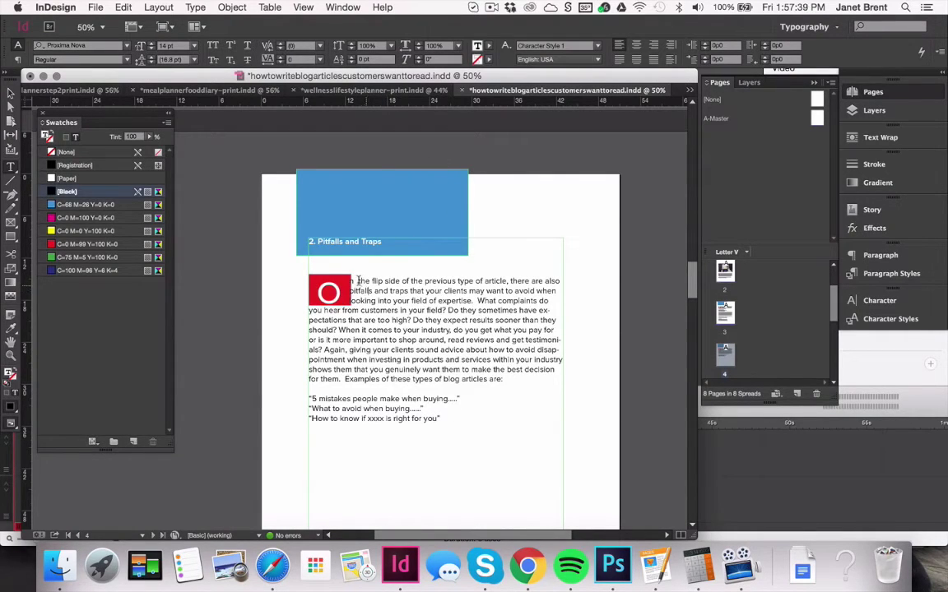
{"action": "left_click", "coordinate": [356, 281]}
{"action": "left_click_drag", "start_coordinate": [349, 278], "coordinate": [320, 280]}
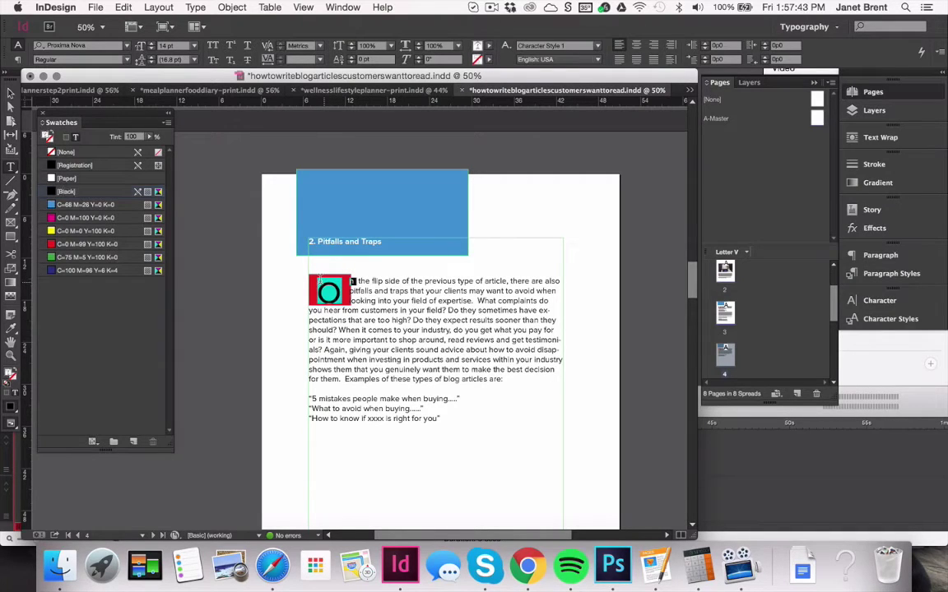
{"action": "left_click", "coordinate": [301, 60]}
{"action": "key", "text": "Return"}
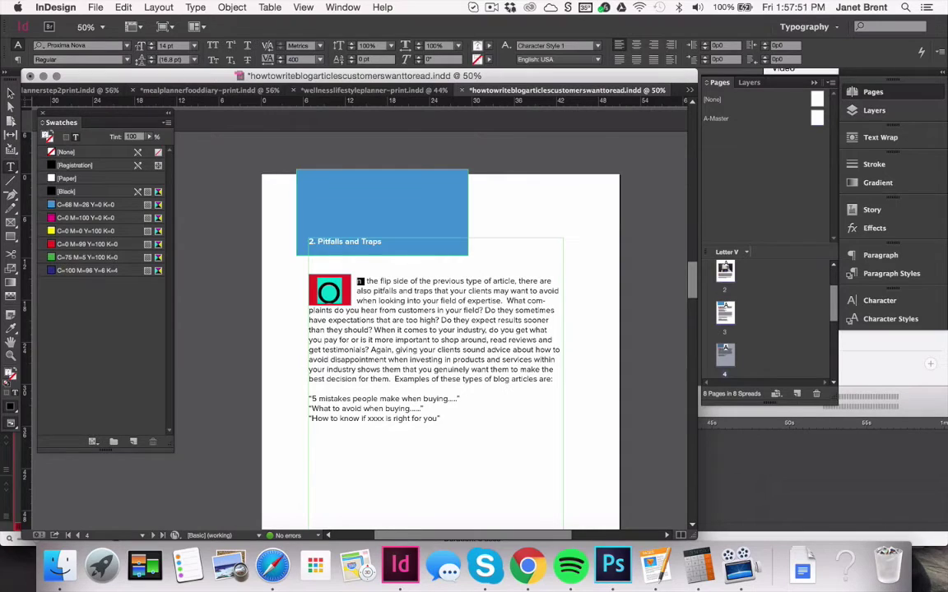
- Try the paragraph's Drop Caps and Nested Styles settings with Align Left Edge off, and turn it back on
{"action": "left_click", "coordinate": [364, 296]}
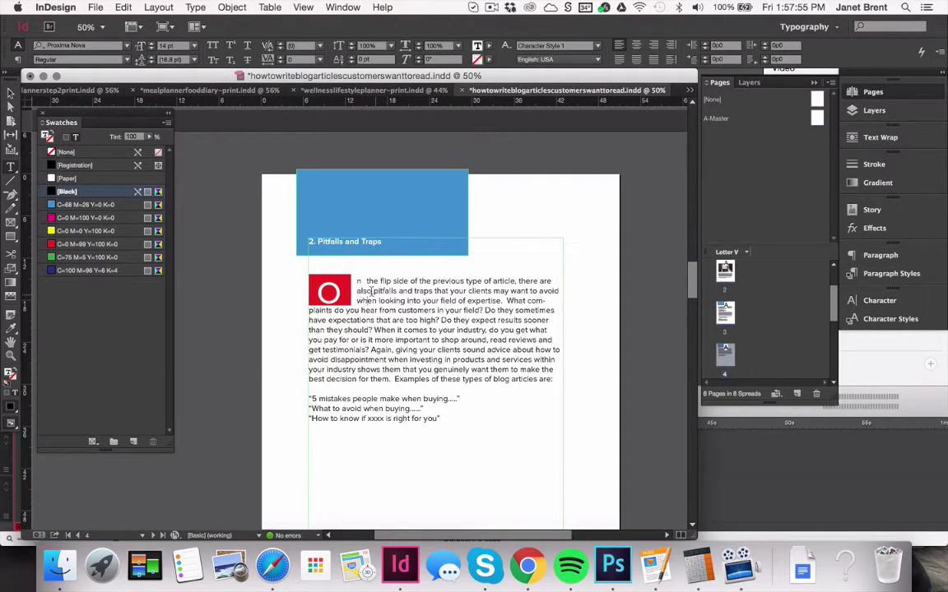
{"action": "left_click", "coordinate": [320, 278], "text": "shift"}
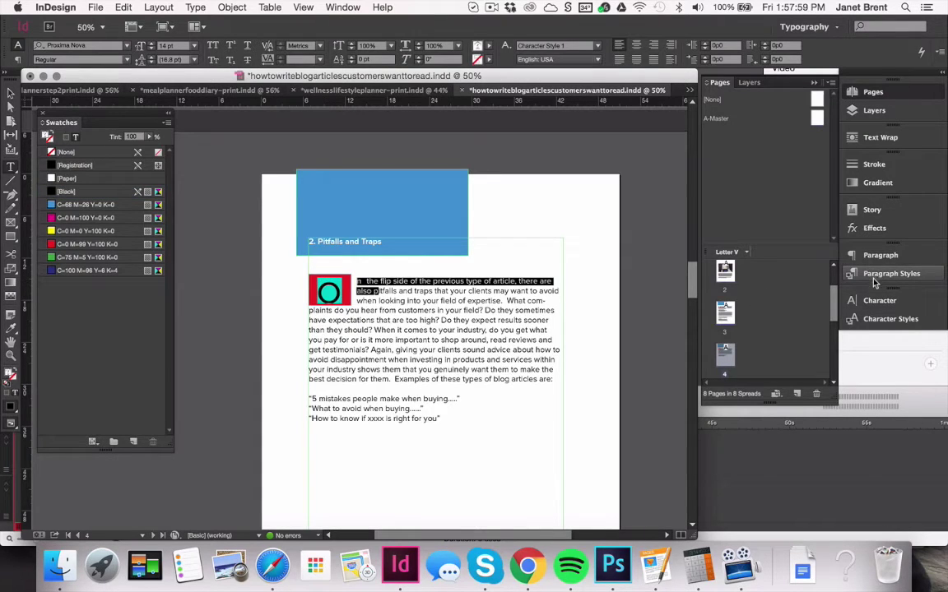
{"action": "left_click", "coordinate": [877, 256]}
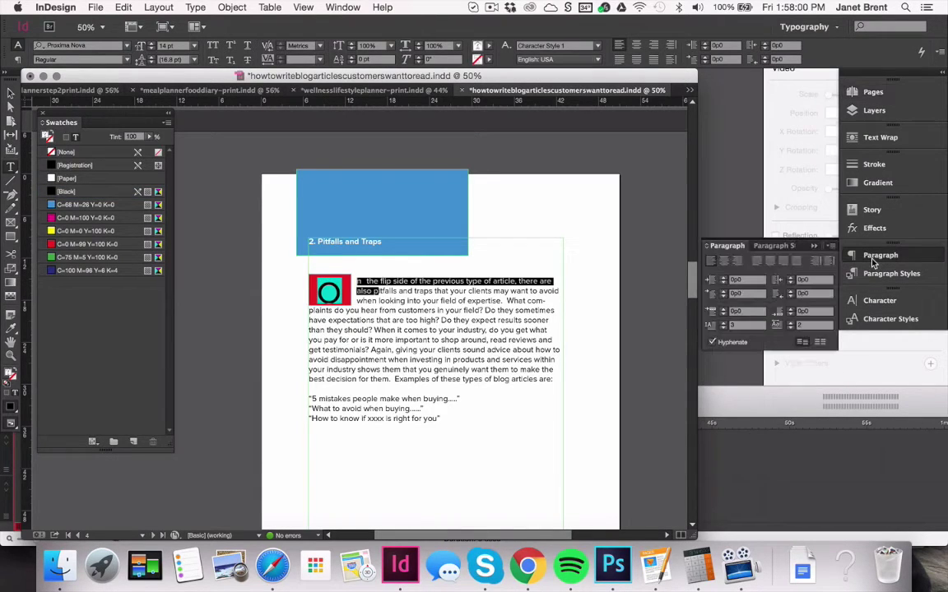
{"action": "left_click", "coordinate": [831, 246]}
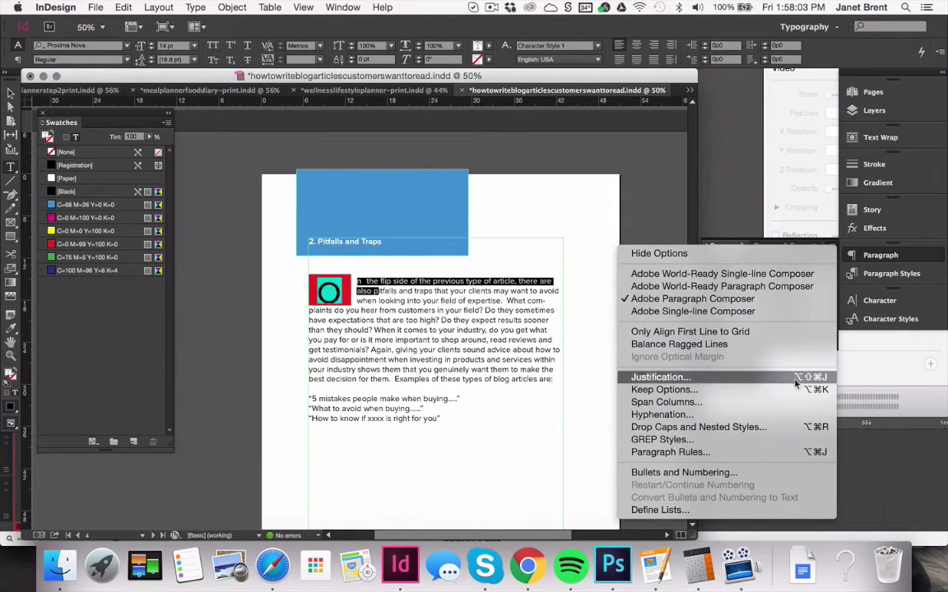
{"action": "left_click", "coordinate": [791, 427]}
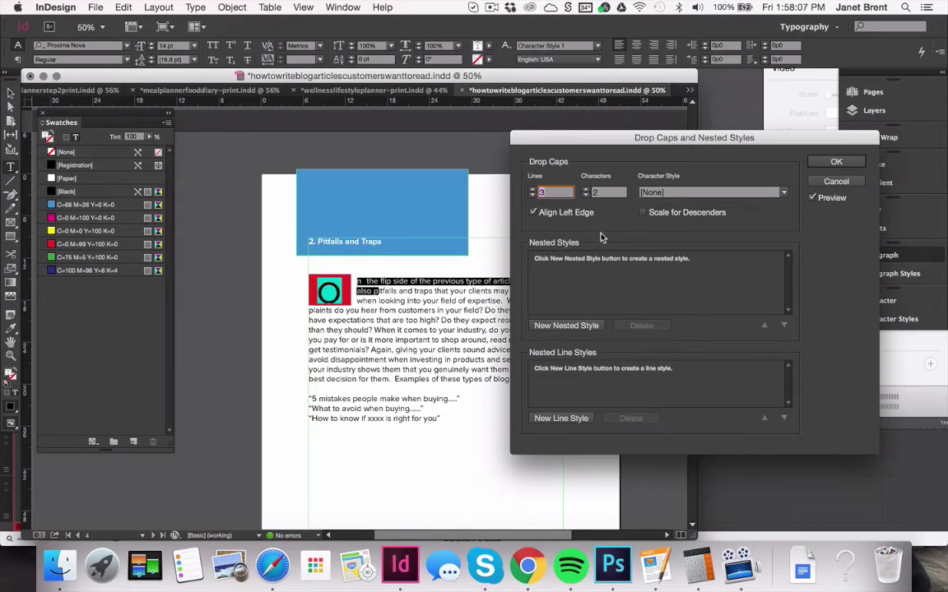
{"action": "left_click", "coordinate": [533, 213]}
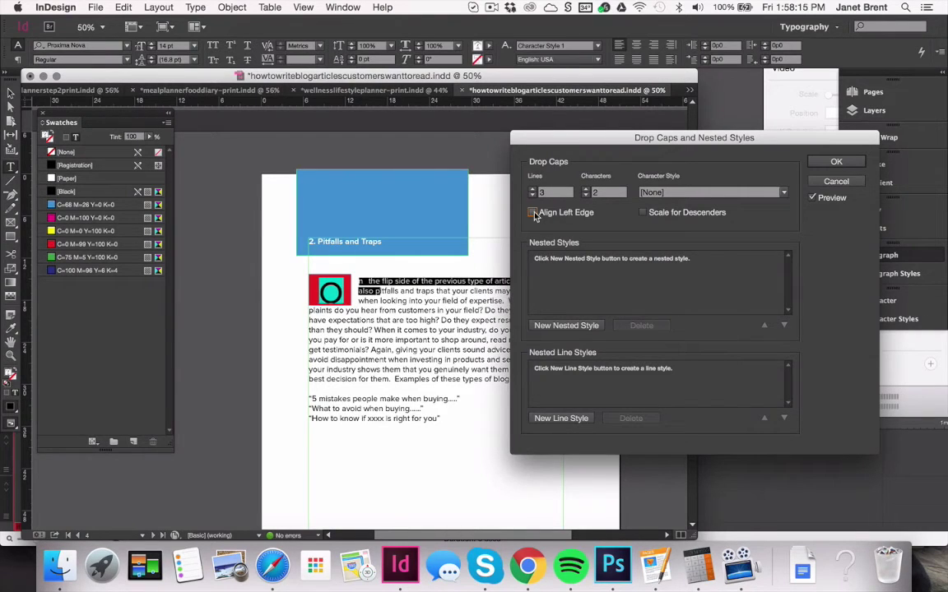
{"action": "left_click", "coordinate": [533, 213]}
{"action": "left_click", "coordinate": [835, 163]}
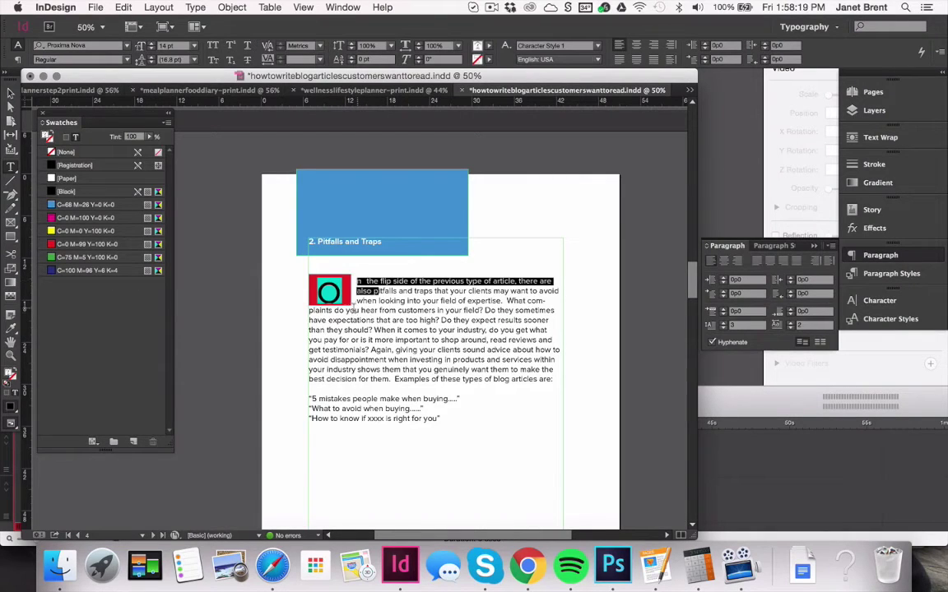
- Delete the extra space between the n and "the" in the opening line
{"action": "left_click", "coordinate": [341, 290]}
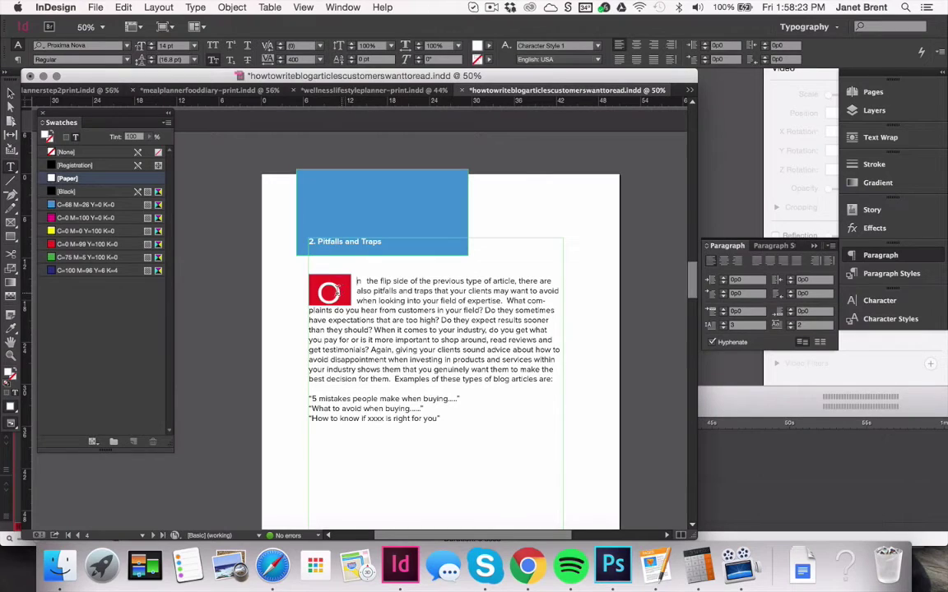
{"action": "left_click_drag", "start_coordinate": [340, 291], "coordinate": [323, 294]}
{"action": "left_click", "coordinate": [354, 310]}
{"action": "left_click", "coordinate": [376, 295]}
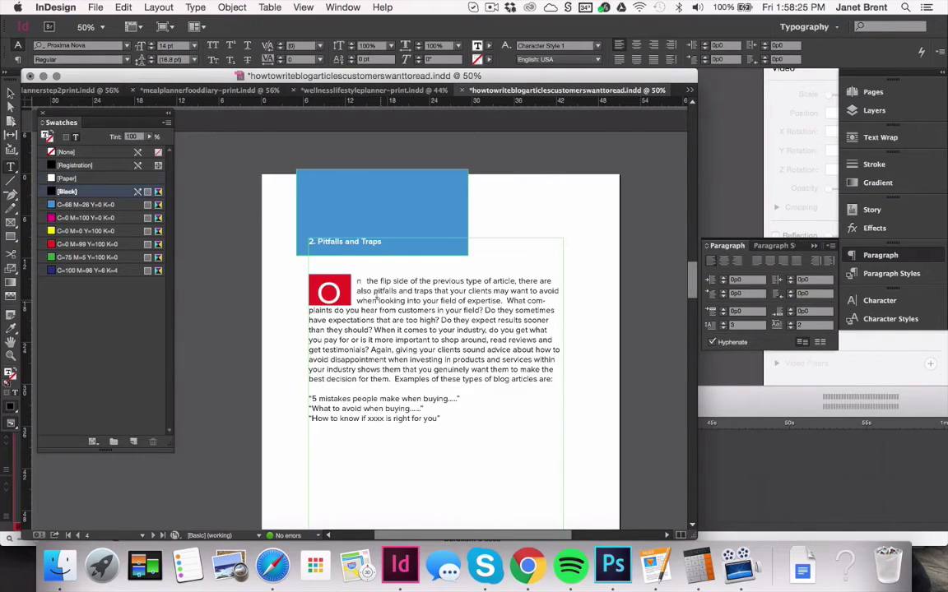
{"action": "left_click", "coordinate": [362, 278]}
{"action": "key", "text": "BackSpace"}
- Show the guides and raise the drop cap o within its red box with a baseline shift of 3 pt
{"action": "left_click_drag", "start_coordinate": [338, 295], "coordinate": [328, 292]}
{"action": "left_click", "coordinate": [320, 293]}
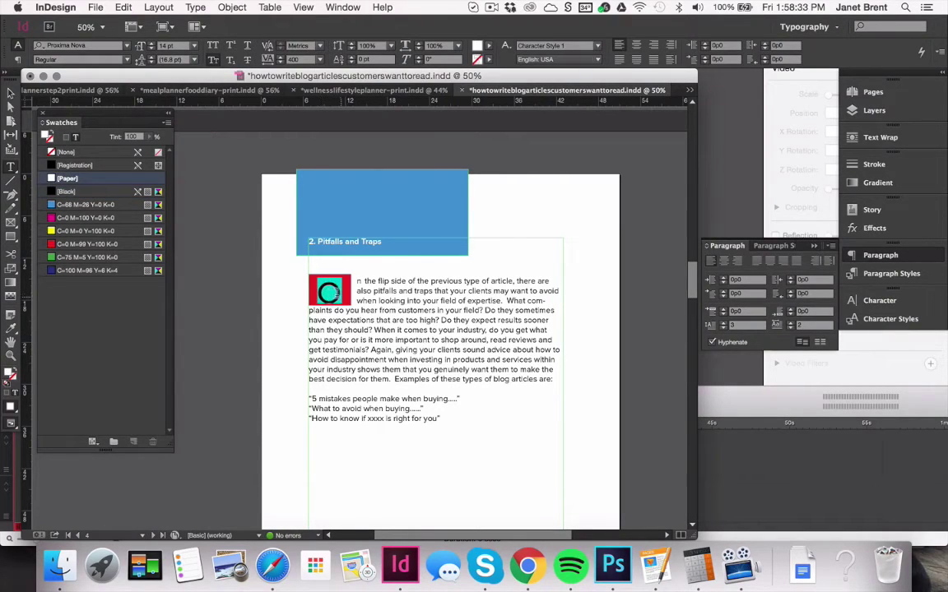
{"action": "left_click", "coordinate": [342, 301]}
{"action": "key", "text": "super+semicolon"}
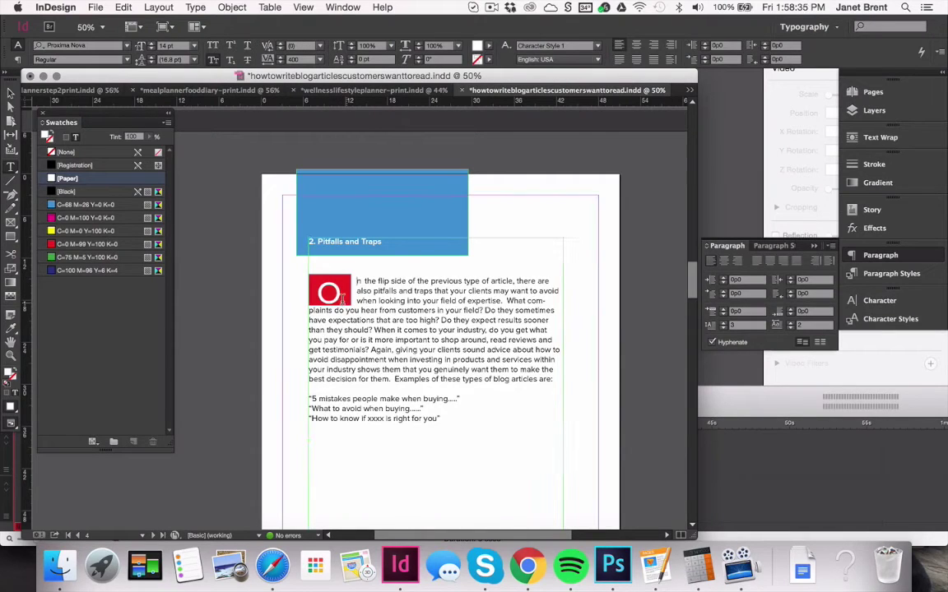
{"action": "left_click_drag", "start_coordinate": [329, 293], "coordinate": [318, 290]}
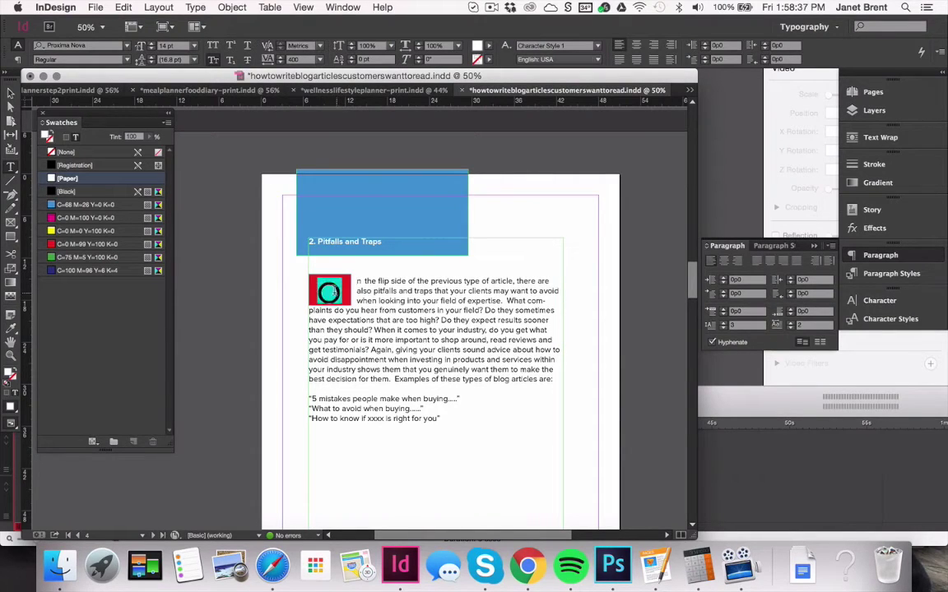
{"action": "left_click", "coordinate": [352, 62]}
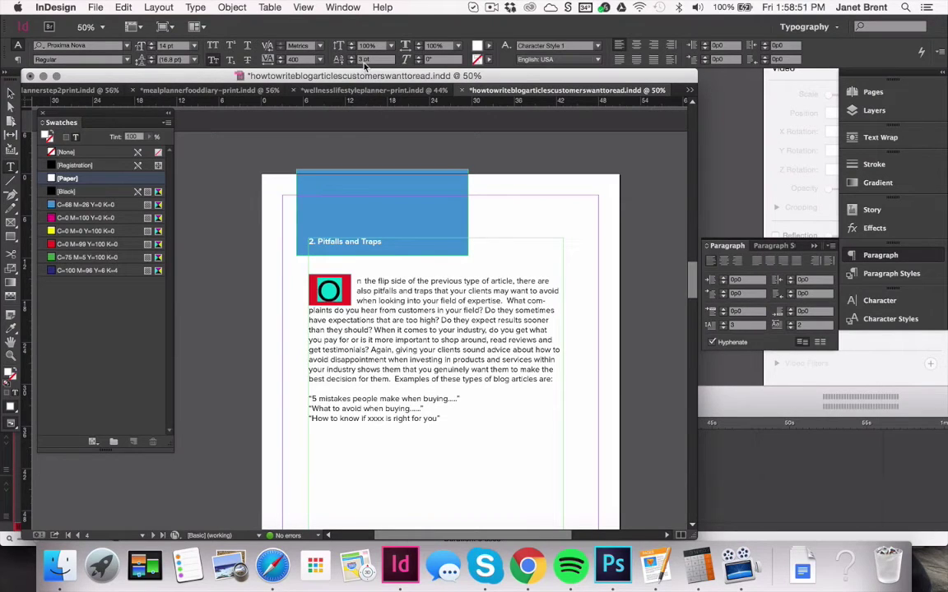
- Hide the guides and turn on Overprint Preview to check the page with its boxed drop cap
{"action": "left_click", "coordinate": [335, 290]}
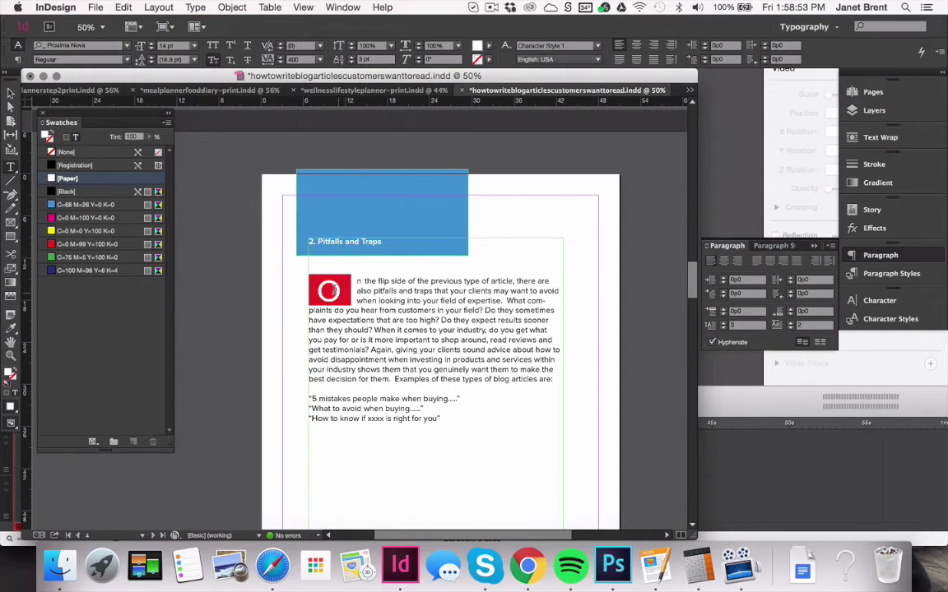
{"action": "key", "text": "shift+End"}
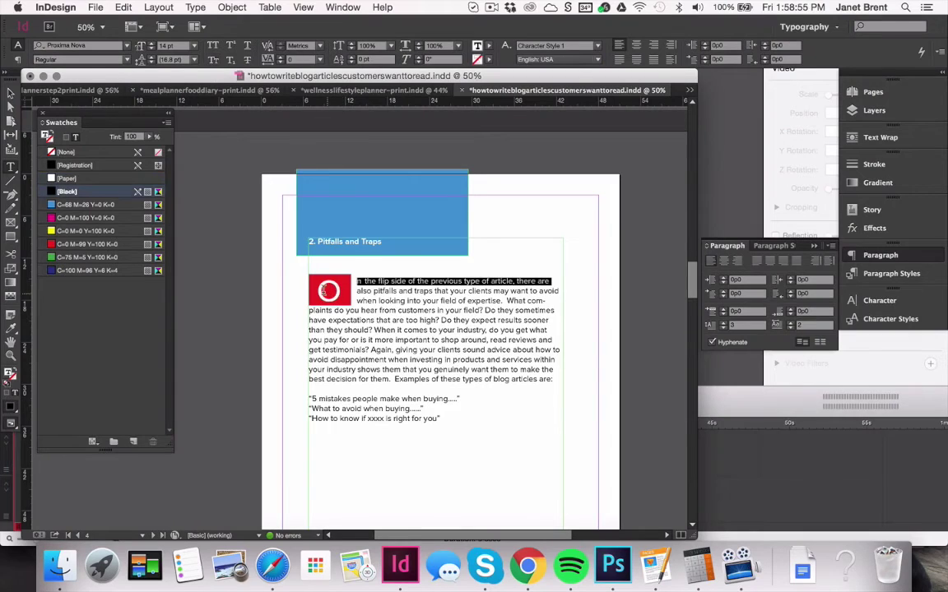
{"action": "key", "text": "super+semicolon"}
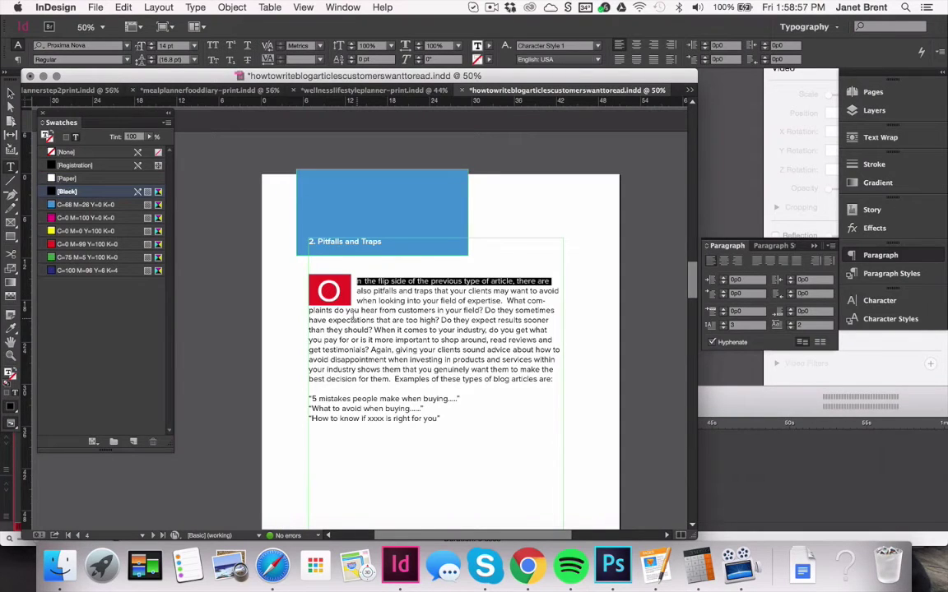
{"action": "left_click", "coordinate": [304, 6]}
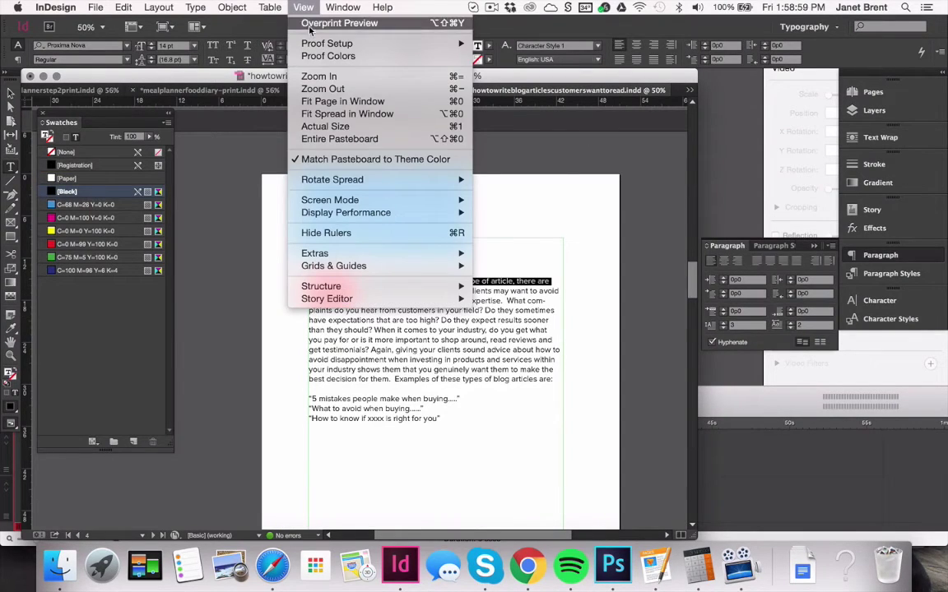
{"action": "left_click", "coordinate": [309, 24]}
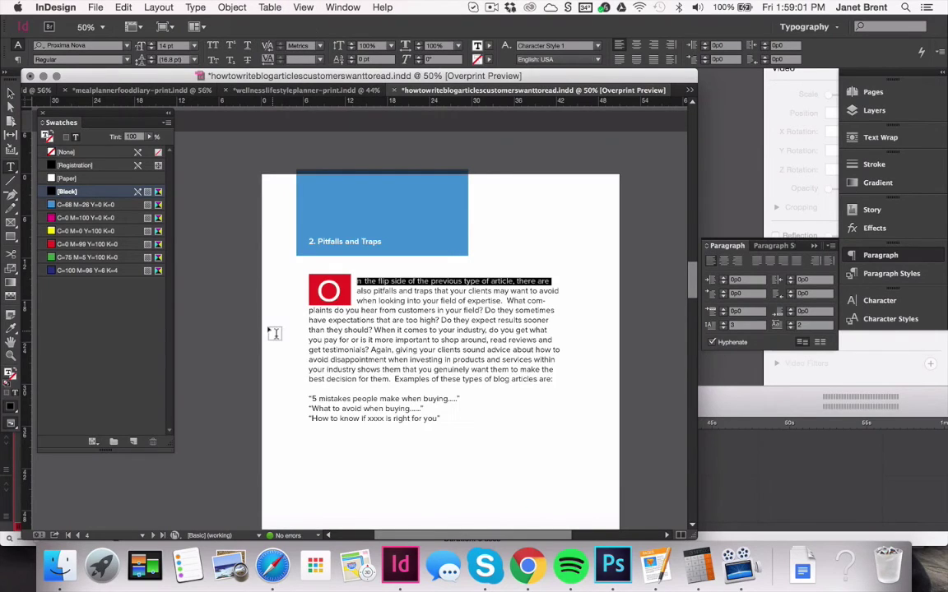
- Raise the drop cap o within its red box by setting its baseline shift to 4 pt
{"action": "left_click", "coordinate": [335, 295]}
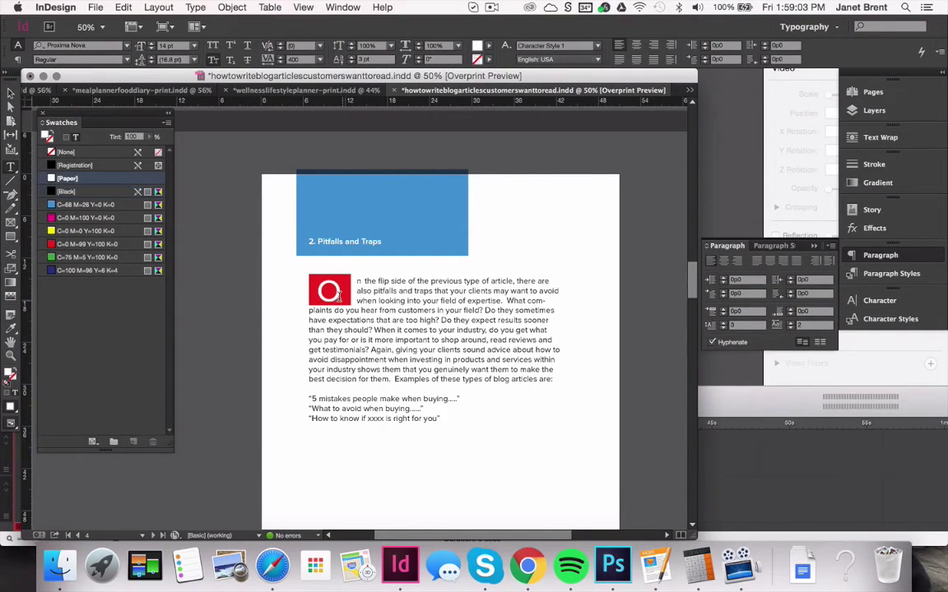
{"action": "double_click", "coordinate": [326, 296]}
{"action": "left_click", "coordinate": [329, 297]}
{"action": "left_click", "coordinate": [333, 302]}
{"action": "double_click", "coordinate": [331, 290]}
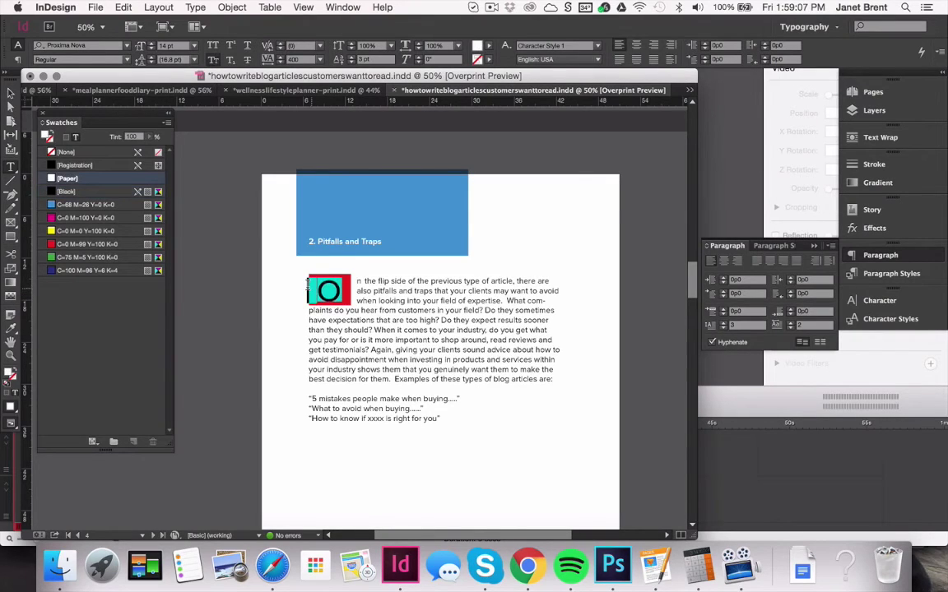
{"action": "left_click", "coordinate": [336, 286]}
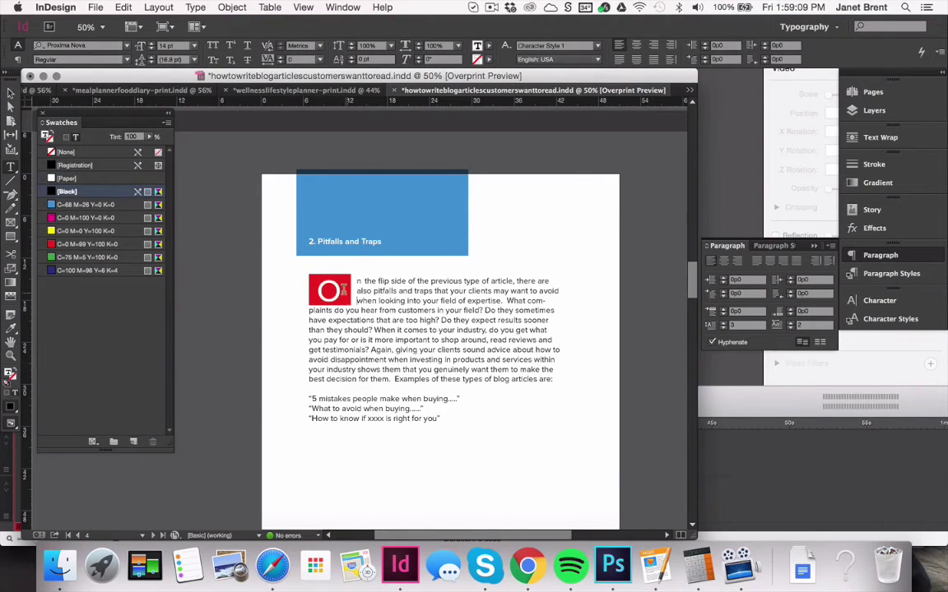
{"action": "triple_click", "coordinate": [338, 288]}
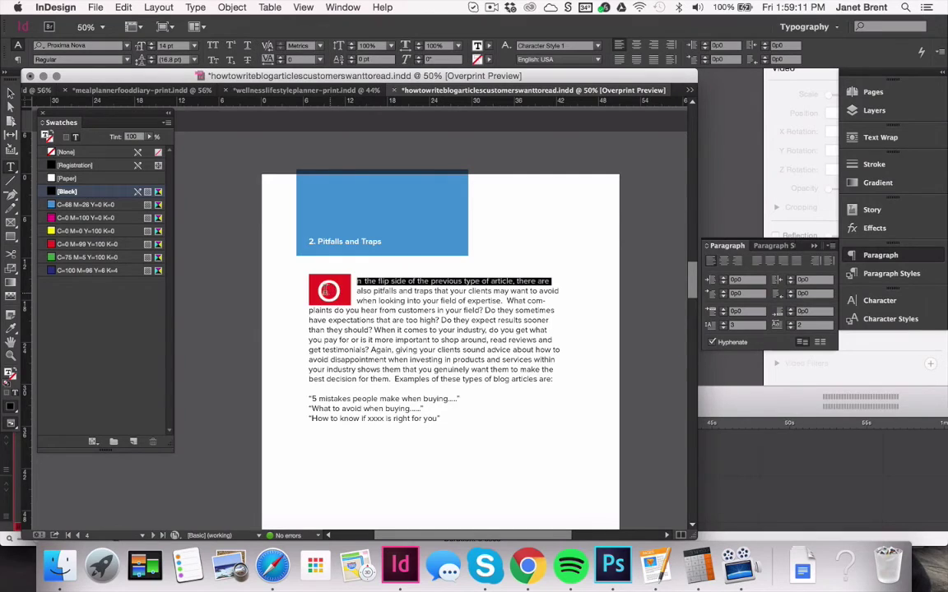
{"action": "left_click", "coordinate": [332, 289]}
{"action": "left_click_drag", "start_coordinate": [357, 281], "coordinate": [315, 291]}
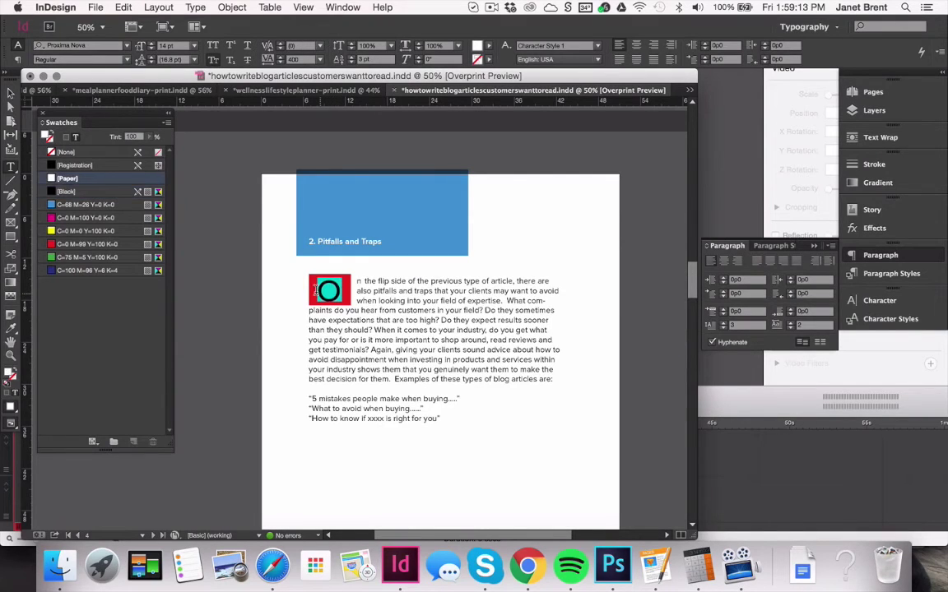
{"action": "left_click", "coordinate": [351, 58]}
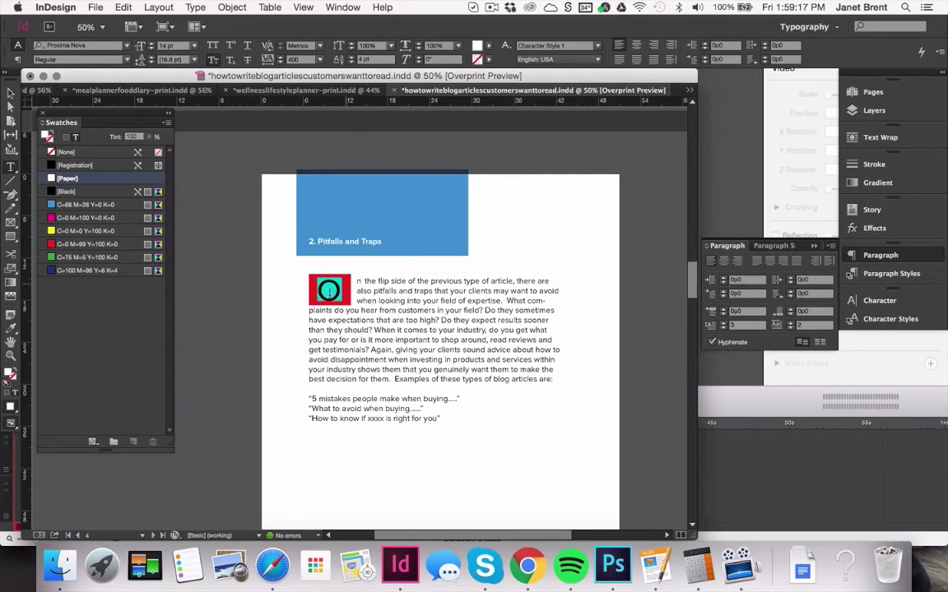
{"action": "left_click", "coordinate": [346, 298]}
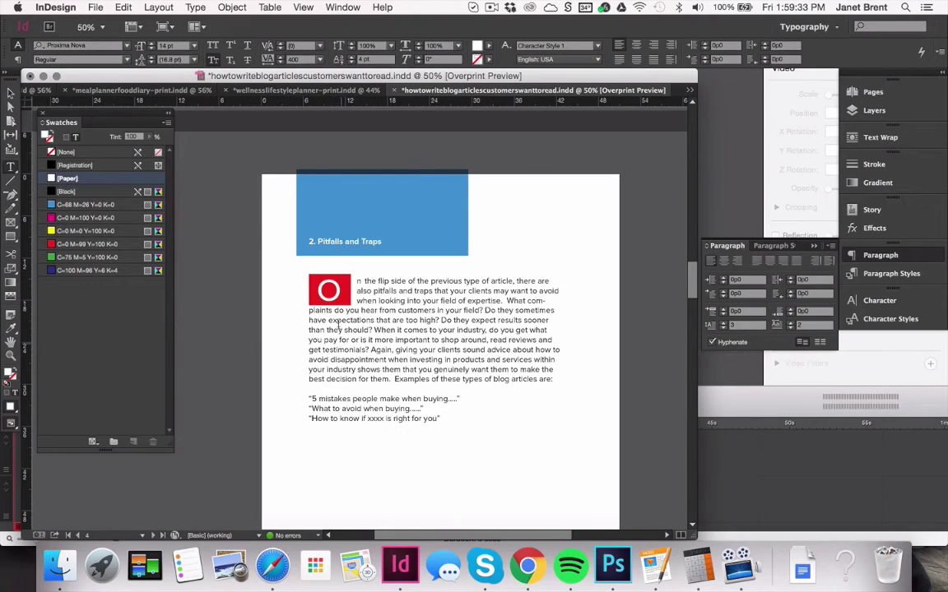
{"action": "left_click_drag", "start_coordinate": [337, 288], "coordinate": [314, 287]}
{"action": "left_click", "coordinate": [314, 288]}
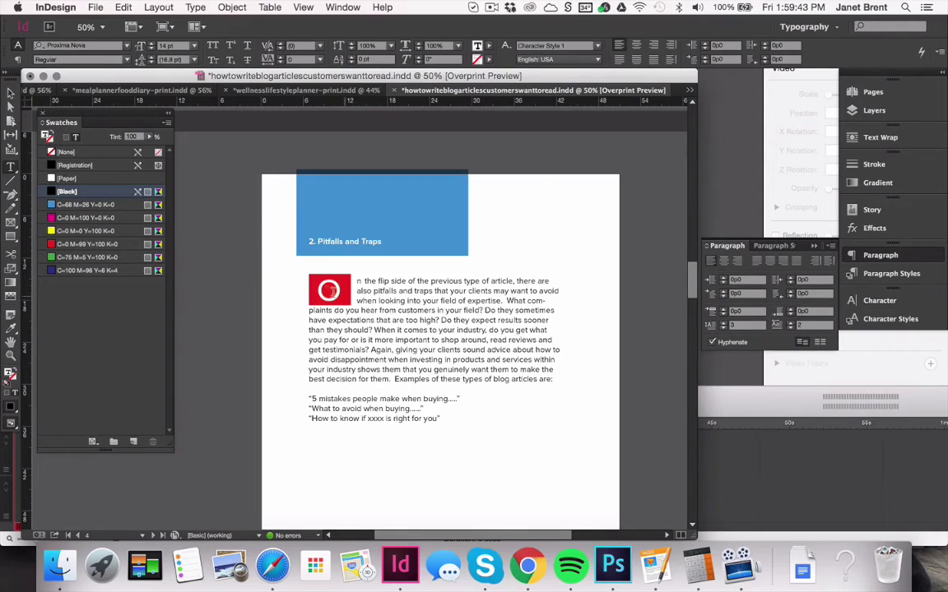
{"action": "left_click", "coordinate": [335, 296]}
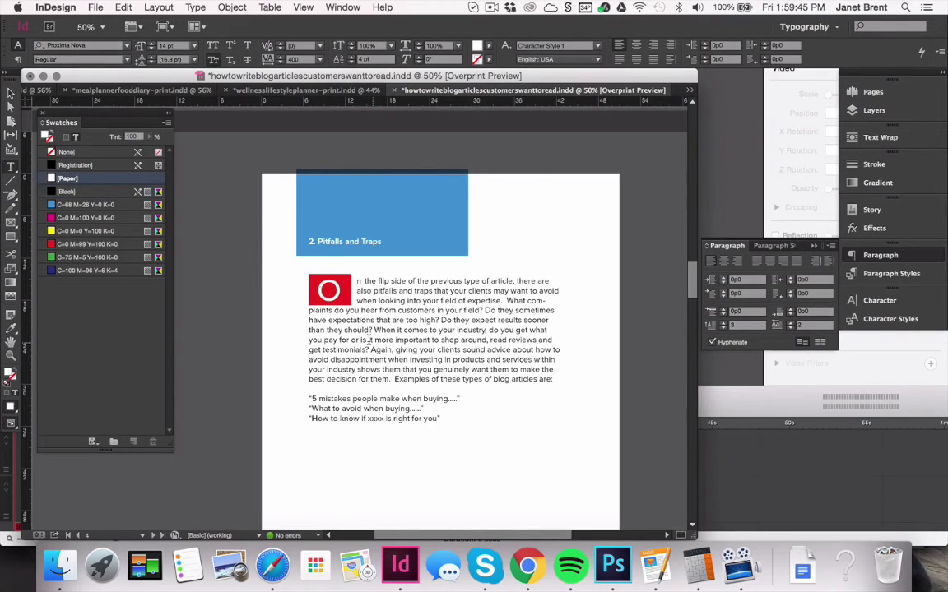
- With Layer 3 locked and Layer 1 active, narrow the red box behind the drop cap to about 5p8.5 wide
{"action": "left_click", "coordinate": [11, 93]}
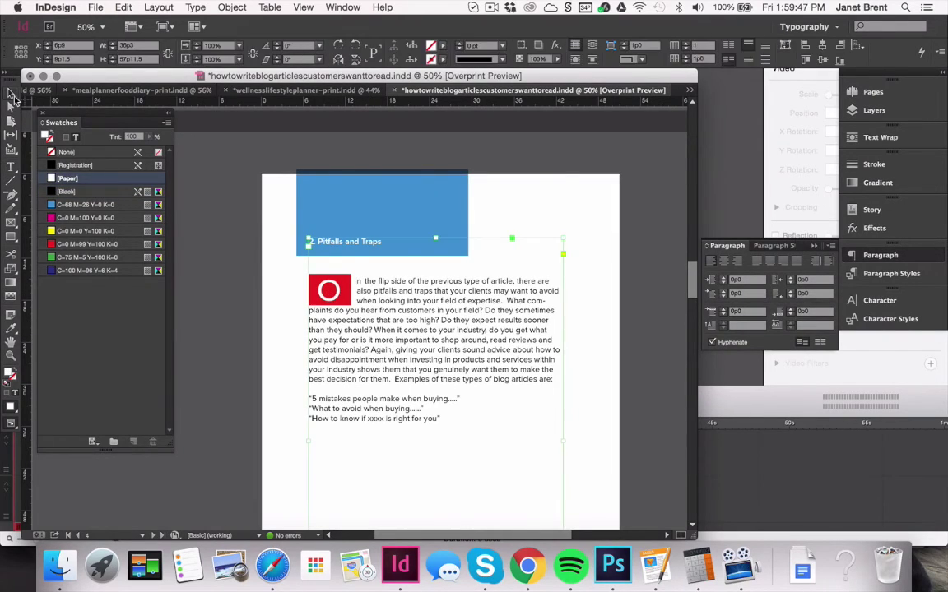
{"action": "left_click", "coordinate": [874, 111]}
{"action": "left_click", "coordinate": [720, 96]}
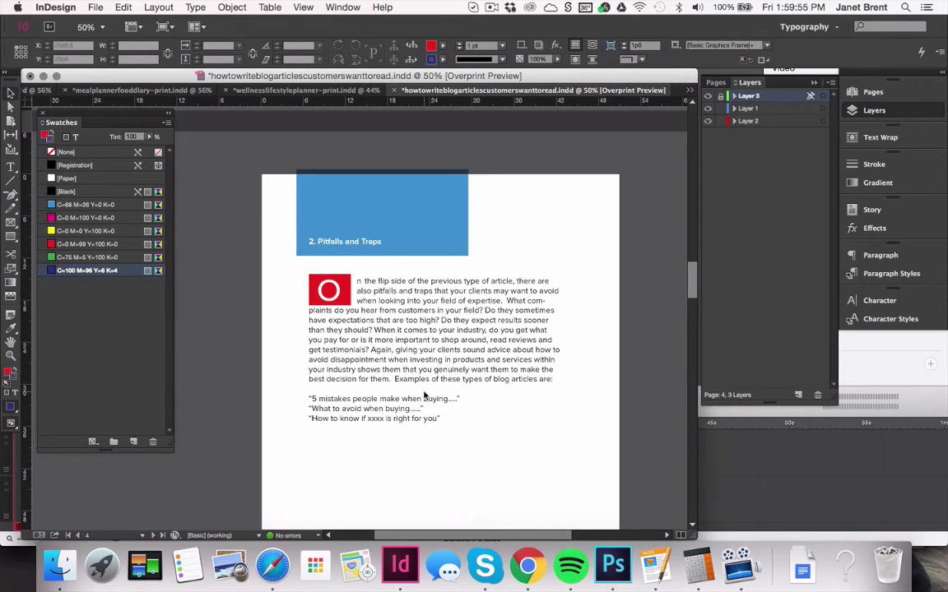
{"action": "left_click", "coordinate": [739, 110]}
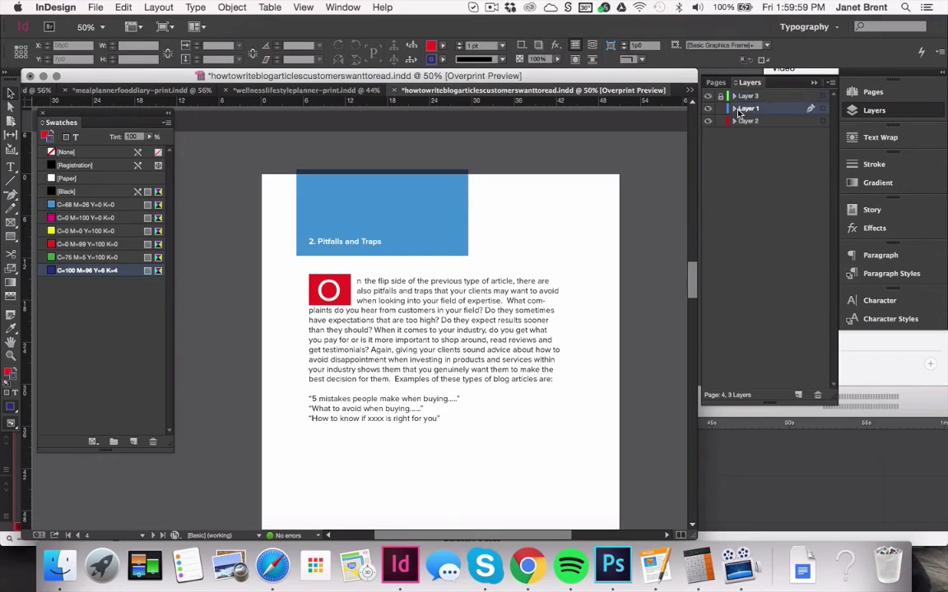
{"action": "left_click", "coordinate": [351, 278]}
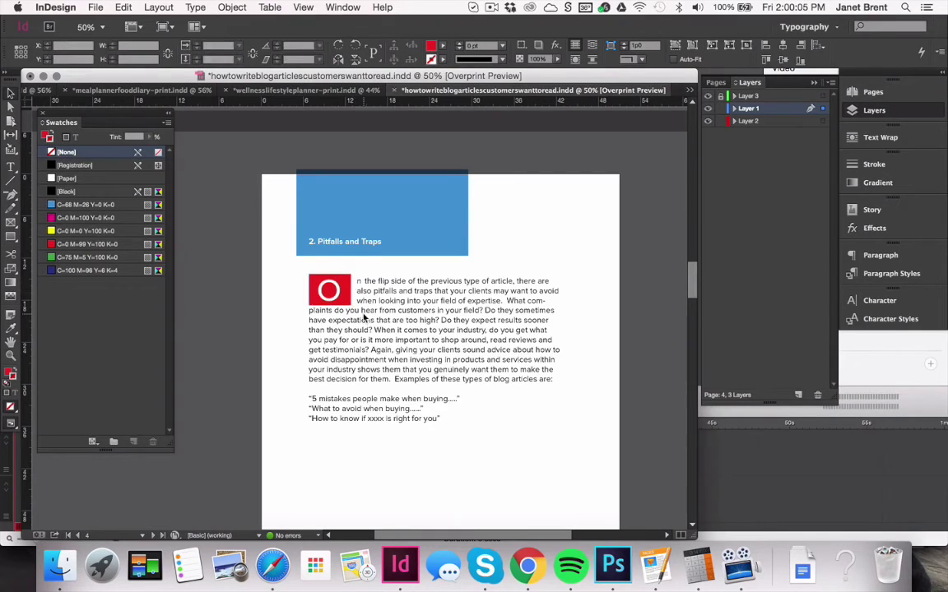
{"action": "left_click", "coordinate": [296, 267]}
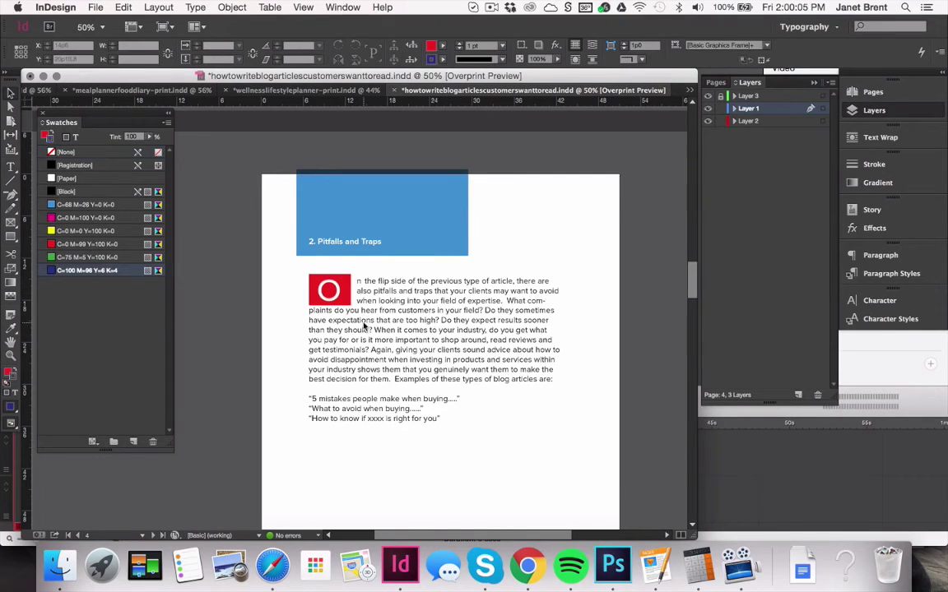
{"action": "left_click", "coordinate": [345, 281]}
{"action": "left_click_drag", "start_coordinate": [352, 285], "coordinate": [346, 290]}
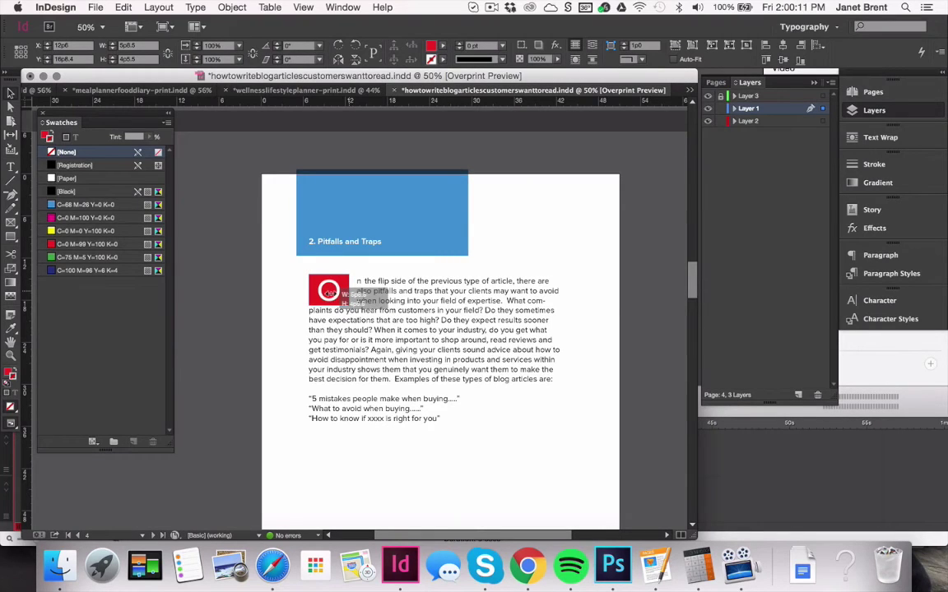
{"action": "left_click", "coordinate": [357, 343]}
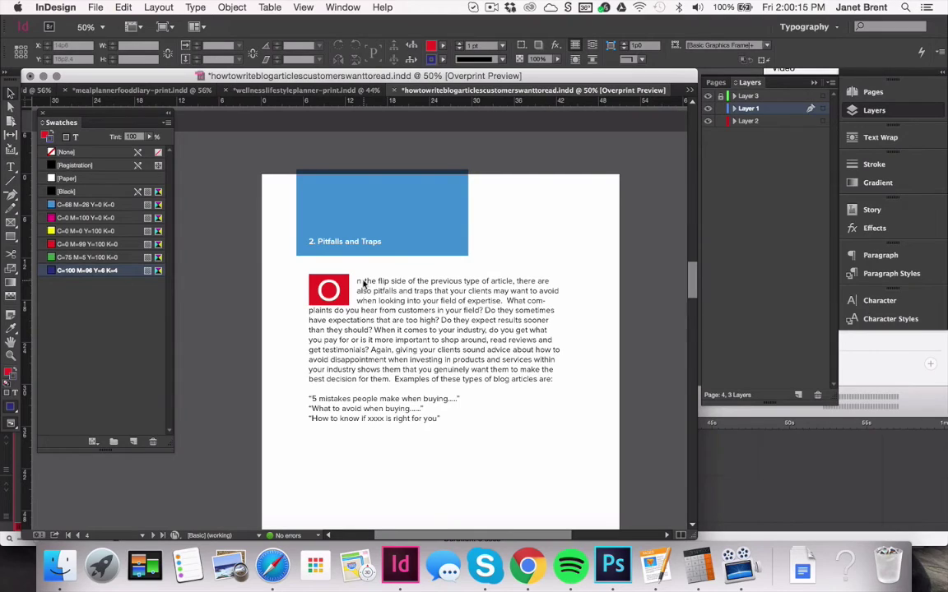
- Unlock Layer 3 and reduce the tracking of the drop cap o and the following n to 330
{"action": "left_click", "coordinate": [720, 96]}
{"action": "double_click", "coordinate": [353, 285]}
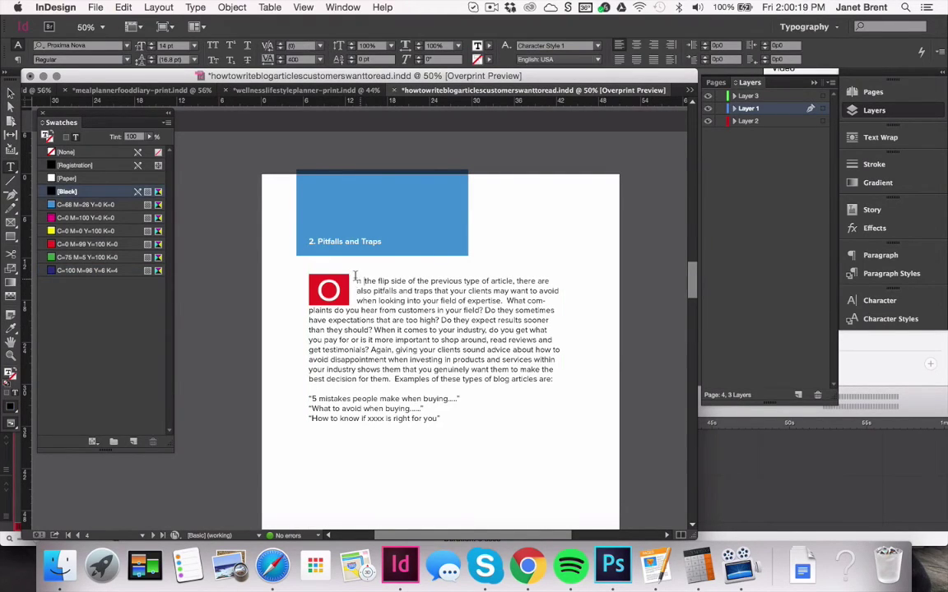
{"action": "left_click", "coordinate": [346, 278]}
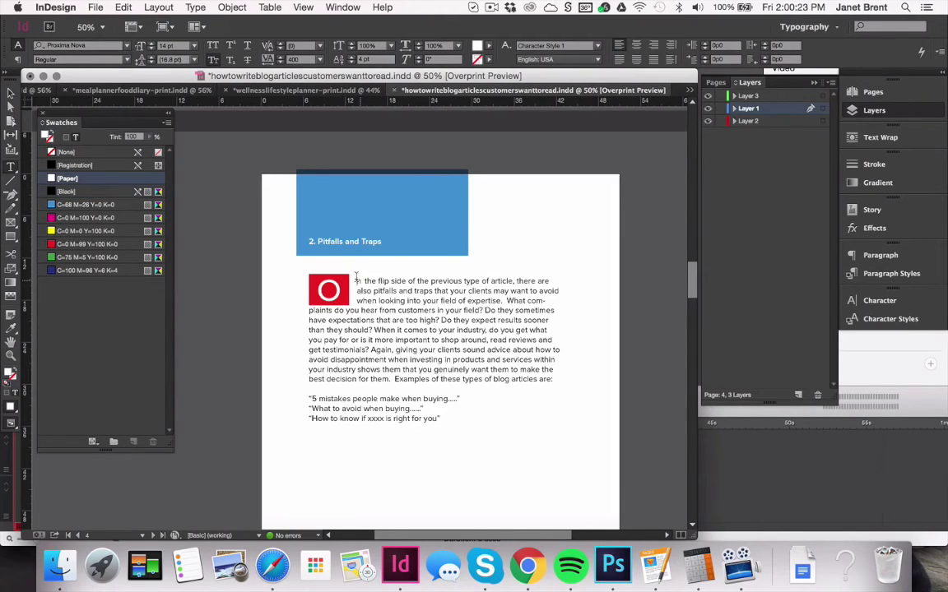
{"action": "left_click_drag", "start_coordinate": [363, 281], "coordinate": [326, 286]}
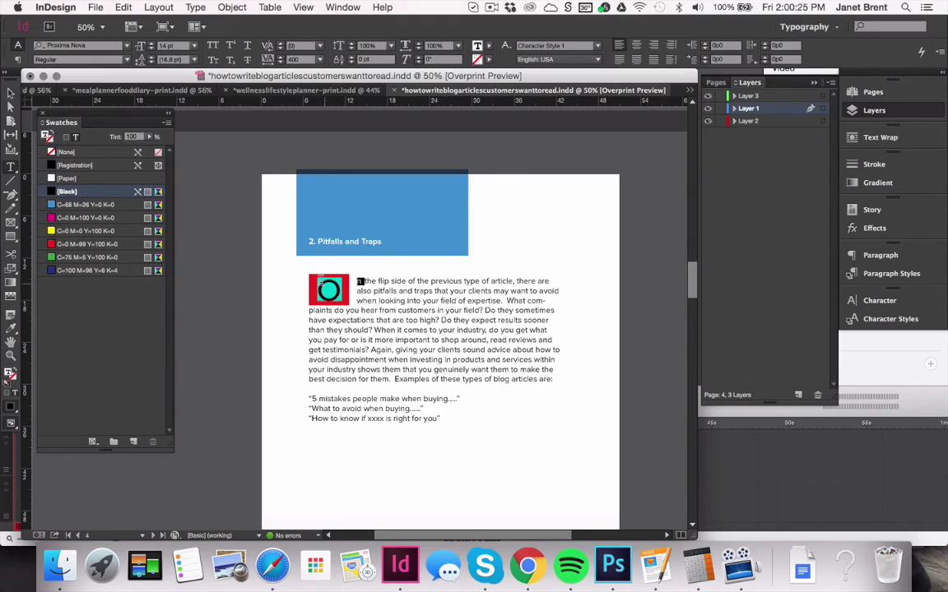
{"action": "left_click", "coordinate": [283, 63]}
{"action": "left_click", "coordinate": [283, 62]}
{"action": "left_click", "coordinate": [283, 63]}
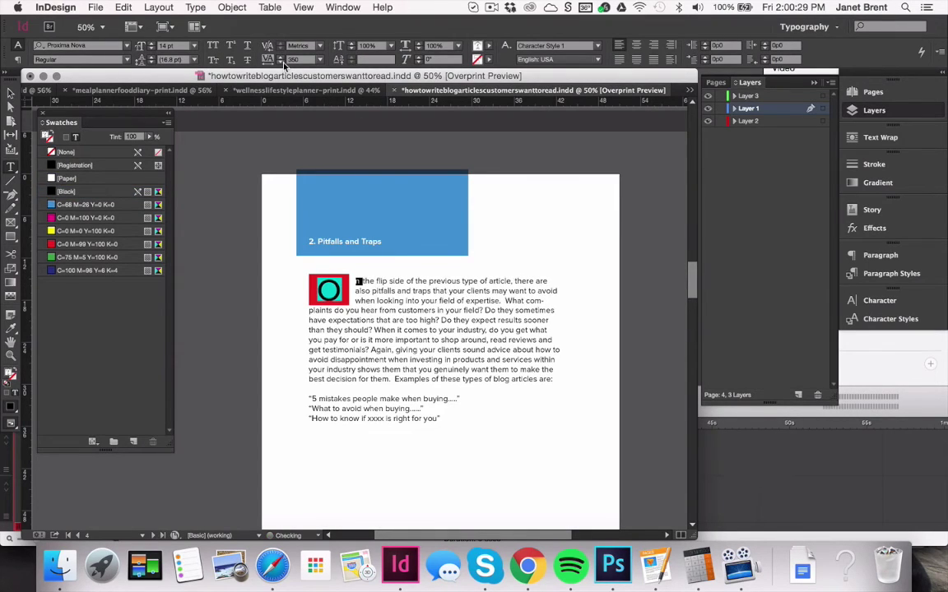
{"action": "left_click", "coordinate": [283, 62]}
{"action": "left_click", "coordinate": [282, 62]}
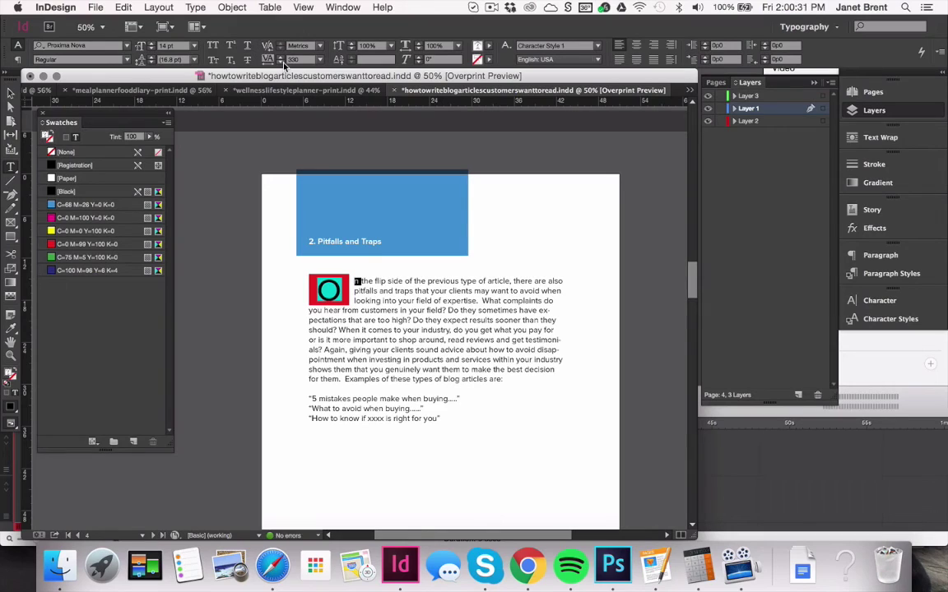
- Set the tracking of the drop cap o and the adjoining n to 400
{"action": "left_click", "coordinate": [367, 307]}
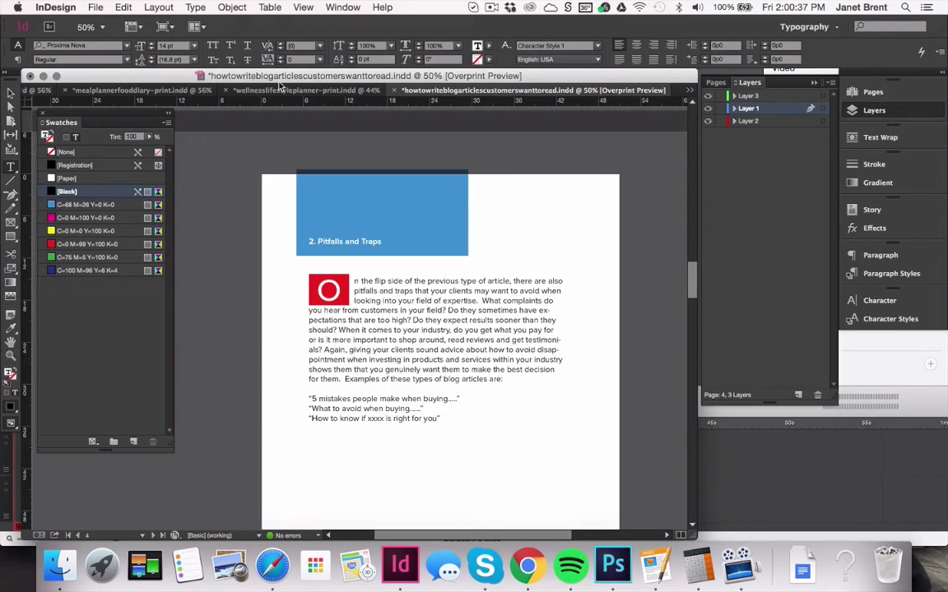
{"action": "left_click_drag", "start_coordinate": [354, 278], "coordinate": [288, 251]}
{"action": "left_click", "coordinate": [296, 60]}
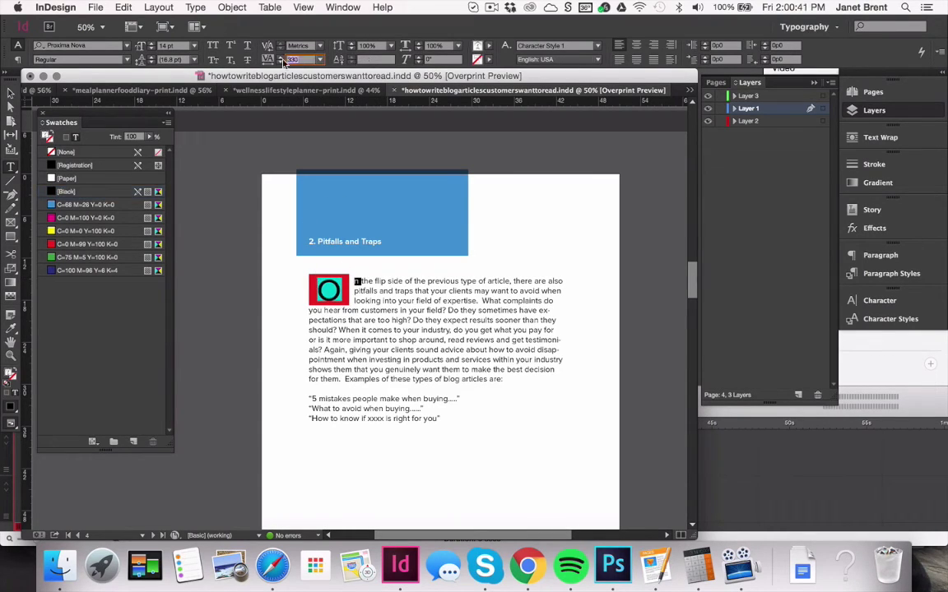
{"action": "type", "text": "400"}
{"action": "key", "text": "Return"}
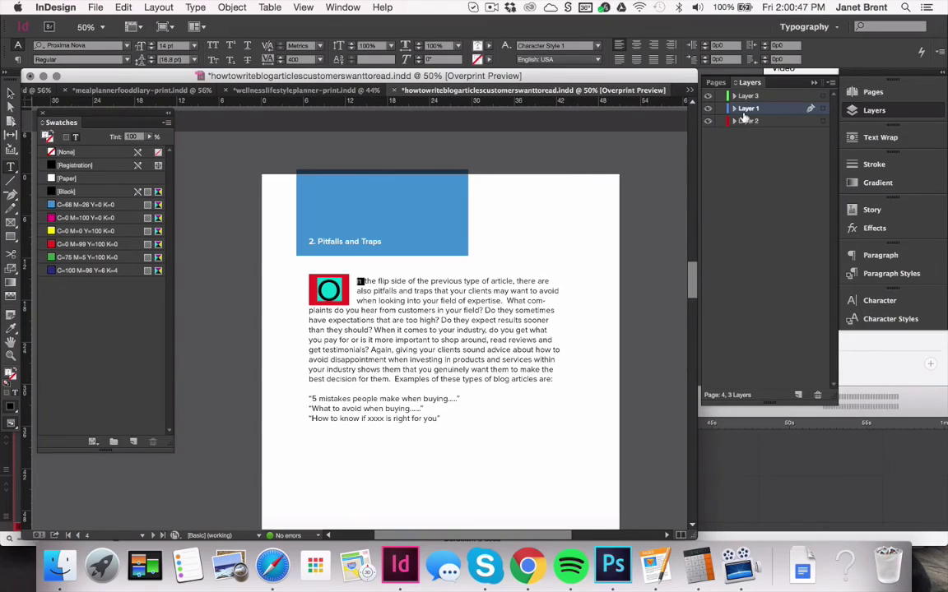
- Try tracking of 350 and 390 on the drop cap and n, and undo back to the red box's original width
{"action": "key", "text": "alt+Left"}
{"action": "key", "text": "alt+Left"}
{"action": "key", "text": "alt+Left"}
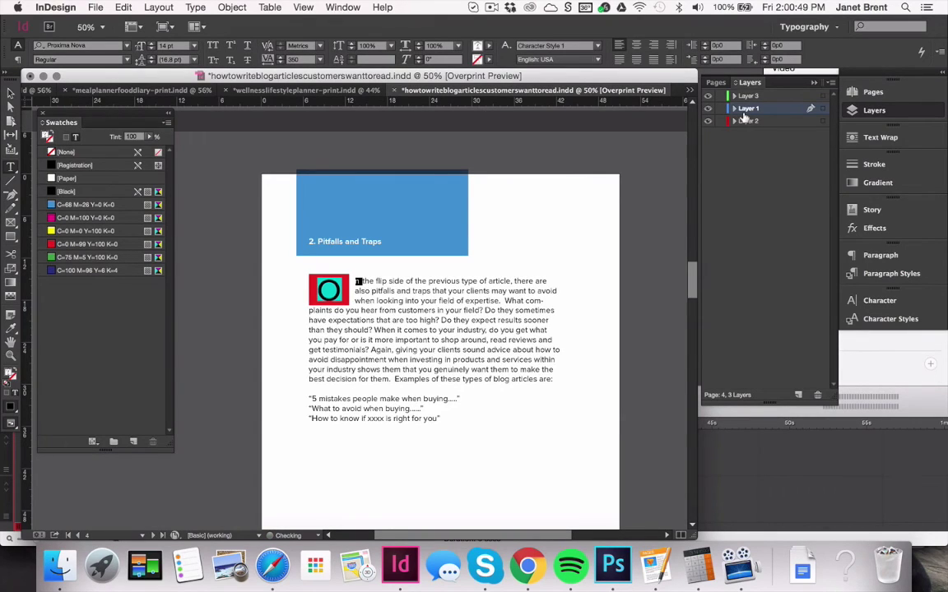
{"action": "key", "text": "alt+Right"}
{"action": "key", "text": "alt+Right"}
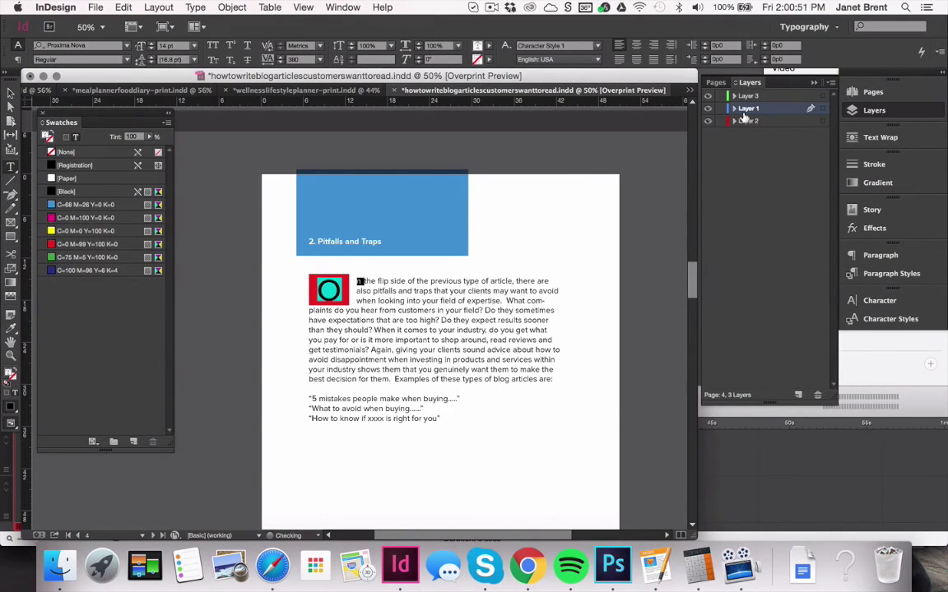
{"action": "key", "text": "Escape"}
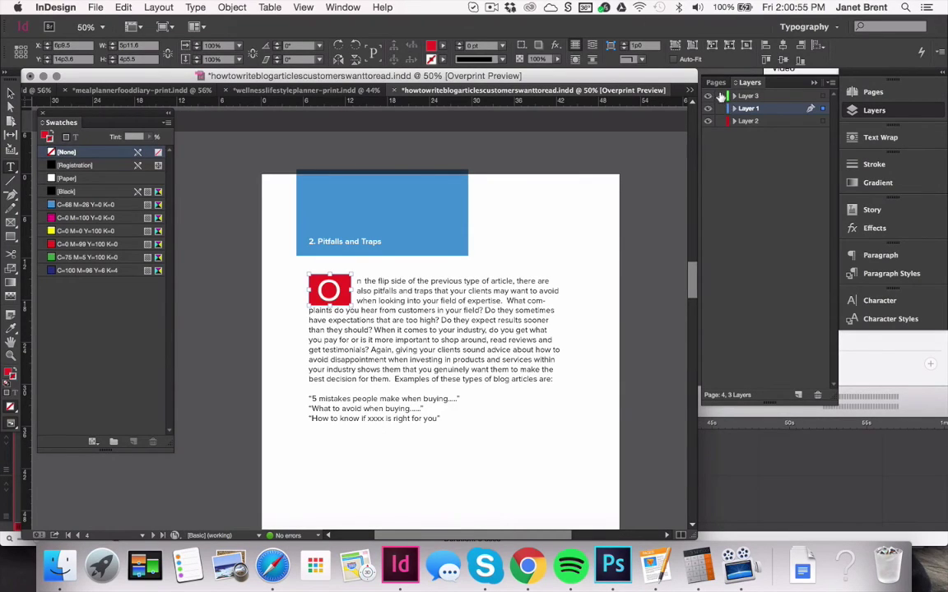
- Increase the tracking of the blank space before the drop cap o to 80
{"action": "left_click", "coordinate": [328, 289]}
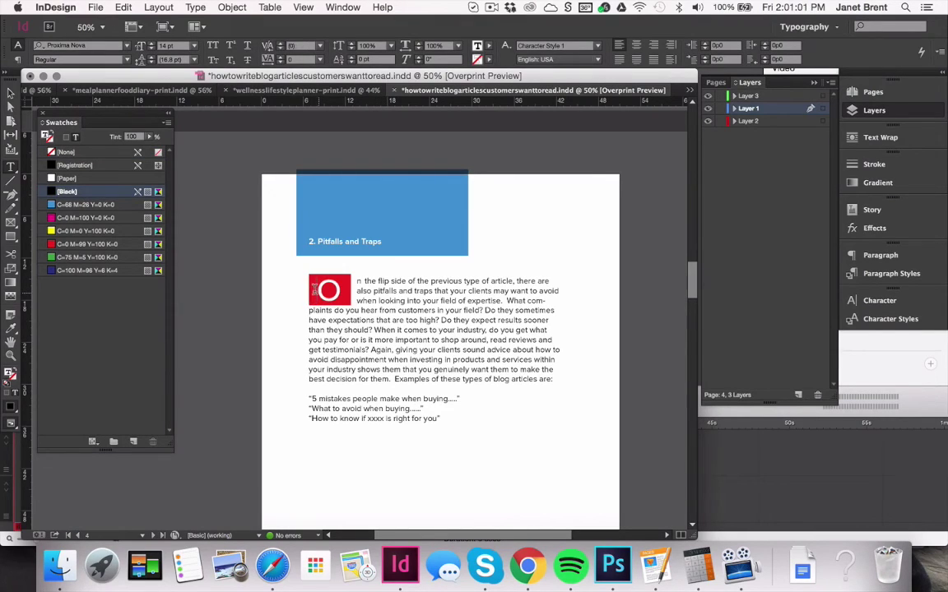
{"action": "left_click_drag", "start_coordinate": [313, 289], "coordinate": [303, 290]}
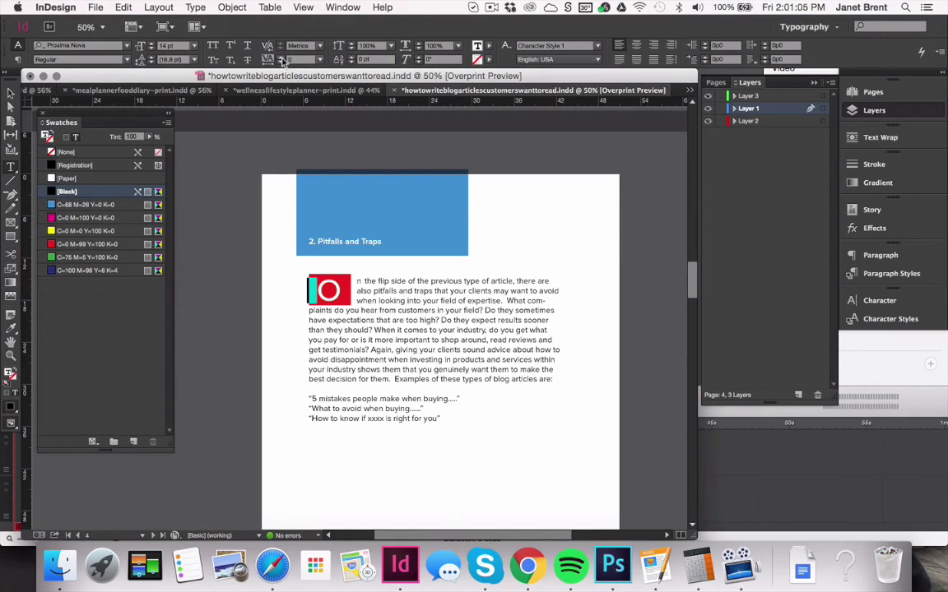
{"action": "left_click", "coordinate": [282, 61]}
{"action": "left_click", "coordinate": [281, 61]}
{"action": "left_click", "coordinate": [282, 61]}
{"action": "left_click", "coordinate": [281, 61]}
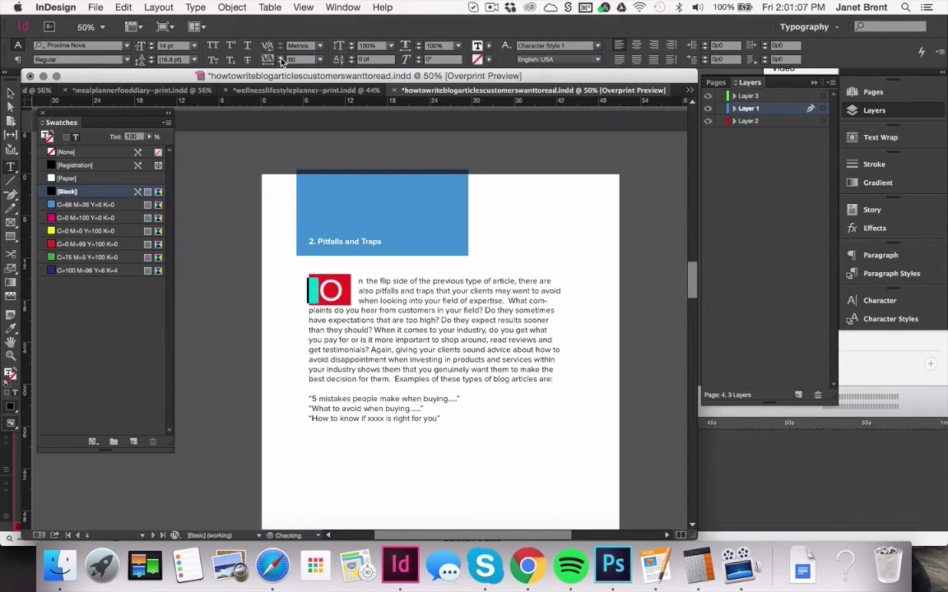
{"action": "left_click", "coordinate": [282, 61]}
{"action": "left_click", "coordinate": [281, 61]}
{"action": "left_click", "coordinate": [281, 61]}
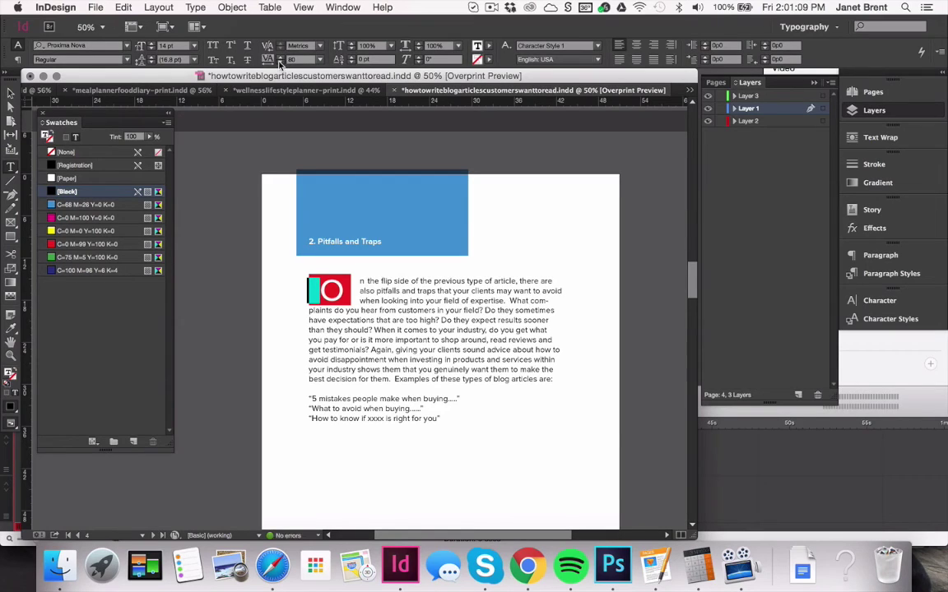
- Fine-tune the tracking of the space before the drop cap o down to 60
{"action": "left_click", "coordinate": [280, 63]}
{"action": "left_click", "coordinate": [280, 62]}
{"action": "left_click", "coordinate": [280, 60]}
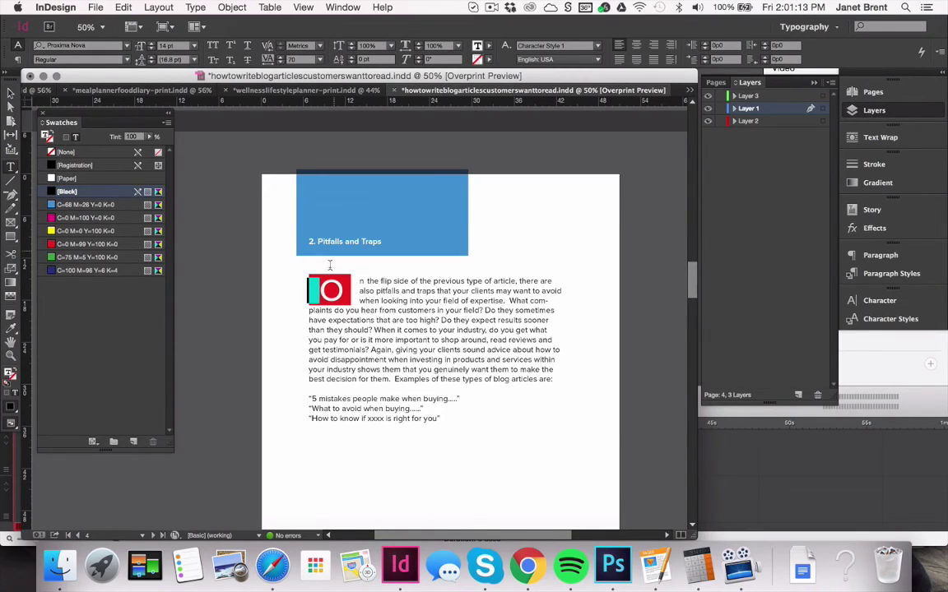
{"action": "left_click", "coordinate": [337, 319]}
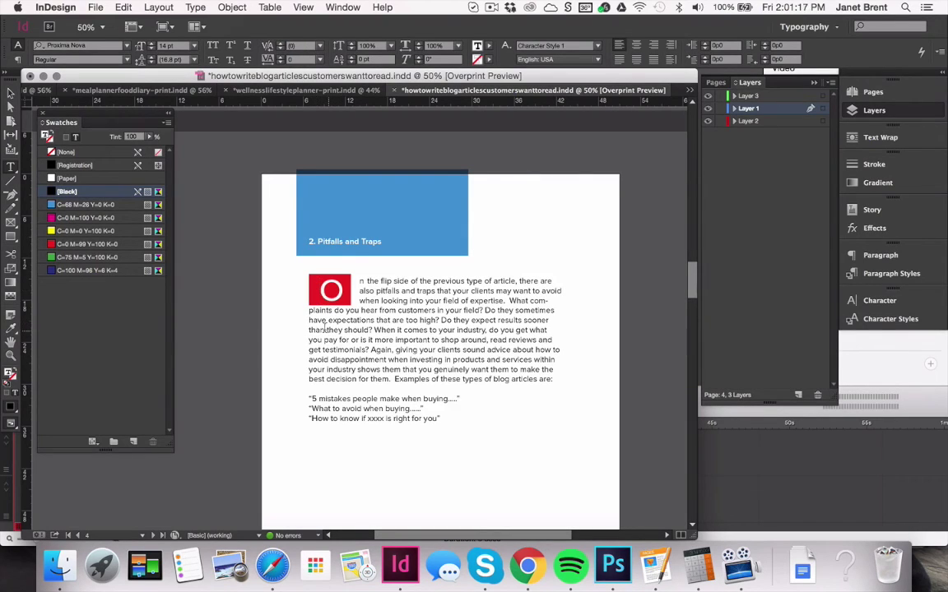
{"action": "left_click_drag", "start_coordinate": [317, 292], "coordinate": [305, 288]}
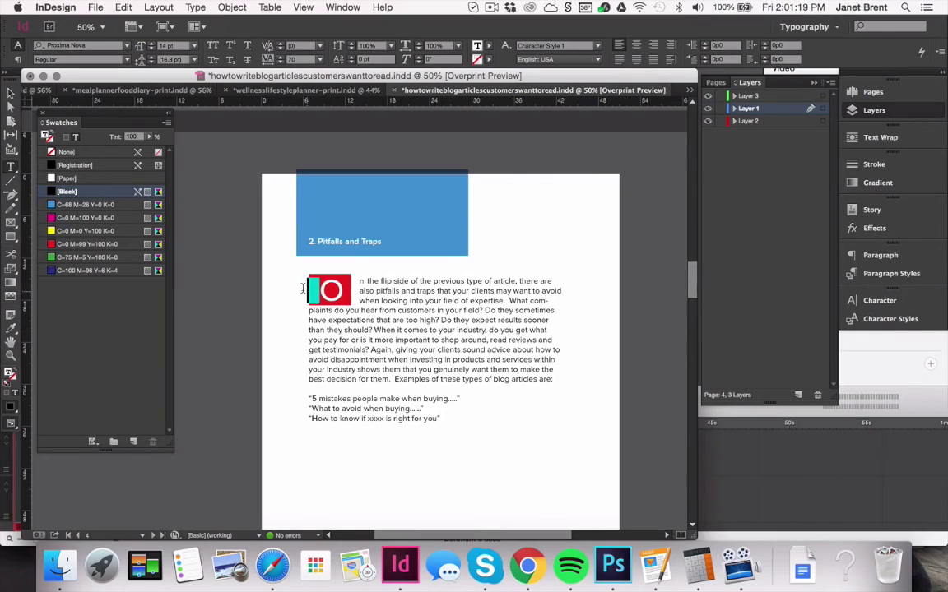
{"action": "left_click", "coordinate": [279, 62]}
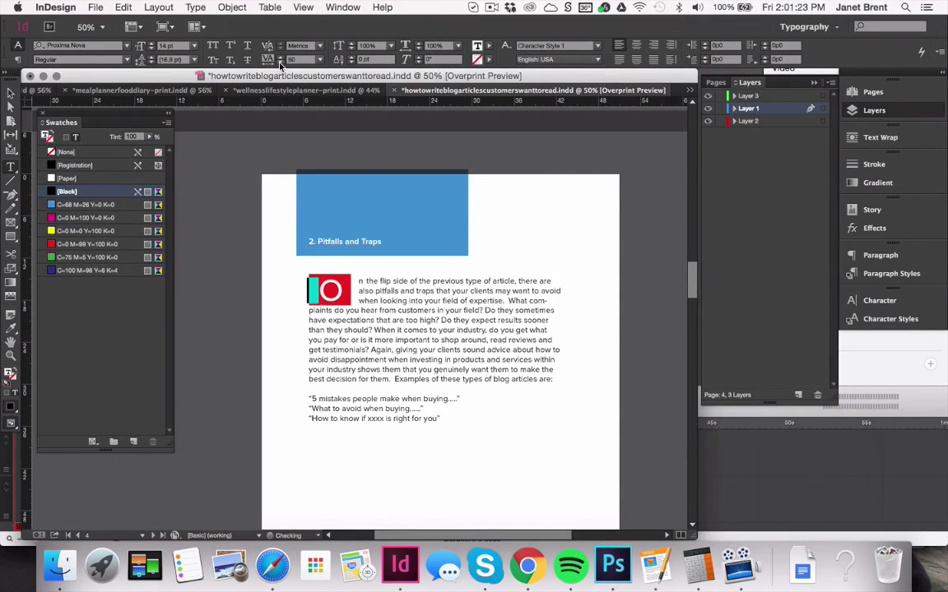
- Reduce the tracking of the blank space before the drop cap O to 40
{"action": "left_click", "coordinate": [361, 360]}
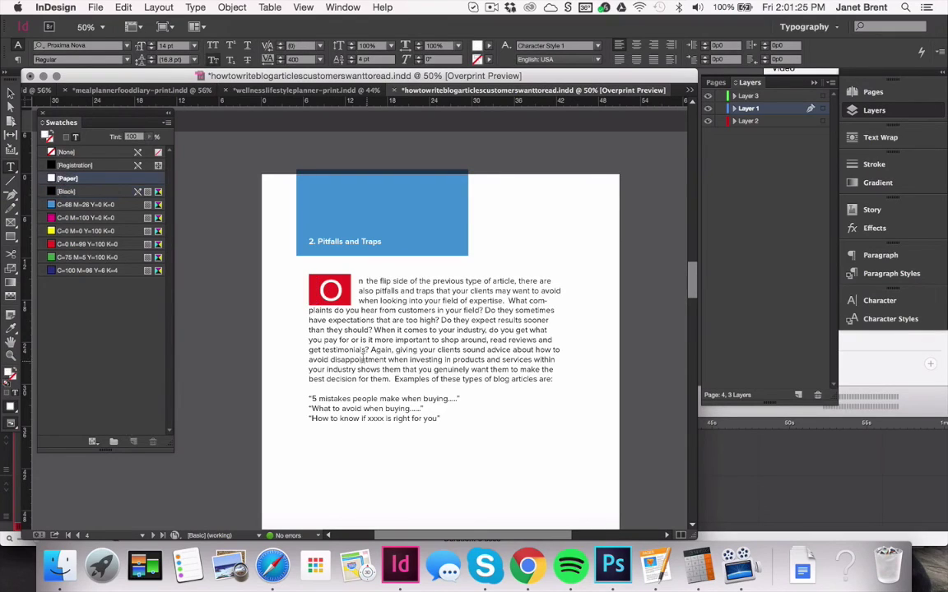
{"action": "left_click_drag", "start_coordinate": [310, 283], "coordinate": [321, 288]}
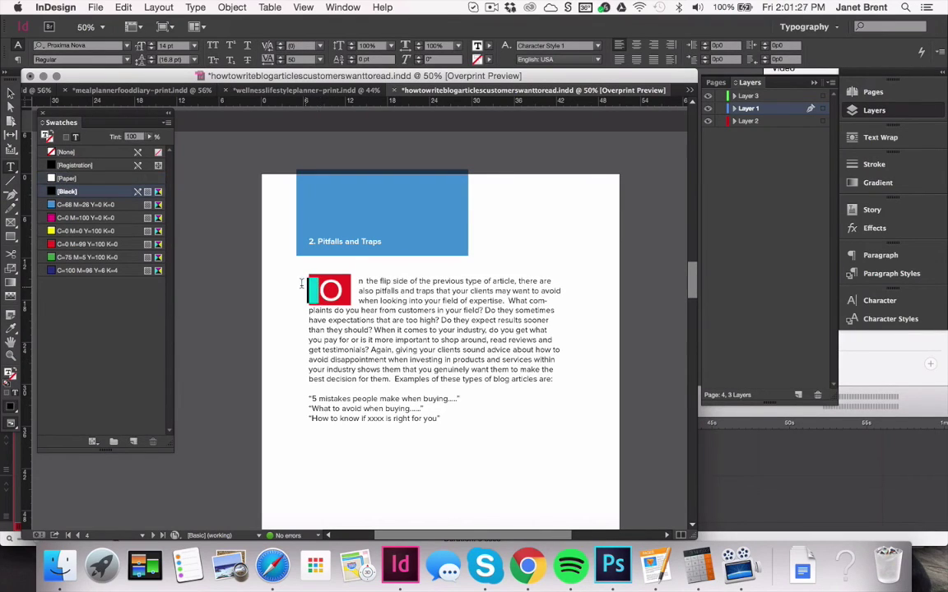
{"action": "left_click", "coordinate": [279, 63]}
{"action": "left_click", "coordinate": [320, 298]}
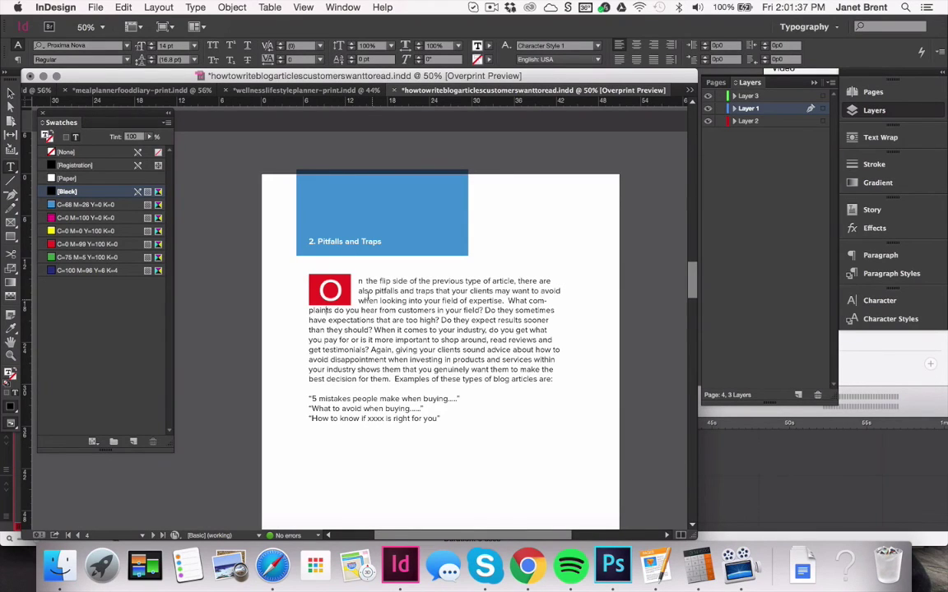
- Reduce the tracking of the drop cap O and the adjoining n to 300 to close the gap after the red box
{"action": "scroll", "coordinate": [368, 296], "scroll_direction": "up", "scroll_amount": 5}
{"action": "scroll", "coordinate": [367, 296], "scroll_direction": "up", "scroll_amount": 3}
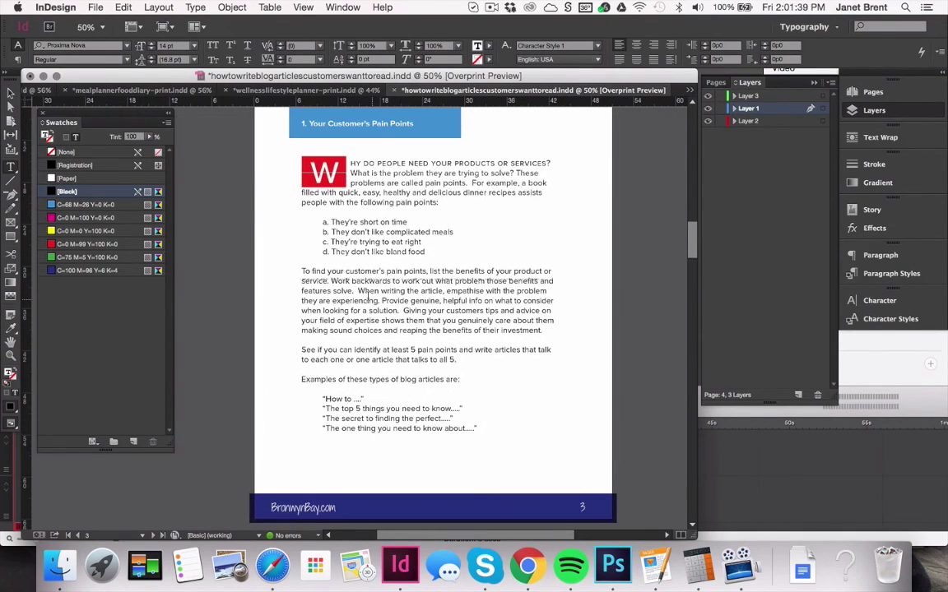
{"action": "scroll", "coordinate": [368, 296], "scroll_direction": "down", "scroll_amount": 8}
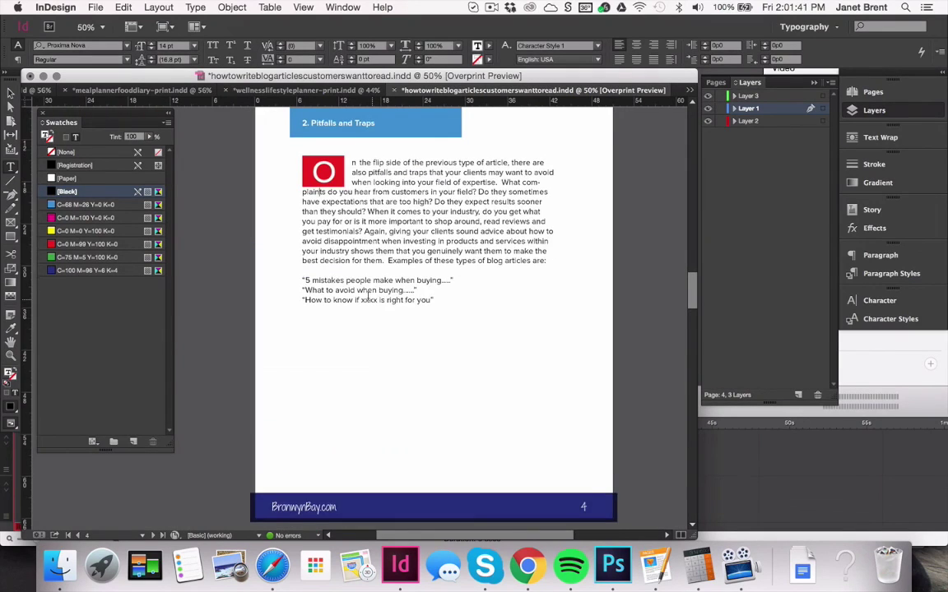
{"action": "scroll", "coordinate": [352, 229], "scroll_direction": "up", "scroll_amount": 2}
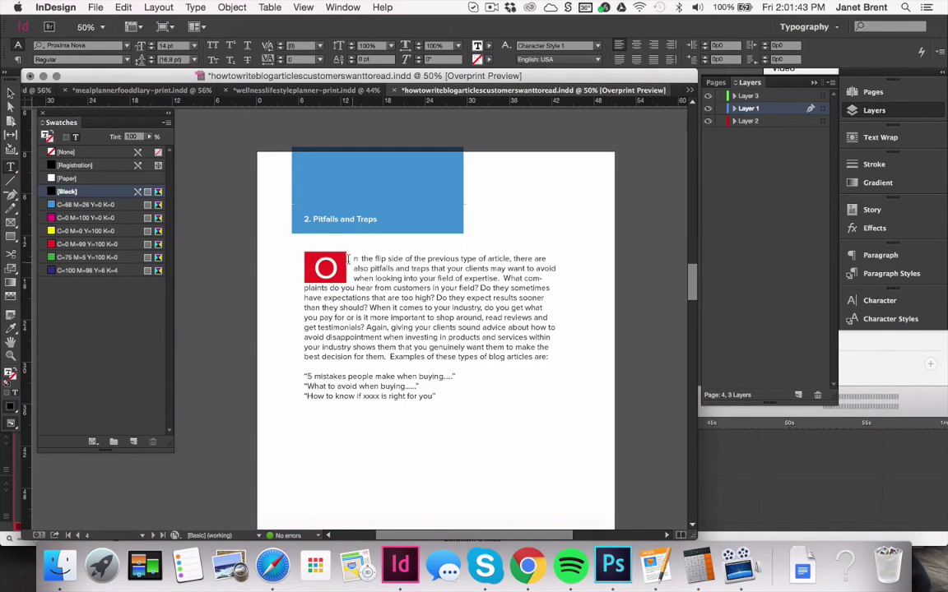
{"action": "left_click", "coordinate": [332, 255]}
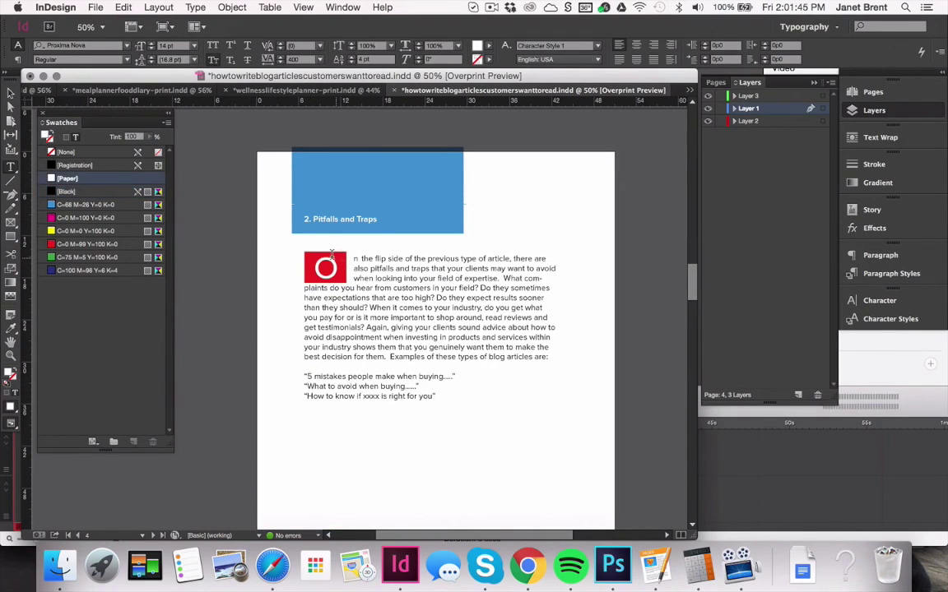
{"action": "left_click_drag", "start_coordinate": [331, 255], "coordinate": [355, 255]}
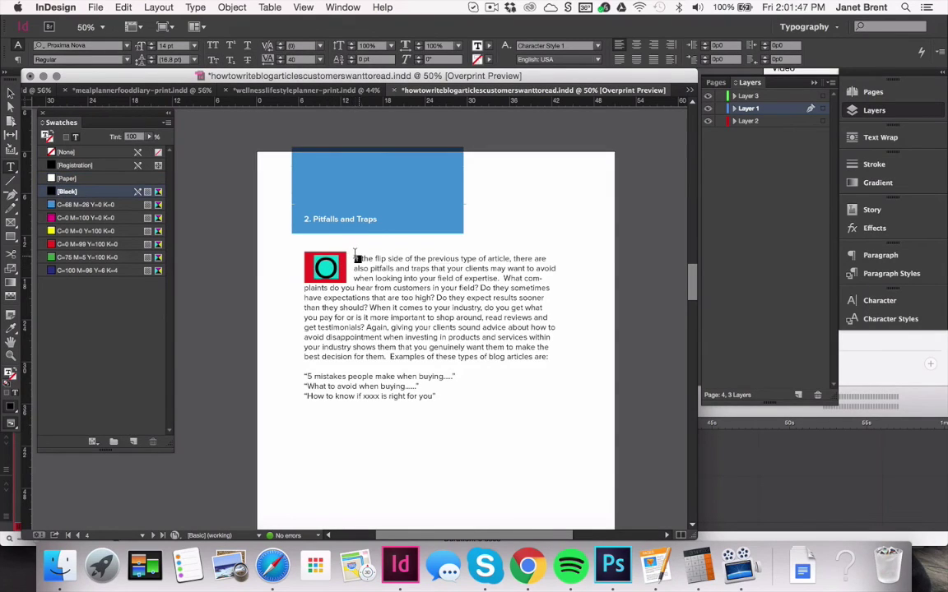
{"action": "left_click", "coordinate": [333, 252]}
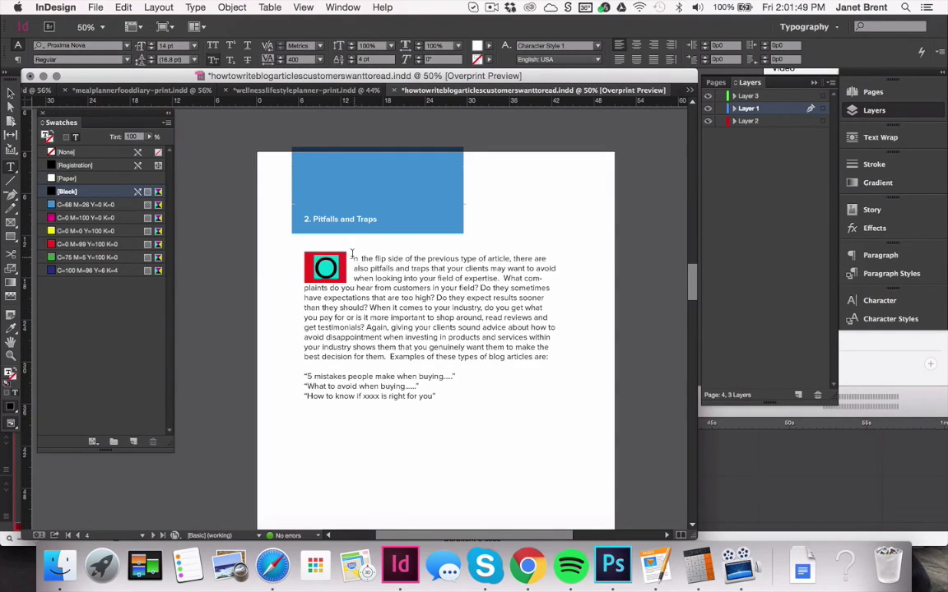
{"action": "left_click_drag", "start_coordinate": [333, 253], "coordinate": [315, 258]}
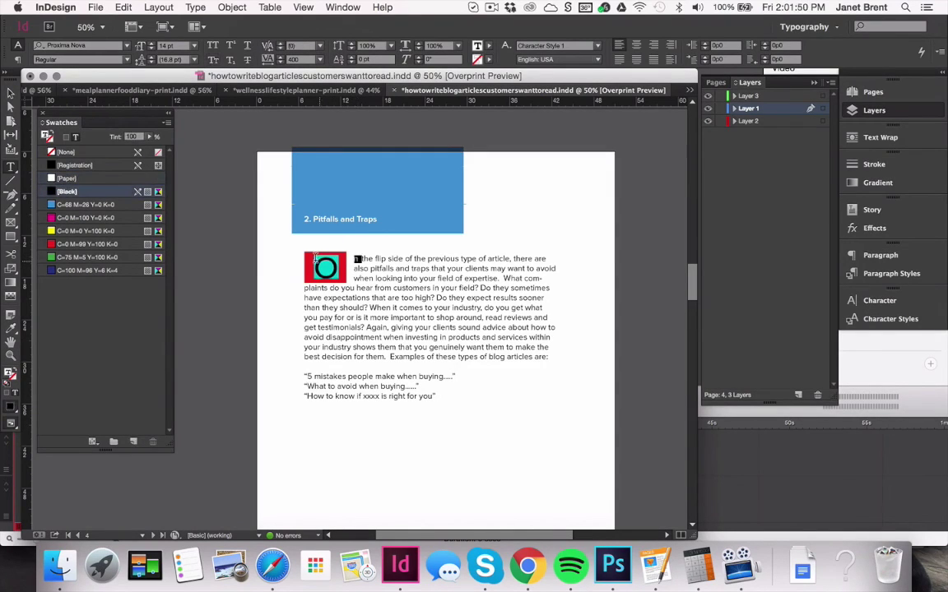
{"action": "left_click", "coordinate": [281, 62]}
{"action": "left_click", "coordinate": [280, 61]}
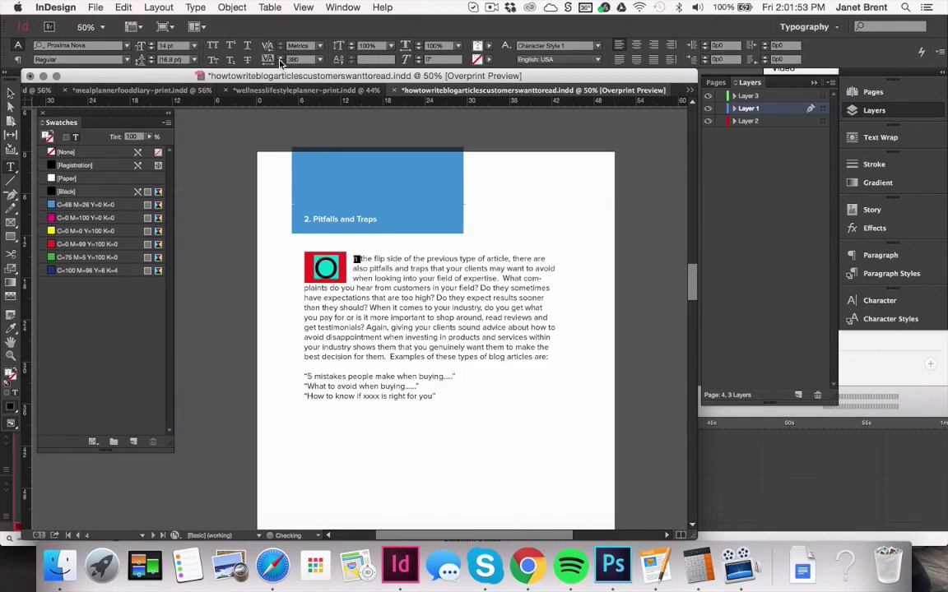
{"action": "left_click", "coordinate": [280, 62]}
{"action": "left_click", "coordinate": [280, 61]}
{"action": "left_click", "coordinate": [280, 62]}
{"action": "left_click", "coordinate": [280, 62]}
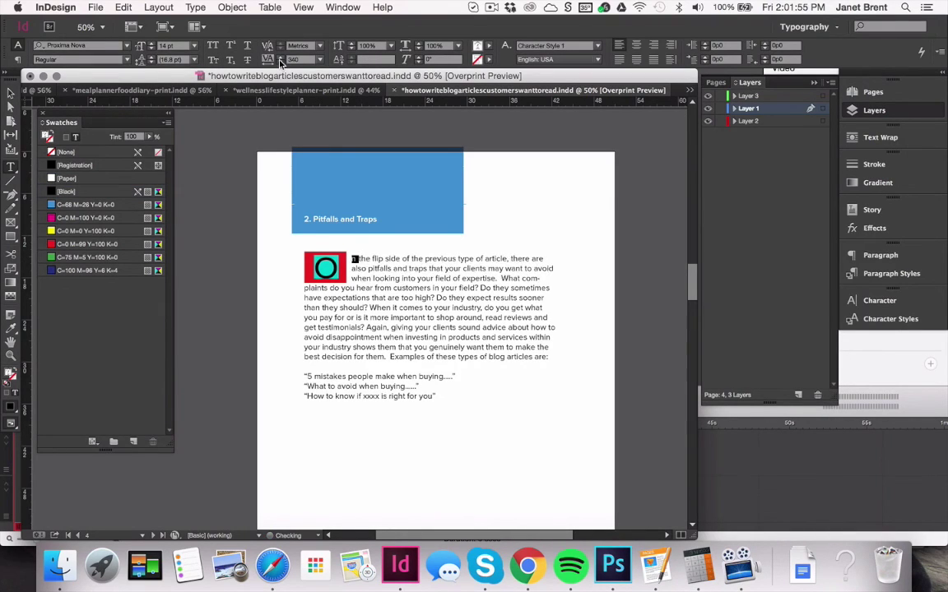
{"action": "left_click", "coordinate": [281, 62]}
{"action": "left_click", "coordinate": [281, 62]}
{"action": "left_click", "coordinate": [280, 61]}
{"action": "left_click", "coordinate": [281, 62]}
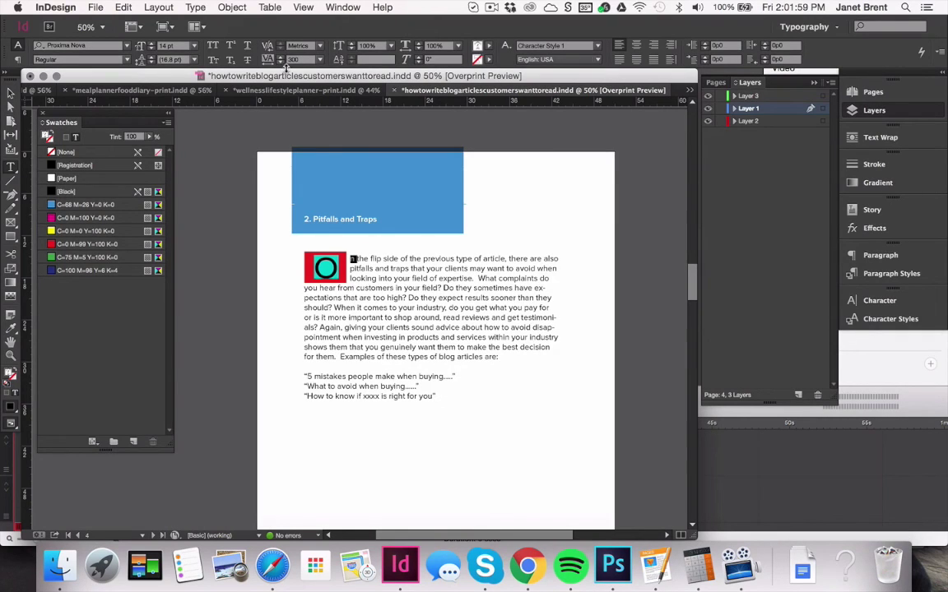
{"action": "left_click", "coordinate": [372, 279]}
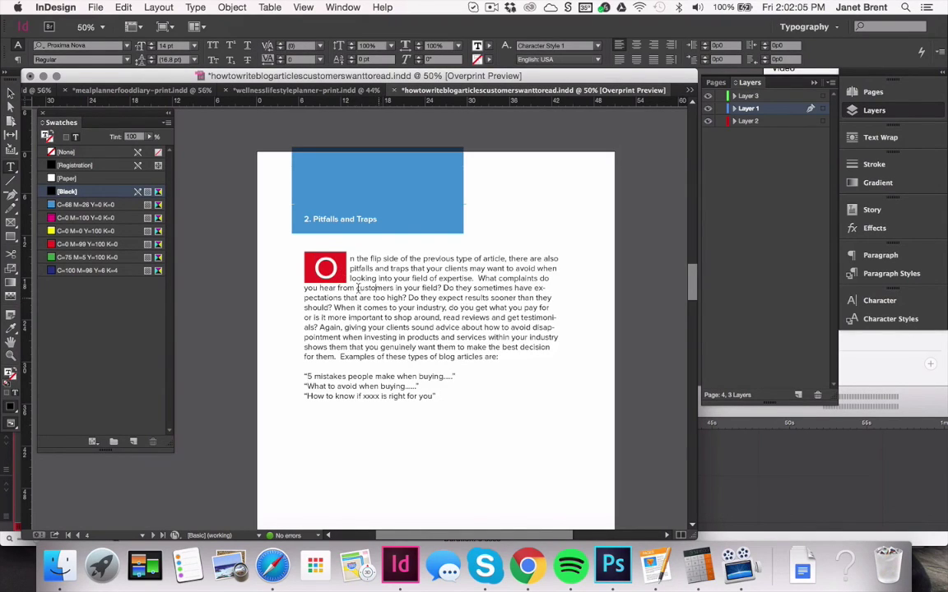
- Compare the drop cap with the one on page 3 and lower the tracking of the space before the O to 20
{"action": "scroll", "coordinate": [353, 237], "scroll_direction": "up", "scroll_amount": 10}
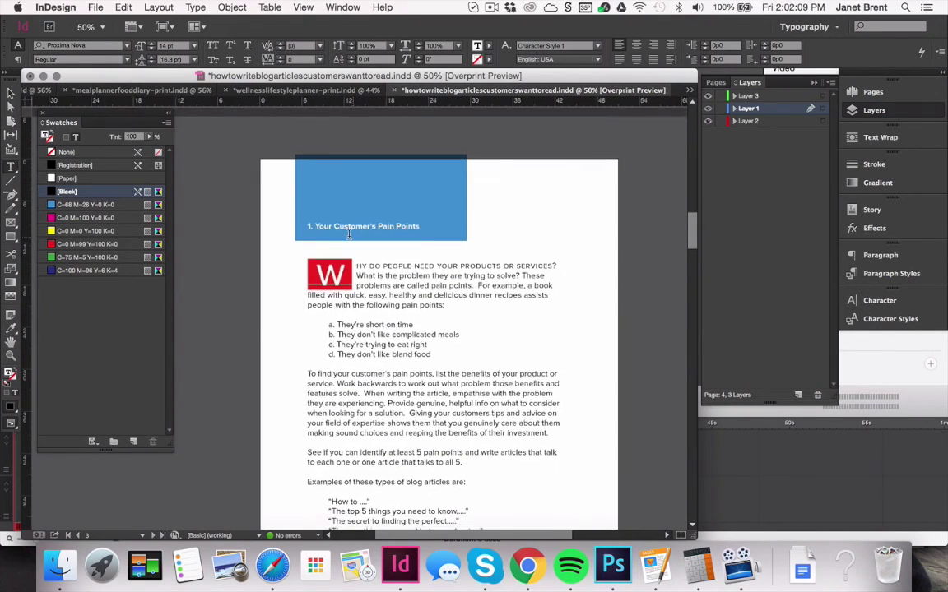
{"action": "scroll", "coordinate": [349, 234], "scroll_direction": "down", "scroll_amount": 10}
{"action": "scroll", "coordinate": [349, 234], "scroll_direction": "down", "scroll_amount": 2}
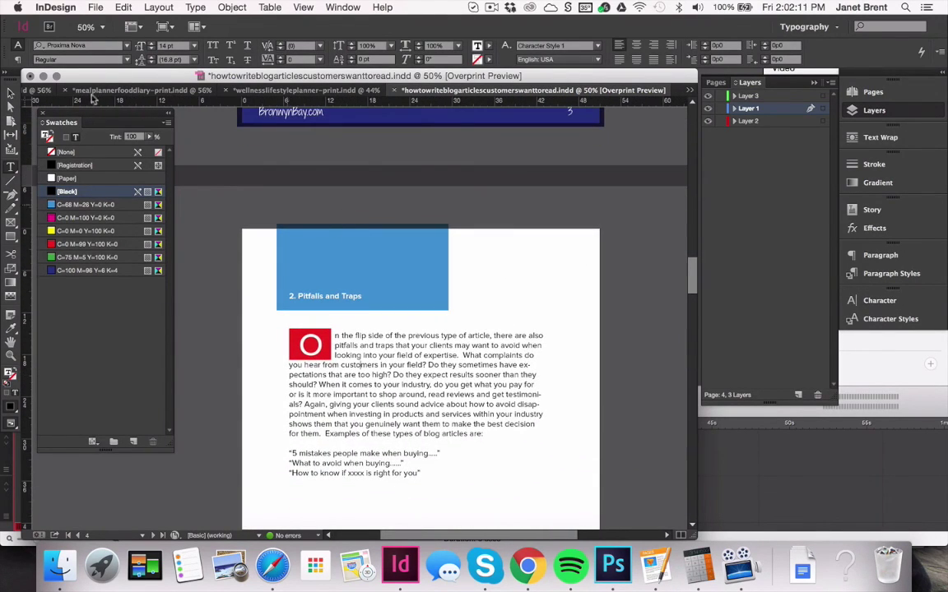
{"action": "left_click", "coordinate": [10, 93]}
{"action": "left_click", "coordinate": [204, 345]}
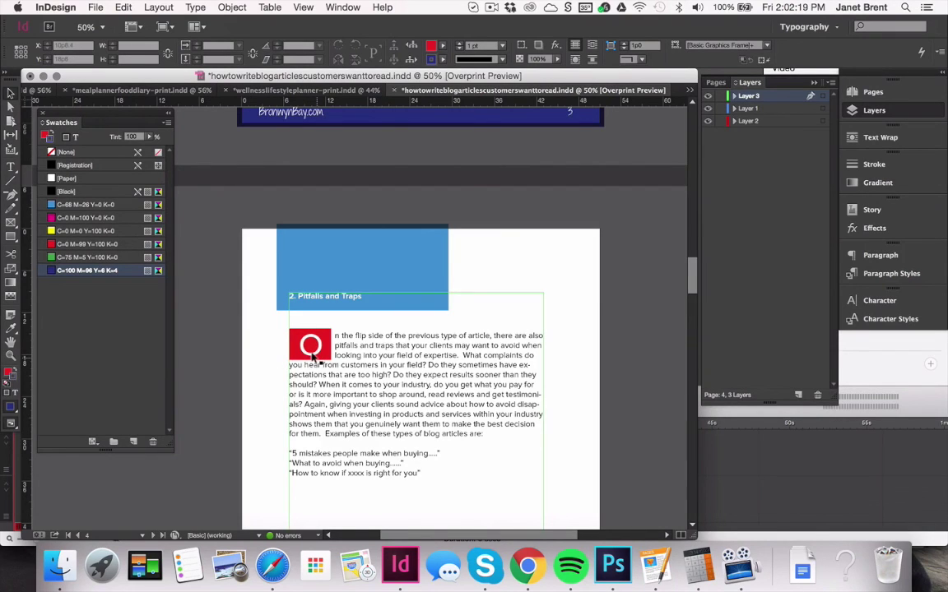
{"action": "left_click", "coordinate": [290, 320]}
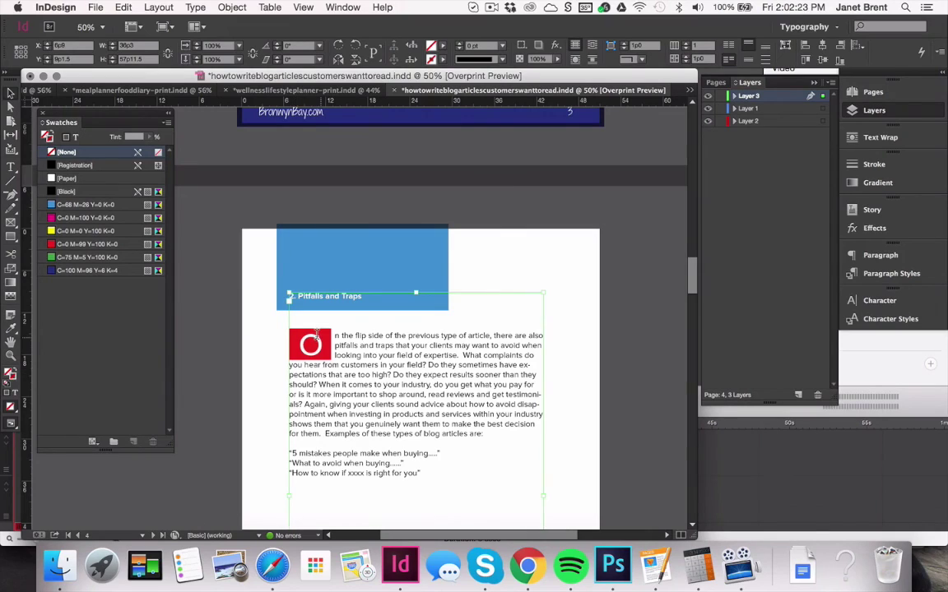
{"action": "double_click", "coordinate": [288, 300]}
{"action": "left_click", "coordinate": [289, 344]}
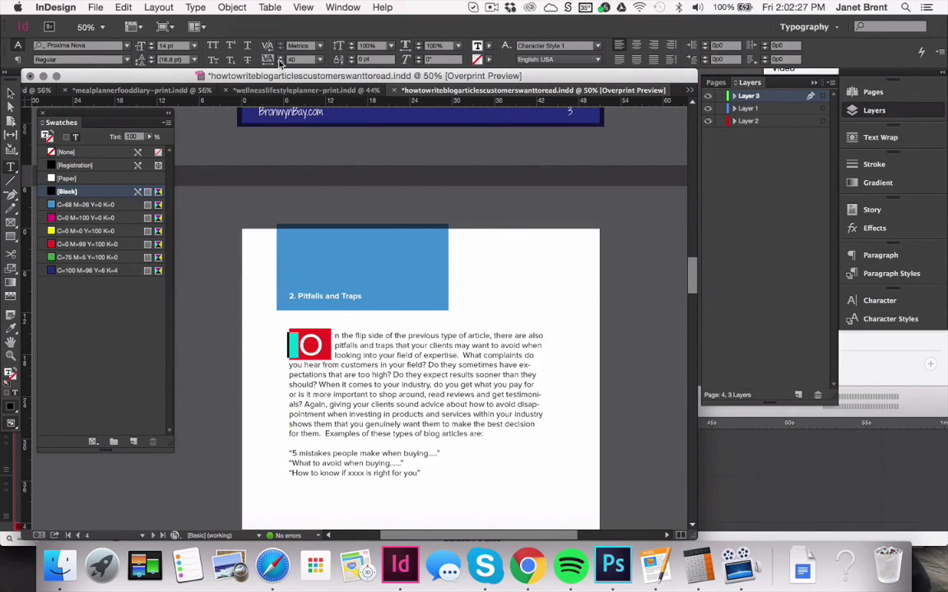
{"action": "left_click", "coordinate": [278, 62]}
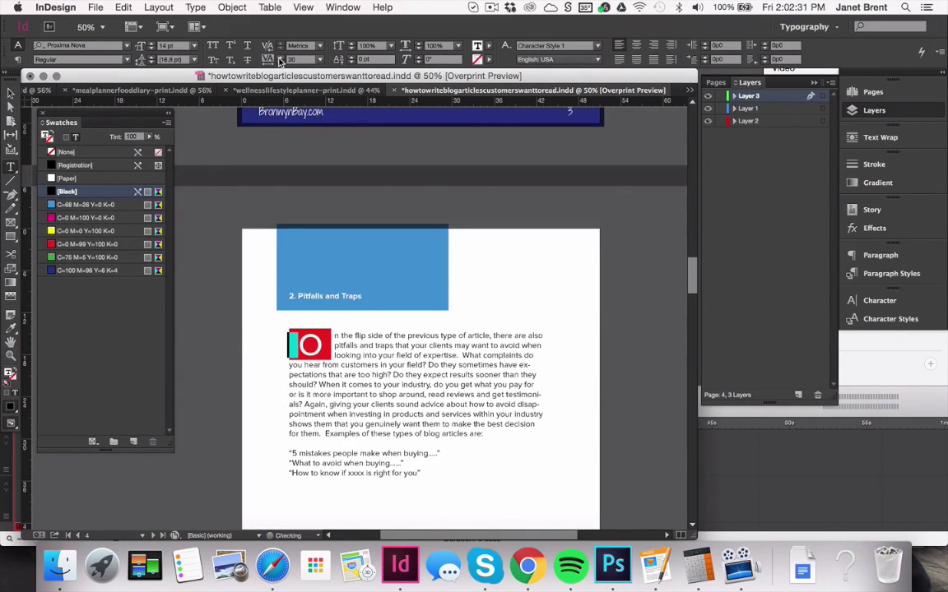
{"action": "left_click", "coordinate": [349, 414]}
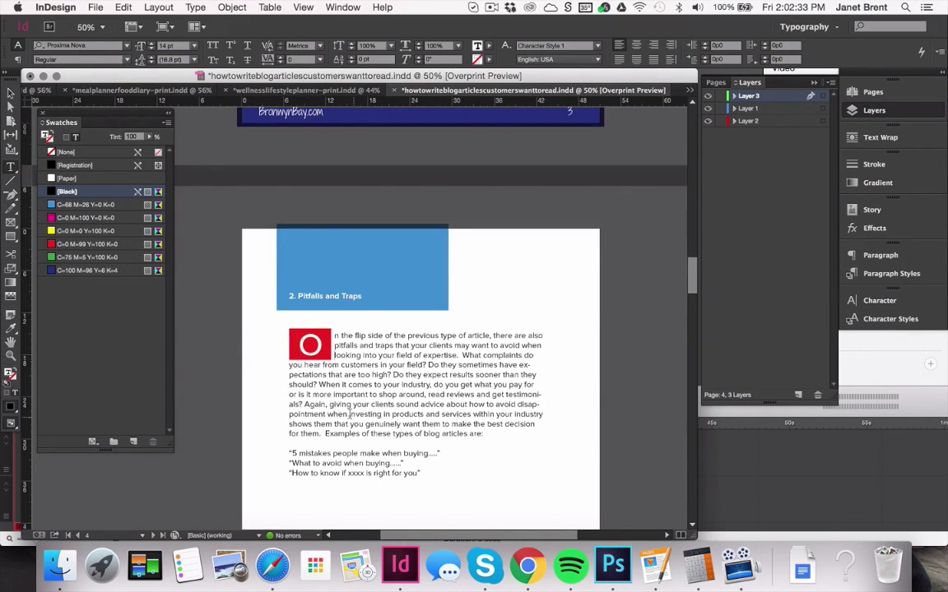
- Set the tracking of the drop cap O and the adjoining n to 310 and review page 4 with nothing selected
{"action": "left_click_drag", "start_coordinate": [339, 333], "coordinate": [305, 335]}
{"action": "left_click", "coordinate": [334, 333]}
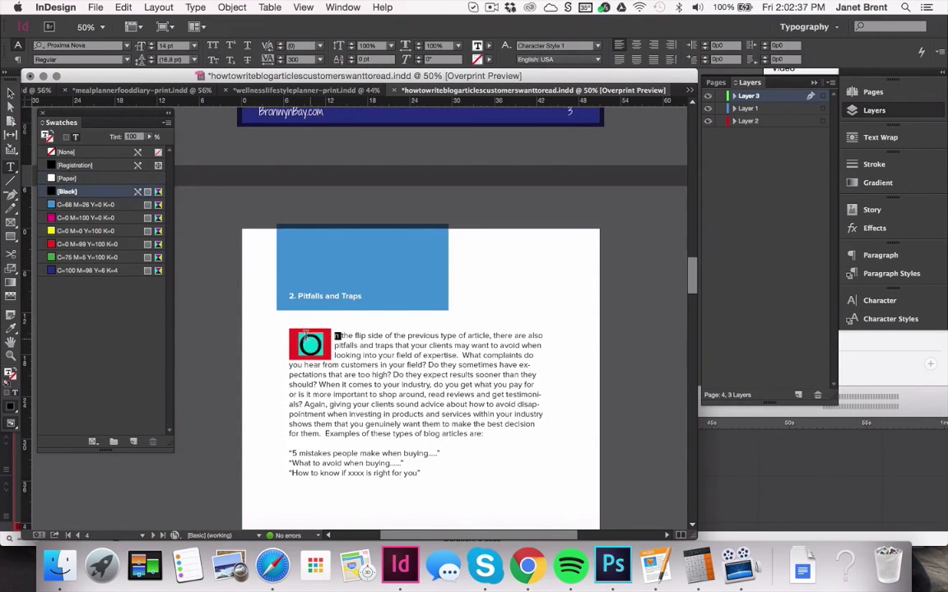
{"action": "left_click", "coordinate": [280, 57]}
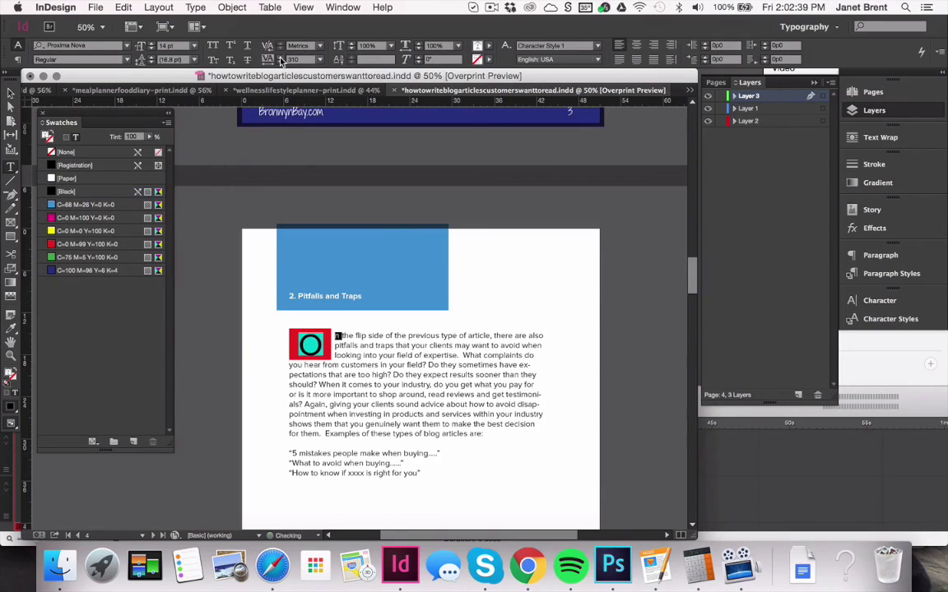
{"action": "left_click", "coordinate": [11, 92]}
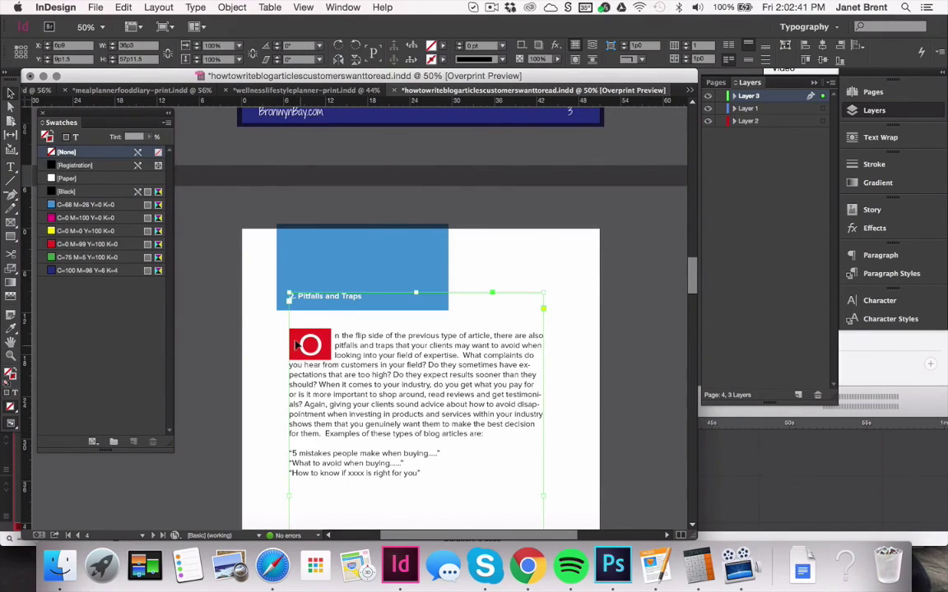
{"action": "left_click", "coordinate": [228, 356]}
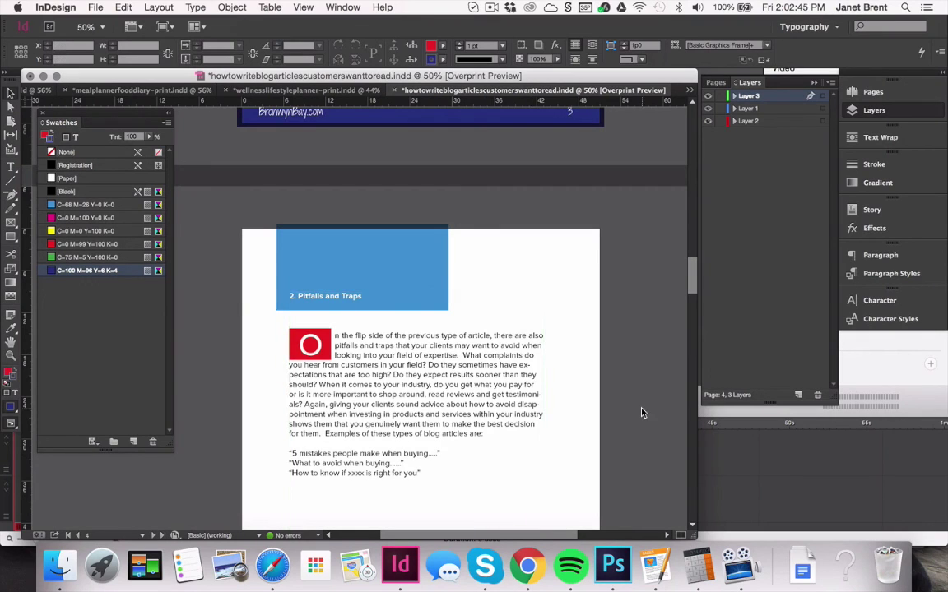
{"action": "scroll", "coordinate": [642, 413], "scroll_direction": "down", "scroll_amount": 5}
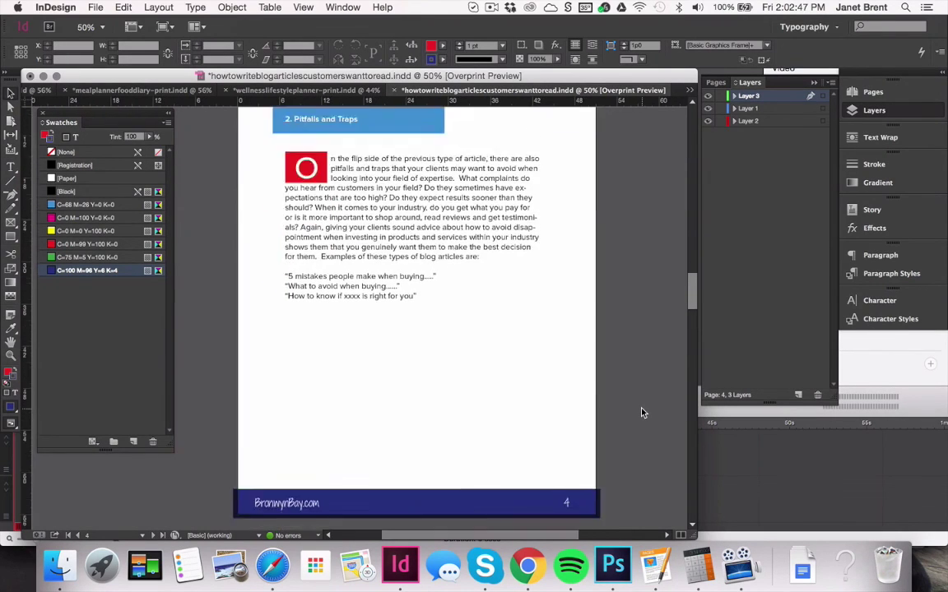
{"action": "scroll", "coordinate": [643, 413], "scroll_direction": "up", "scroll_amount": 2}
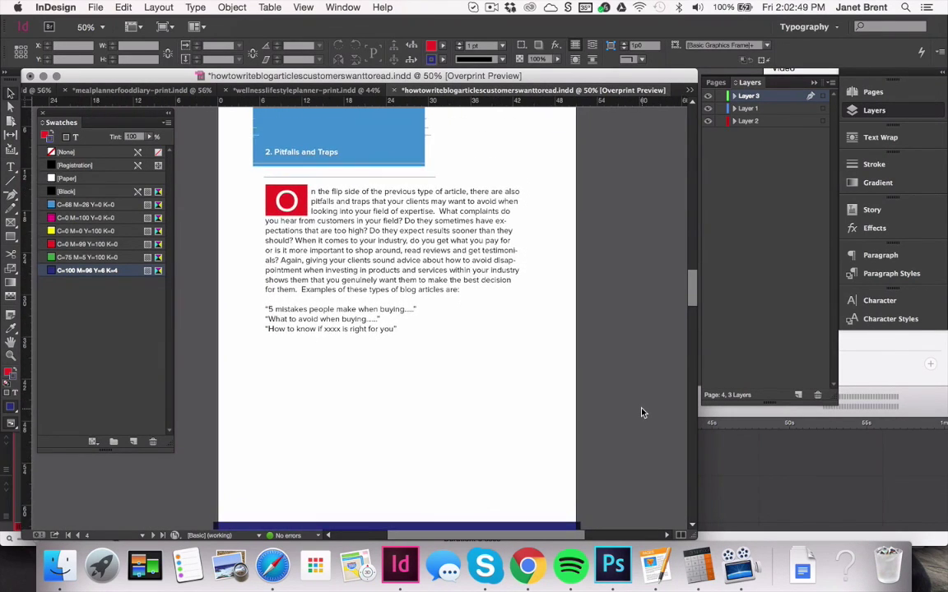